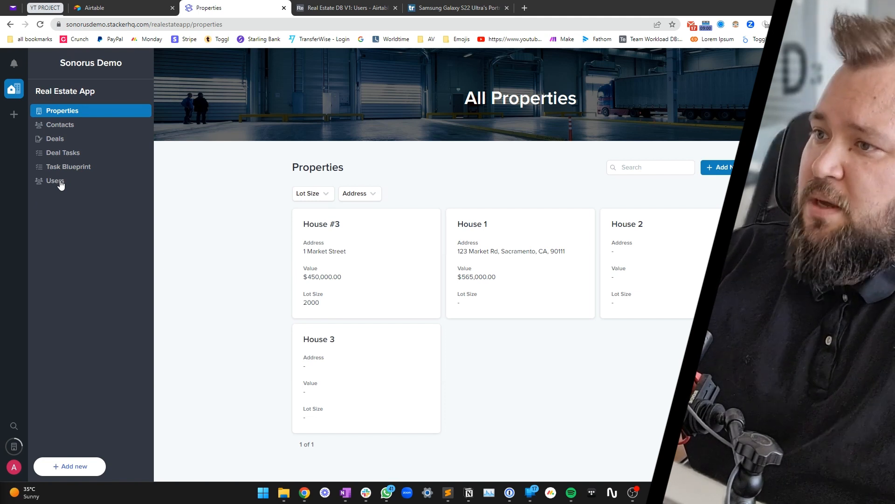
Move the Users item to the first place in the app's navigation, above Properties.
{"action": "left_click", "coordinate": [283, 174]}
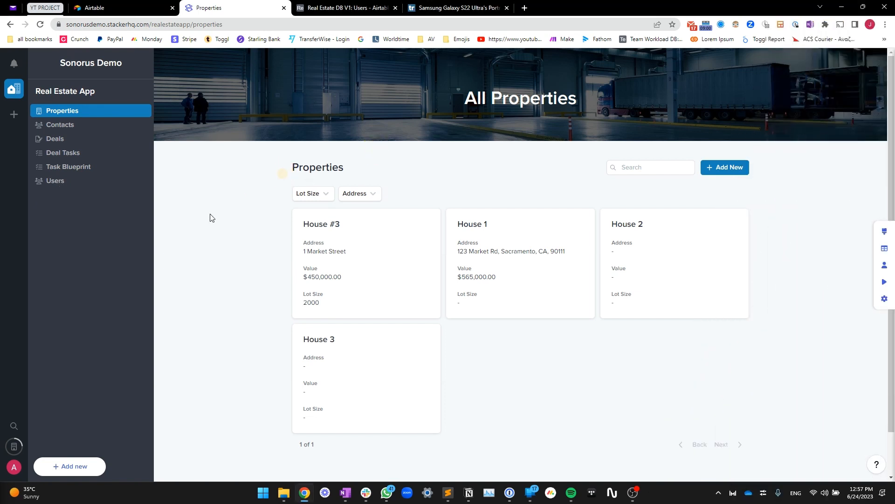
{"action": "left_click", "coordinate": [886, 299]}
{"action": "left_click", "coordinate": [187, 153]}
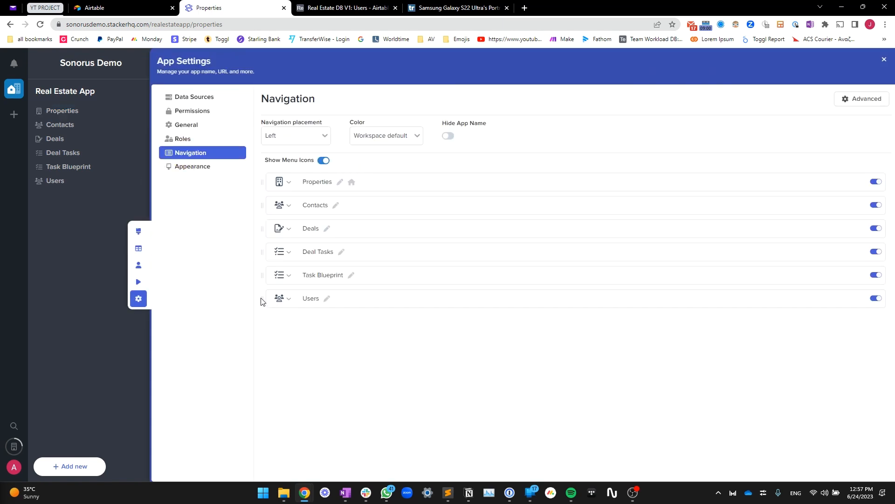
{"action": "left_click_drag", "start_coordinate": [261, 299], "coordinate": [268, 214]}
{"action": "left_click", "coordinate": [275, 332]}
{"action": "left_click_drag", "start_coordinate": [265, 262], "coordinate": [268, 161]}
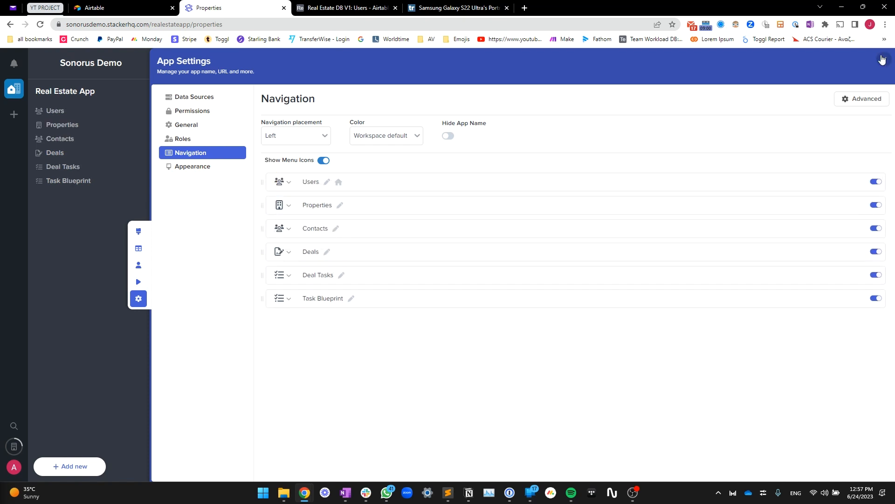
{"action": "left_click", "coordinate": [882, 60]}
Duplicate the Users page layout under the name My Dashboard.
{"action": "left_click", "coordinate": [71, 114]}
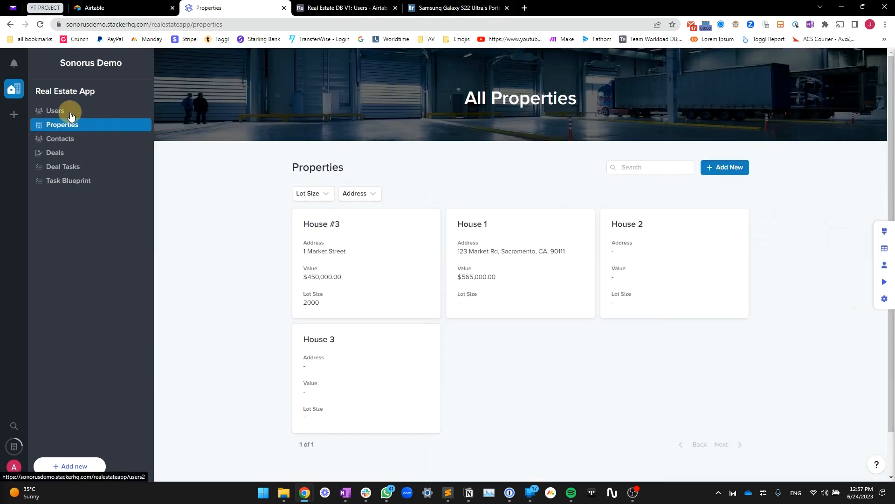
{"action": "left_click", "coordinate": [62, 112]}
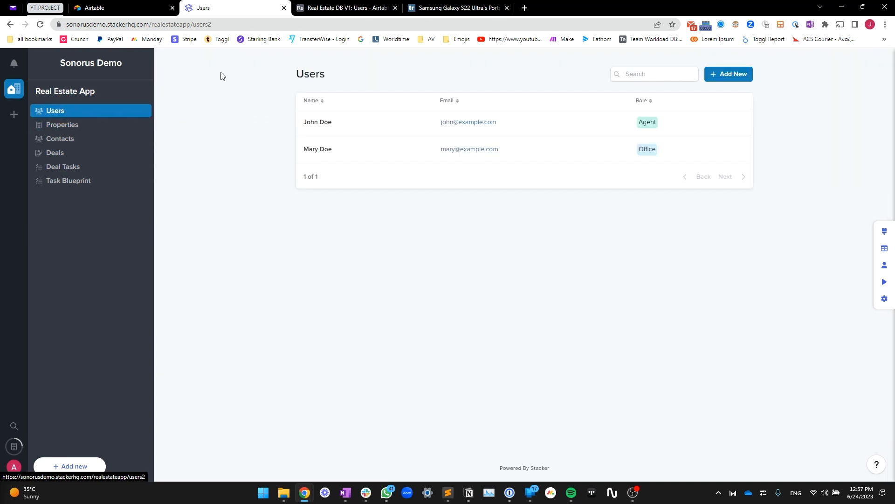
{"action": "left_click", "coordinate": [883, 234]}
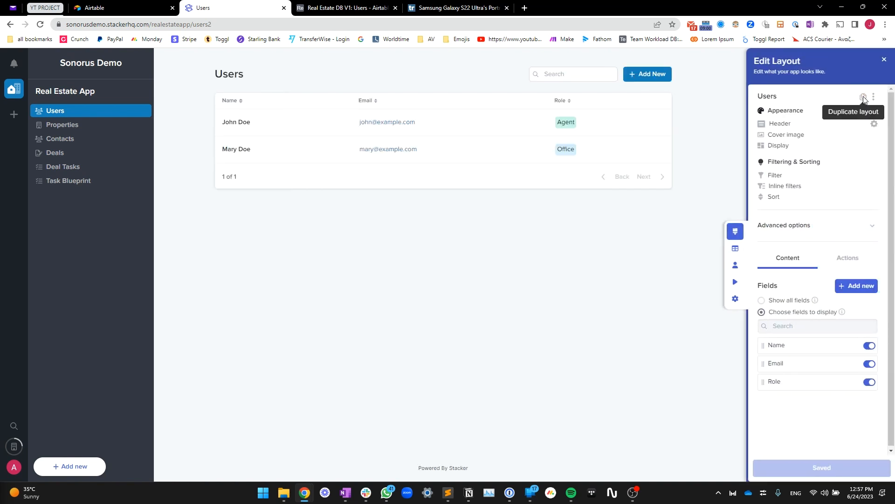
{"action": "left_click", "coordinate": [864, 98]}
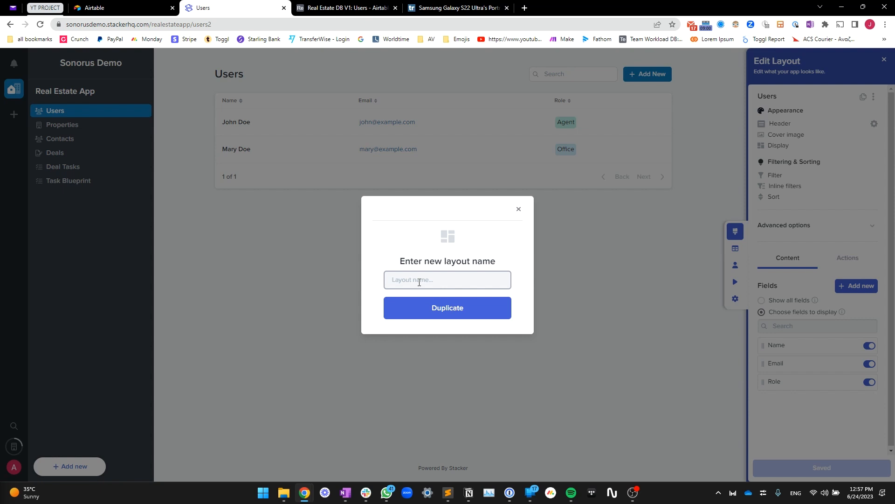
{"action": "type", "text": "My Dashboard"}
{"action": "left_click", "coordinate": [429, 308]}
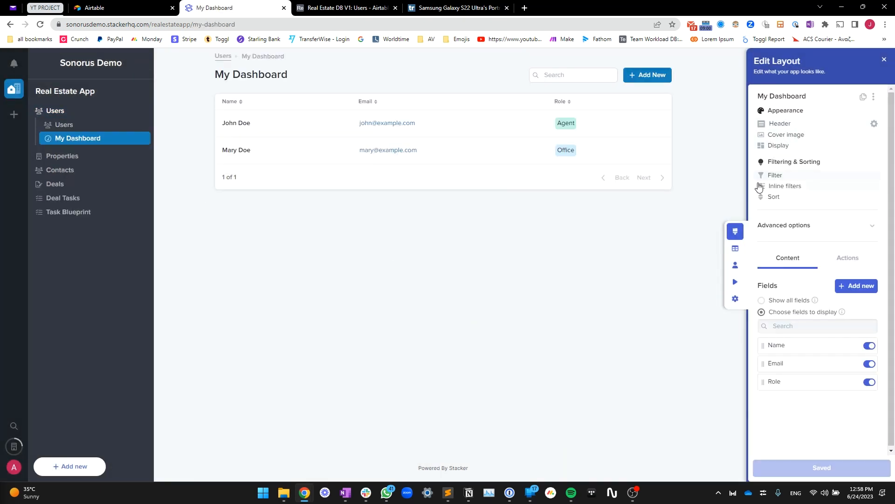
Set the My Dashboard display to One record only and save the layout.
{"action": "left_click", "coordinate": [784, 145]}
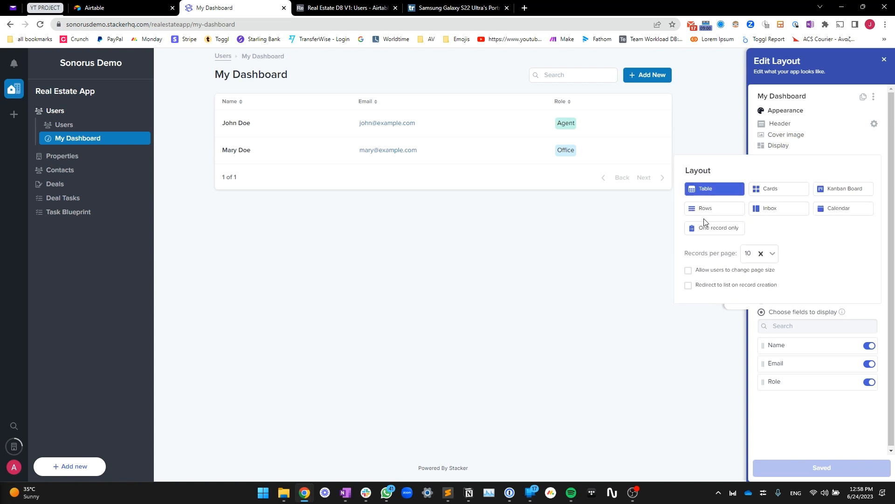
{"action": "left_click", "coordinate": [707, 230]}
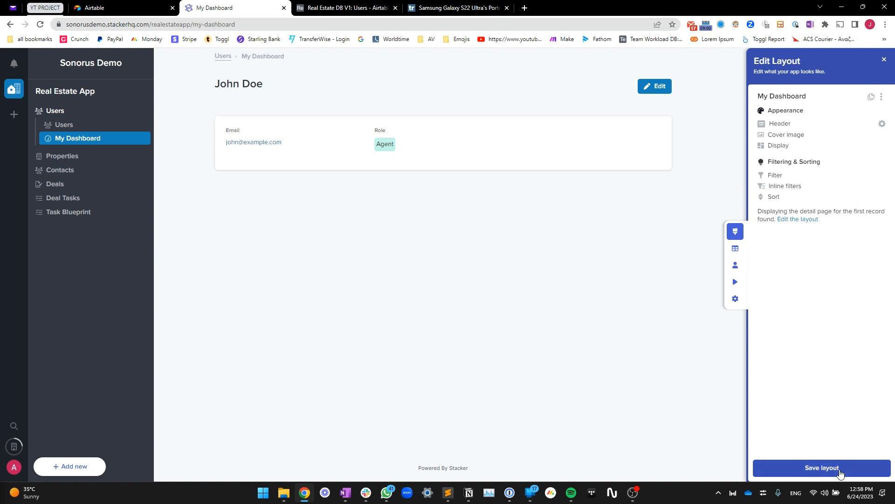
{"action": "left_click", "coordinate": [841, 470]}
{"action": "left_click", "coordinate": [840, 470]}
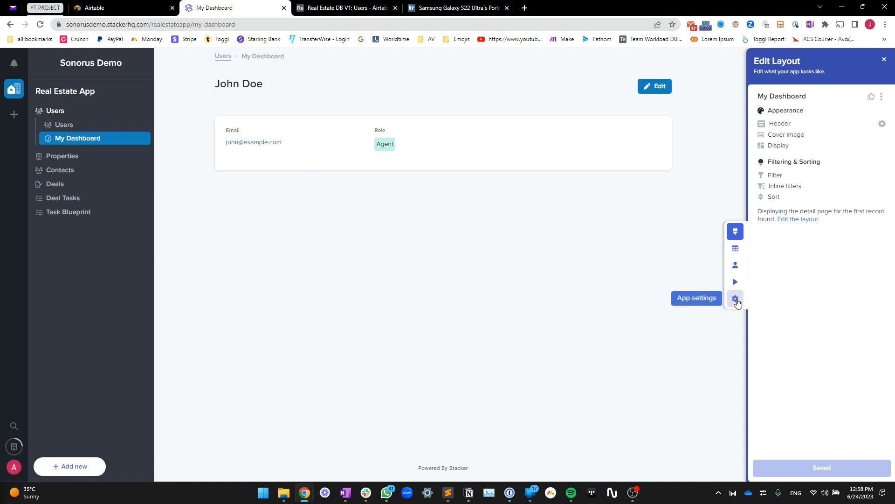
Hide the Users sub-item from the app's navigation, leaving the My Dashboard layout enabled.
{"action": "left_click", "coordinate": [736, 300]}
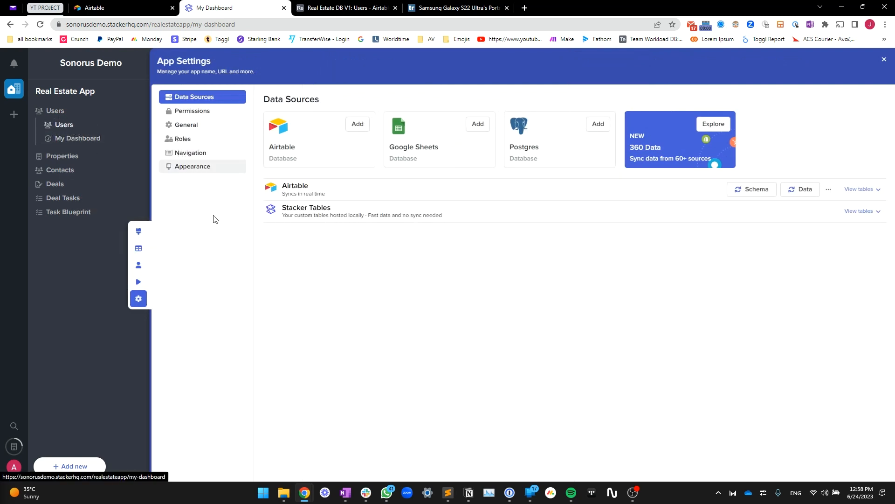
{"action": "left_click", "coordinate": [188, 157]}
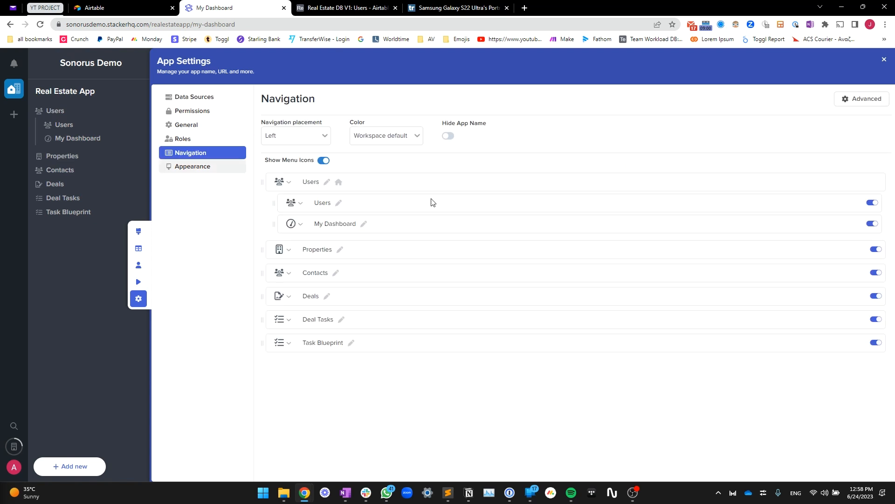
{"action": "left_click", "coordinate": [873, 203]}
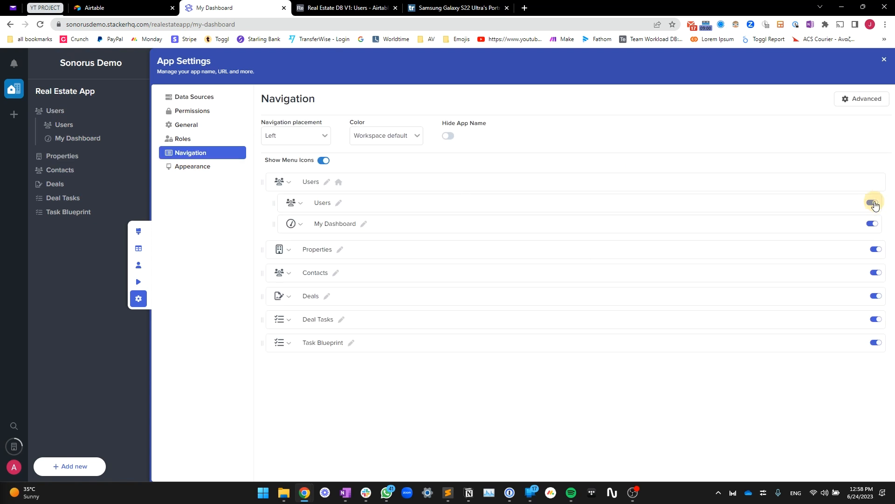
{"action": "left_click", "coordinate": [884, 60]}
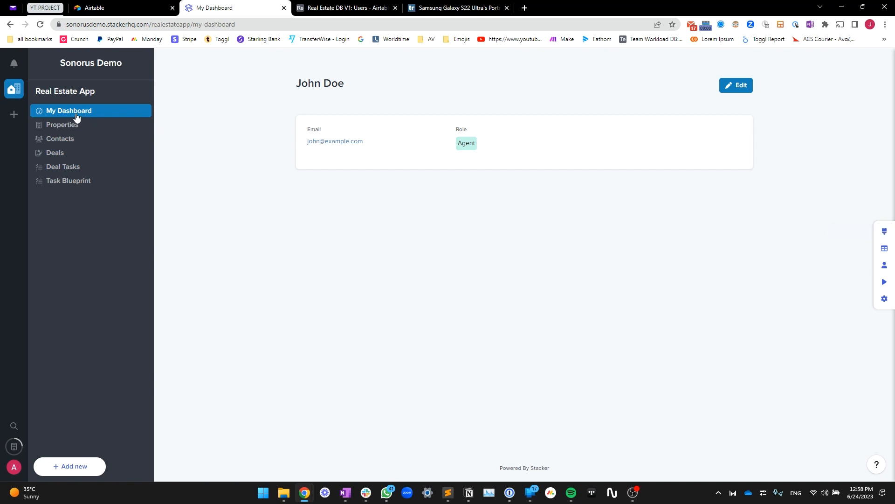
Switch to the Airtable base and review which role each record in the Users table has.
{"action": "left_click", "coordinate": [329, 7]}
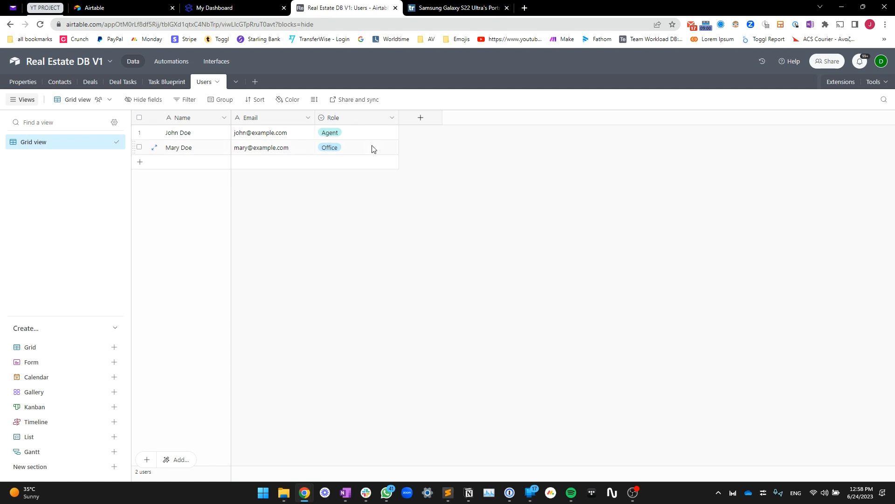
{"action": "left_click_drag", "start_coordinate": [370, 138], "coordinate": [368, 142]}
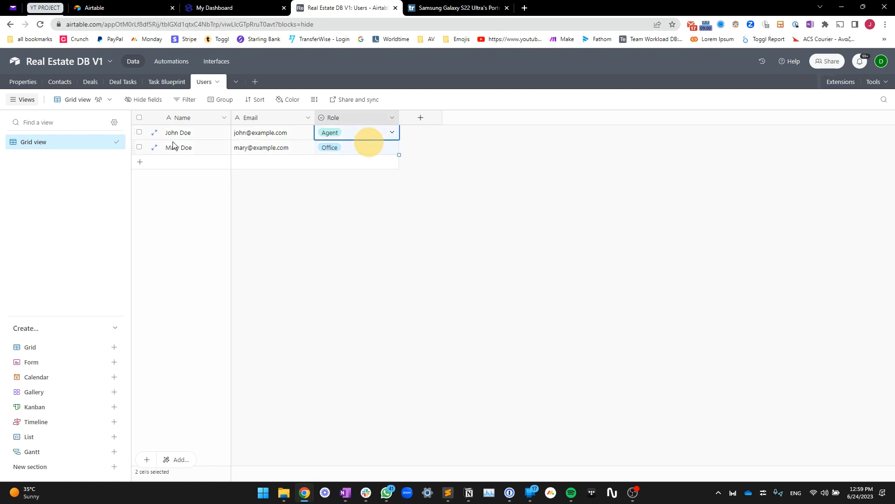
{"action": "left_click", "coordinate": [222, 134]}
{"action": "left_click", "coordinate": [363, 136]}
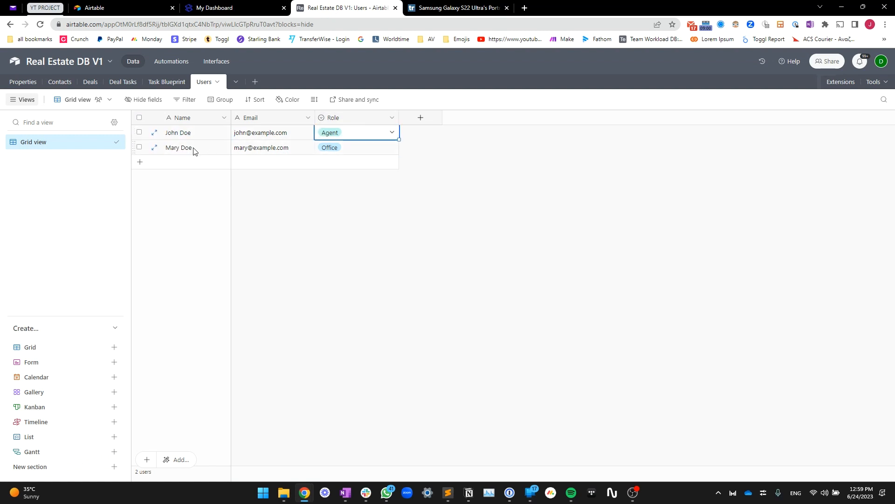
{"action": "left_click", "coordinate": [191, 147]}
{"action": "left_click", "coordinate": [365, 150]}
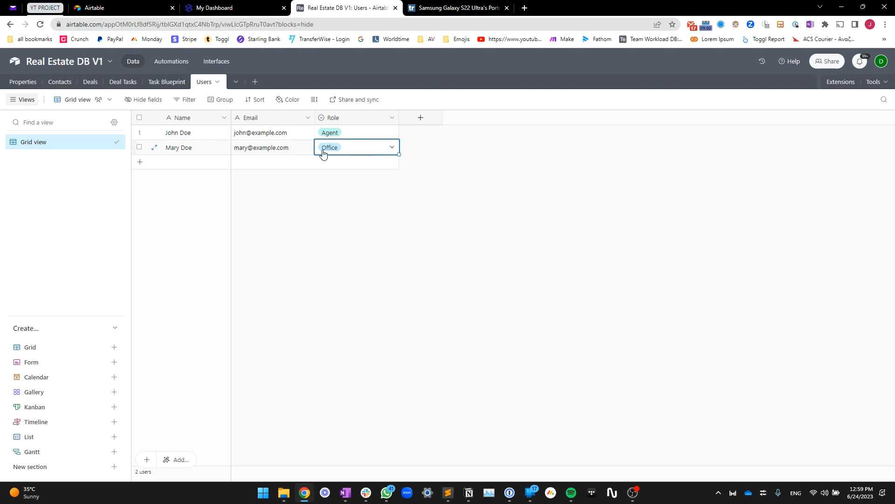
Back in the Stacker app, open the Users table's permission for editing and rename it Users permissions - Global.
{"action": "left_click", "coordinate": [214, 8]}
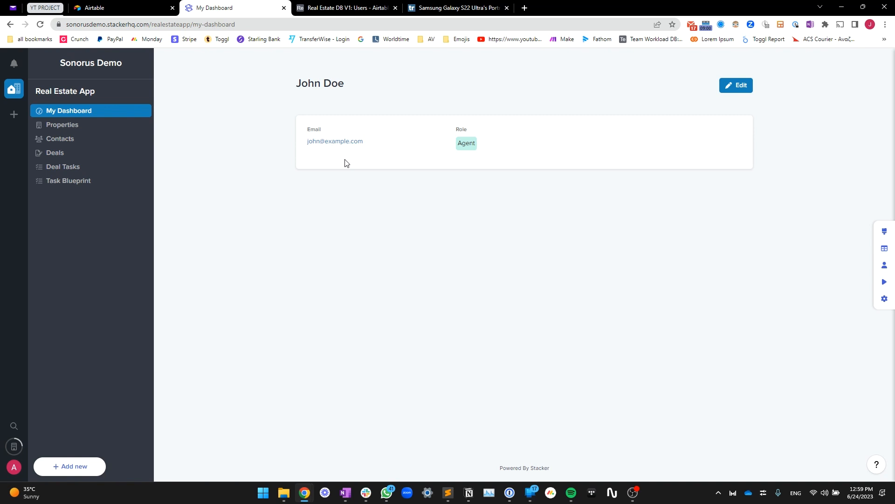
{"action": "left_click", "coordinate": [885, 253]}
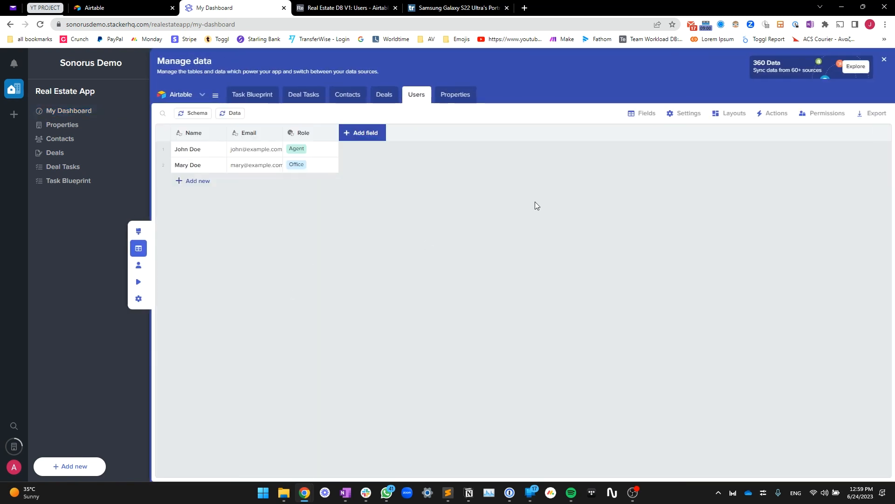
{"action": "left_click", "coordinate": [836, 115]}
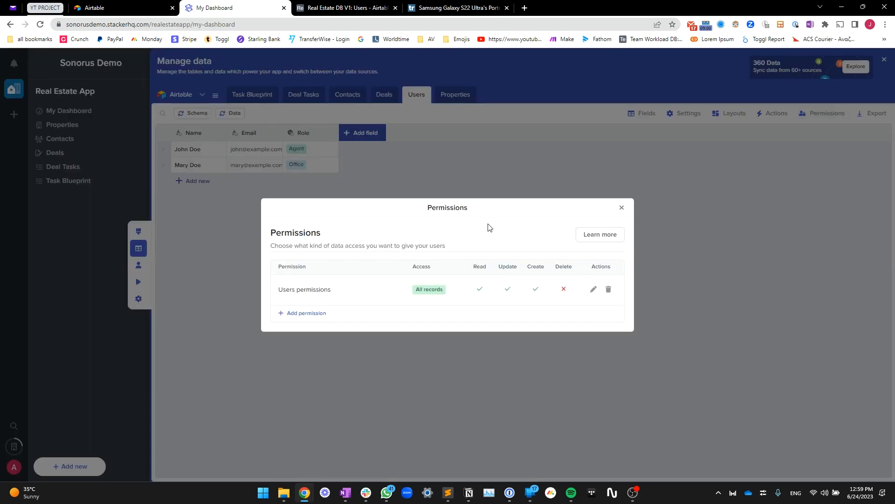
{"action": "left_click", "coordinate": [593, 291]}
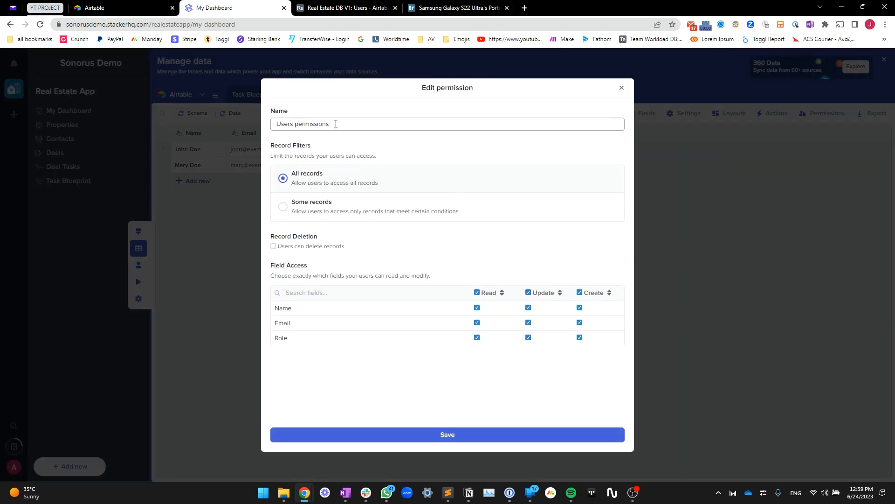
{"action": "left_click", "coordinate": [336, 124]}
{"action": "type", "text": "- Global"}
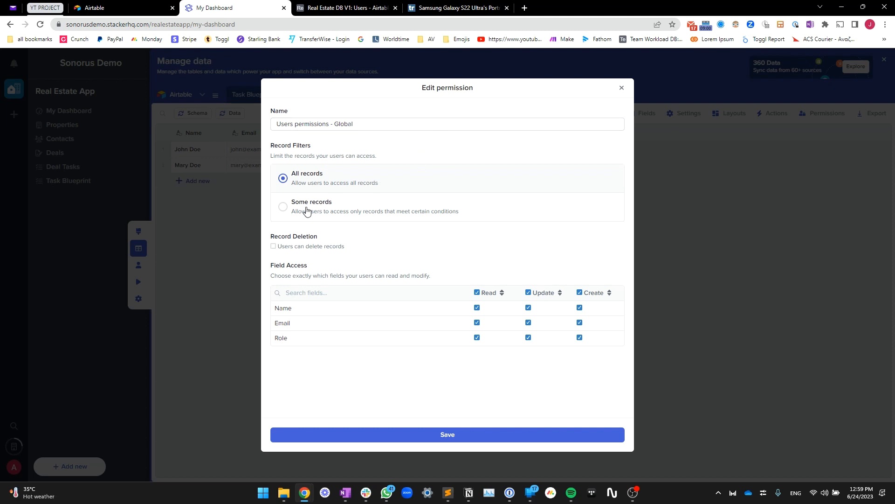
Limit the permission to some records with an ownership filter where the record matches the user's Users Profile, and save it.
{"action": "left_click", "coordinate": [283, 207]}
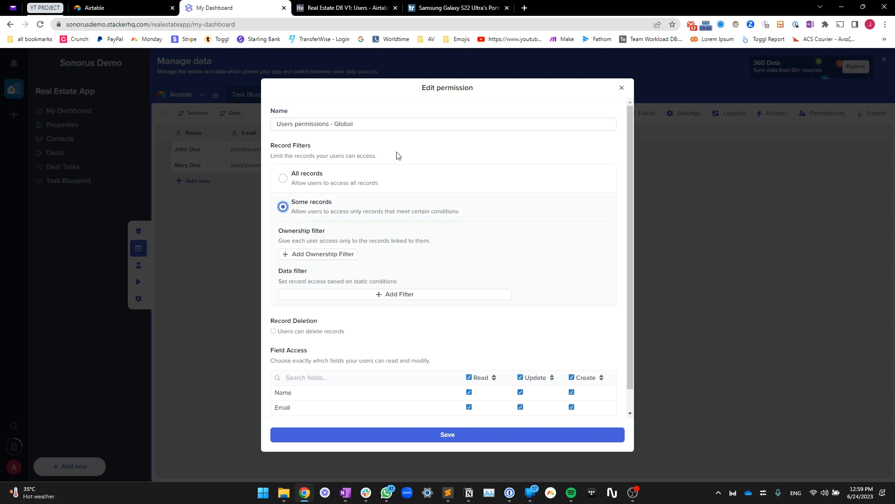
{"action": "left_click", "coordinate": [284, 253]}
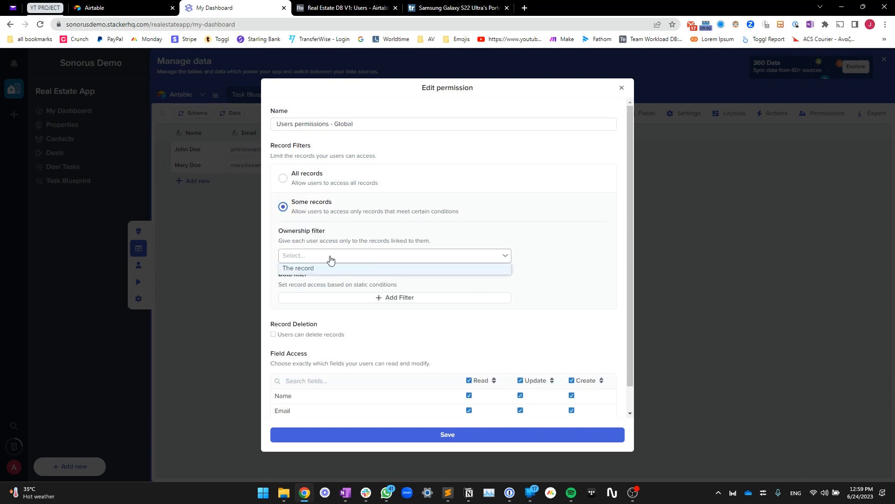
{"action": "left_click", "coordinate": [339, 269]}
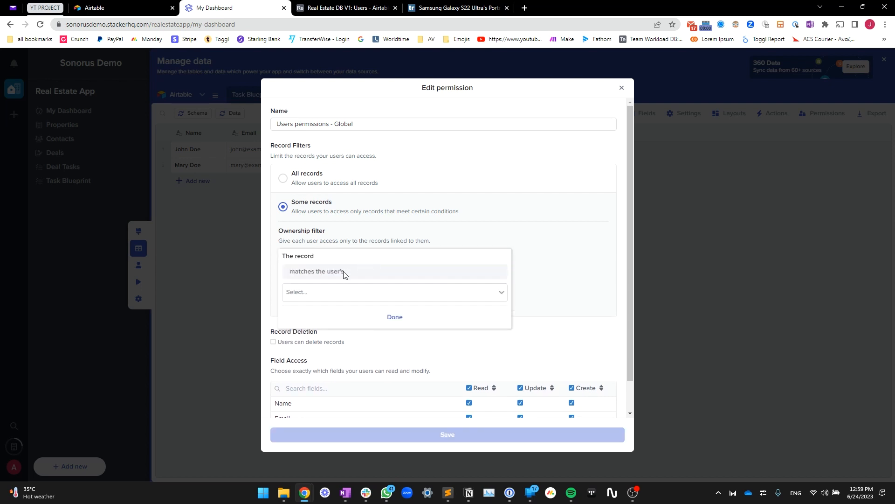
{"action": "left_click", "coordinate": [338, 298]}
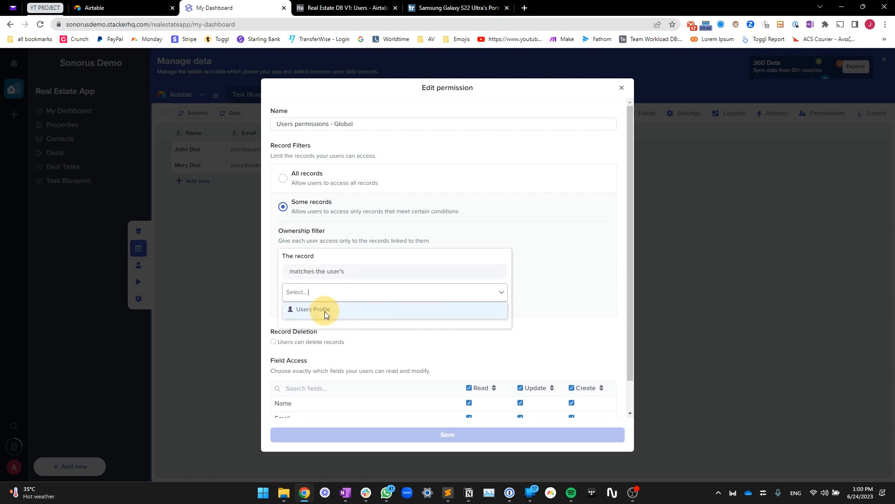
{"action": "left_click", "coordinate": [325, 311]}
{"action": "left_click", "coordinate": [402, 321]}
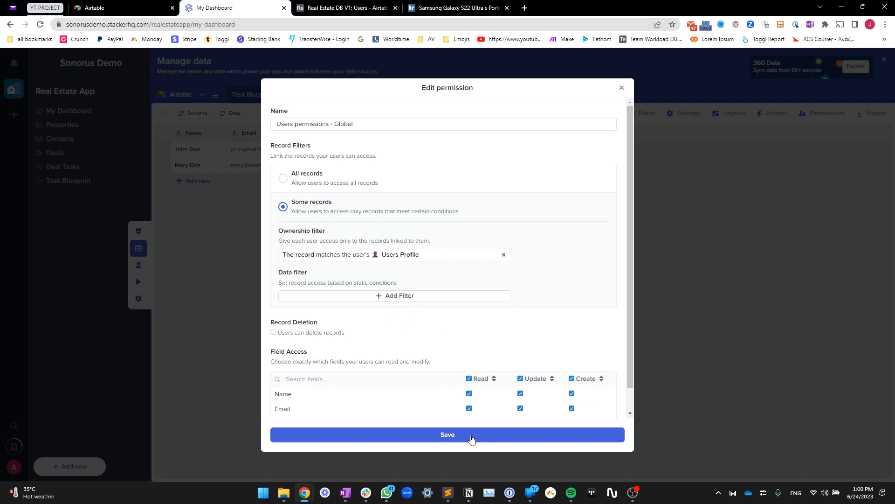
{"action": "scroll", "coordinate": [509, 332], "scroll_direction": "down", "scroll_amount": 1}
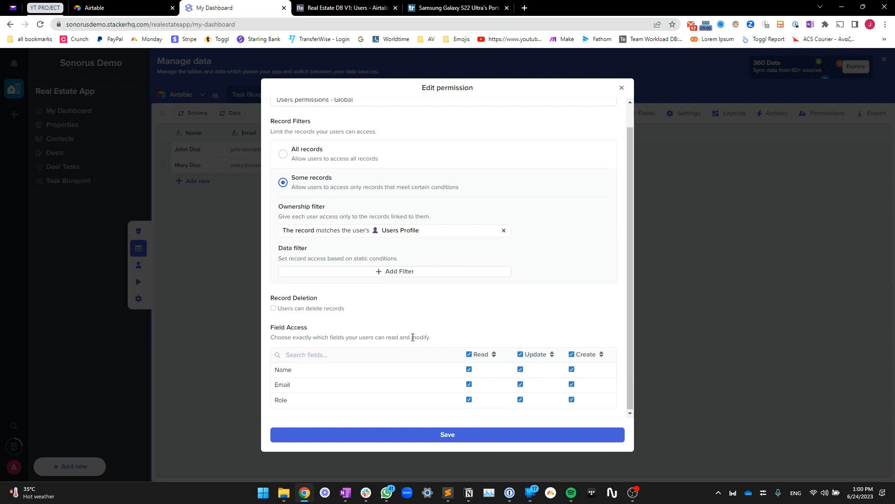
{"action": "left_click", "coordinate": [467, 439]}
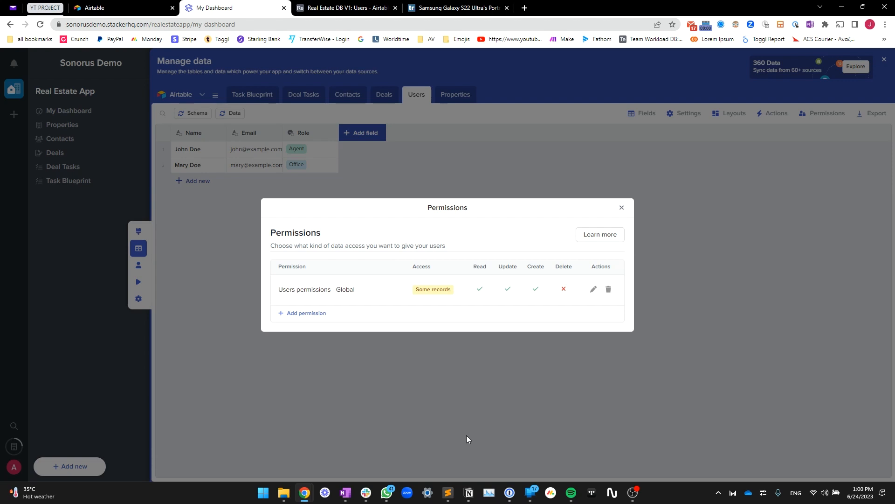
{"action": "left_click", "coordinate": [622, 208]}
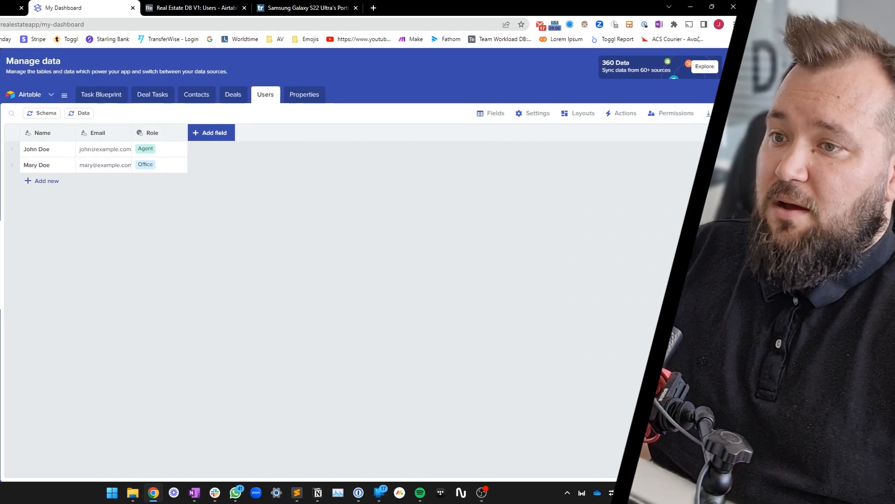
Preview My Dashboard as the user with the Agent role and check which users can be previewed.
{"action": "left_click", "coordinate": [734, 59]}
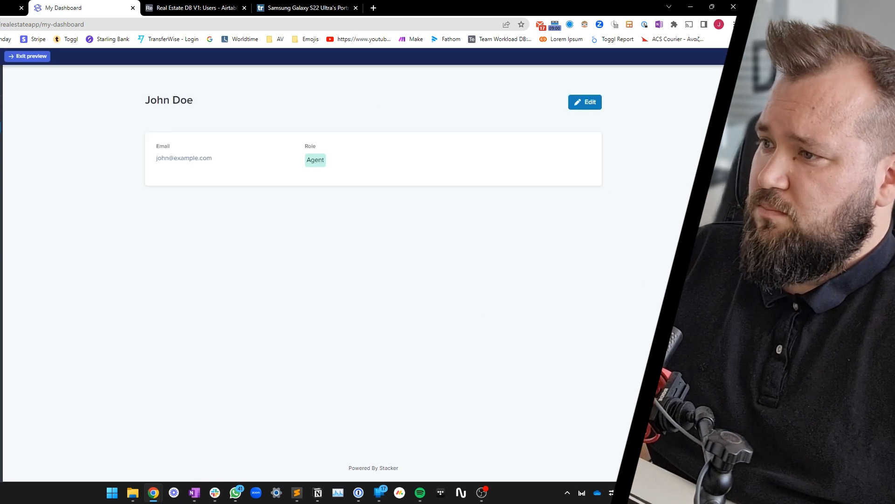
{"action": "left_click", "coordinate": [115, 59]}
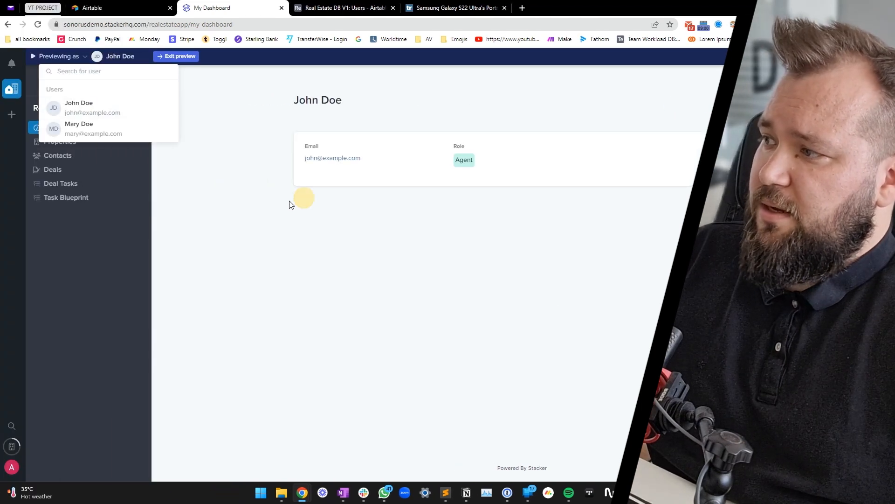
{"action": "left_click", "coordinate": [289, 204]}
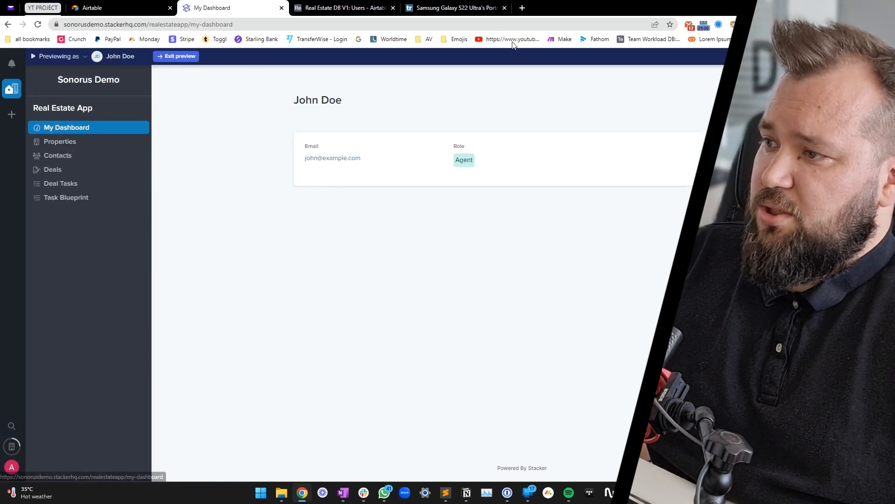
Switch the My Dashboard preview to the user with the Office role and check which record the page shows.
{"action": "left_click", "coordinate": [114, 59]}
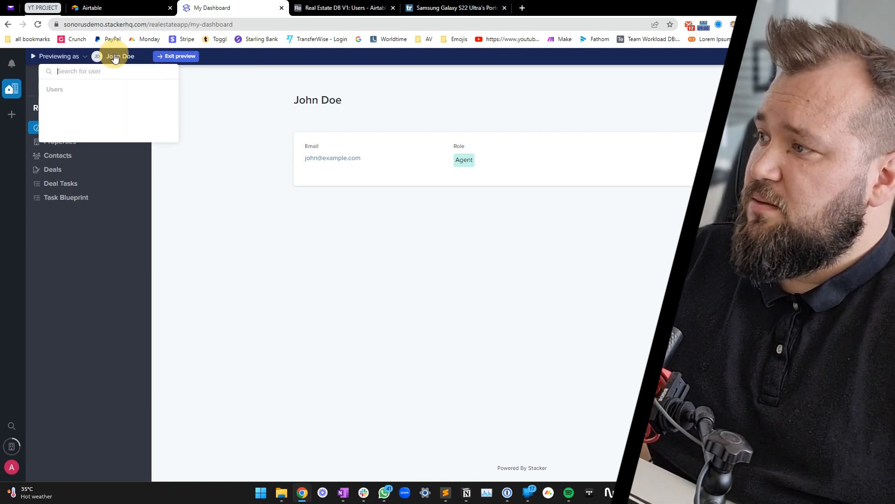
{"action": "left_click", "coordinate": [110, 129]}
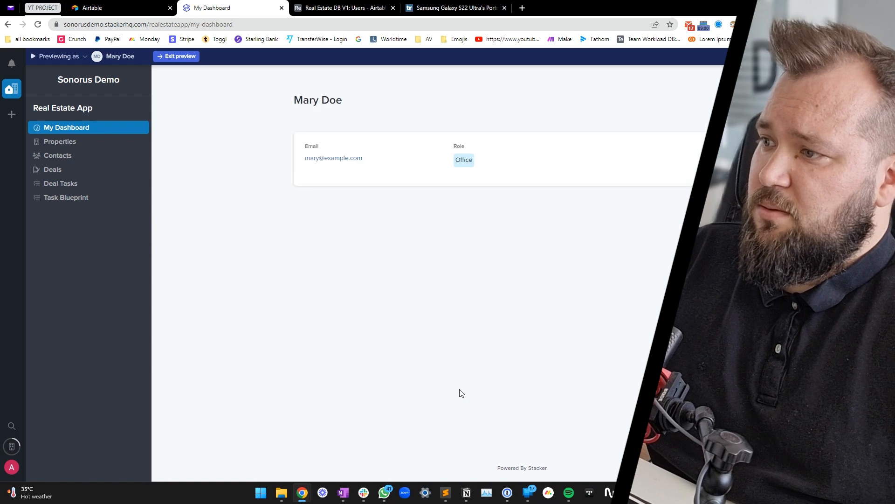
{"action": "double_click", "coordinate": [326, 99]}
{"action": "left_click", "coordinate": [575, 312]}
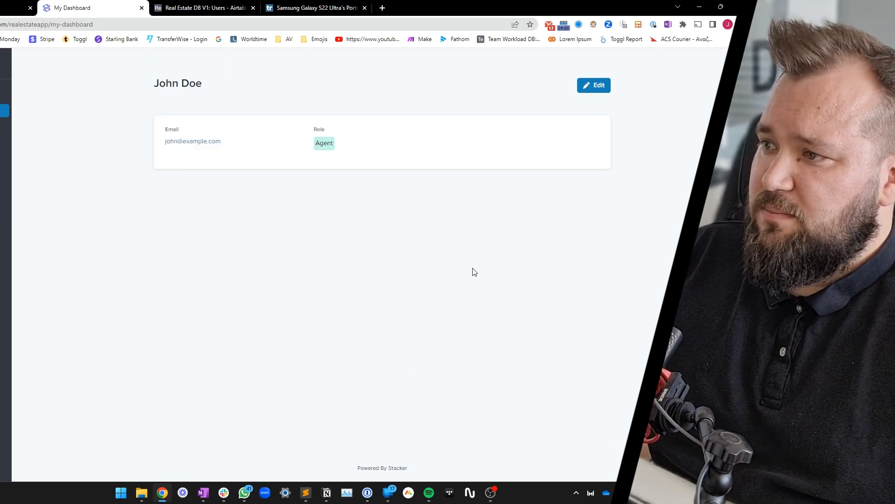
Examine the record header settings in the Users detail layout and return to My Dashboard.
{"action": "left_click", "coordinate": [50, 287]}
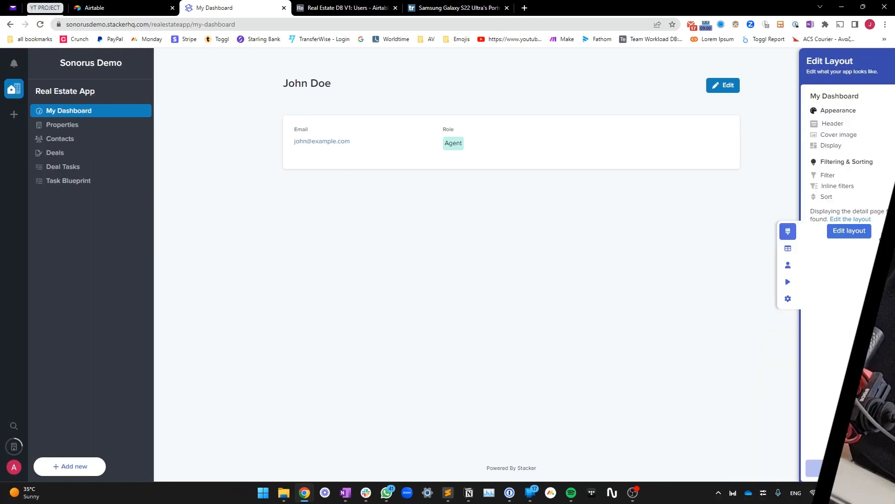
{"action": "left_click", "coordinate": [850, 230]}
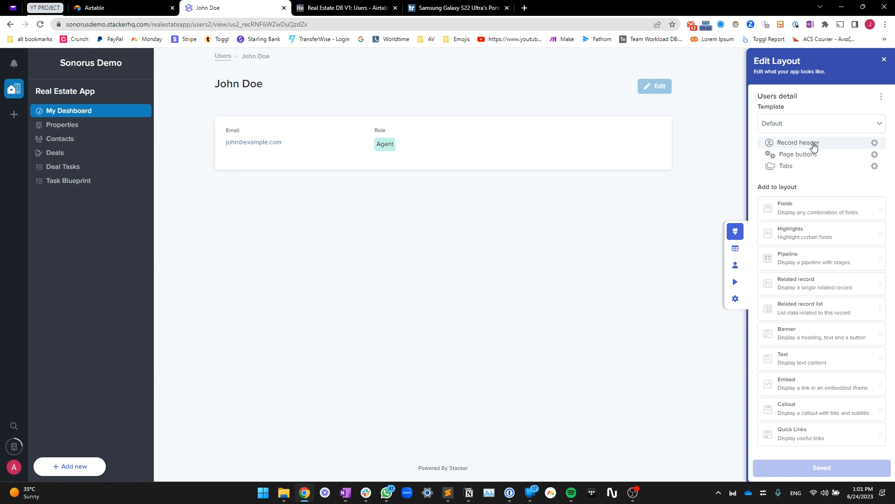
{"action": "left_click", "coordinate": [816, 145]}
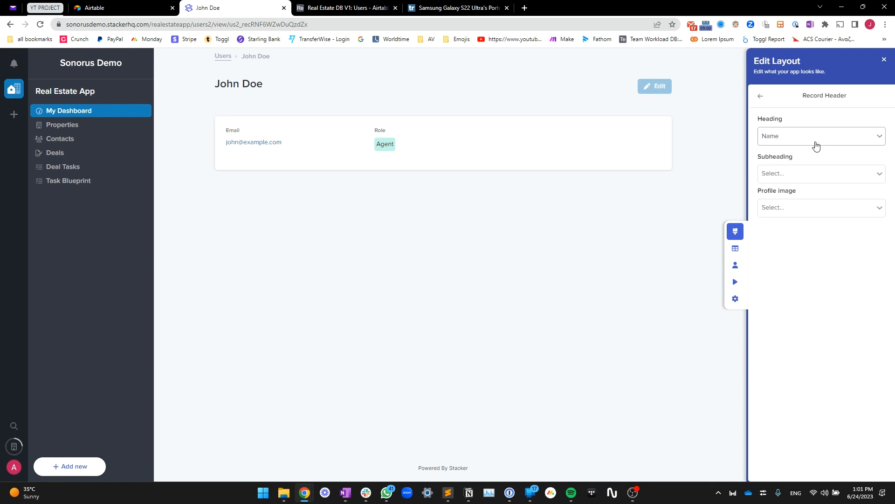
{"action": "left_click", "coordinate": [764, 98]}
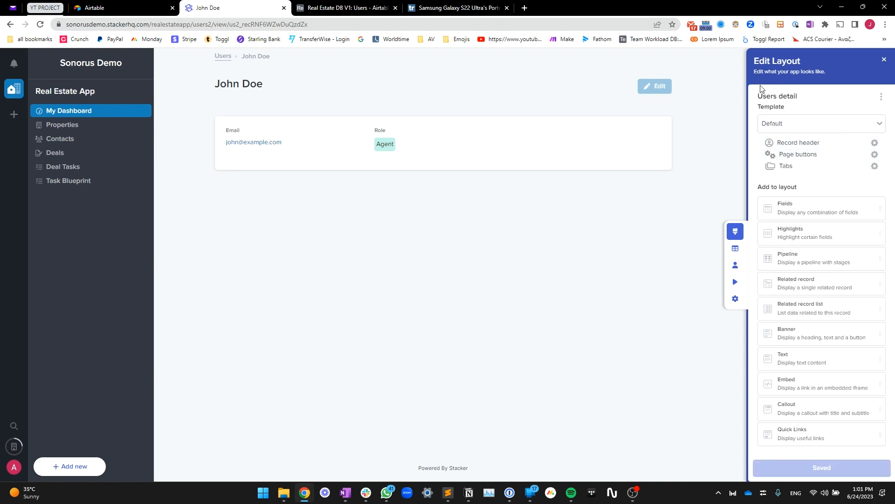
{"action": "left_click", "coordinate": [89, 107]}
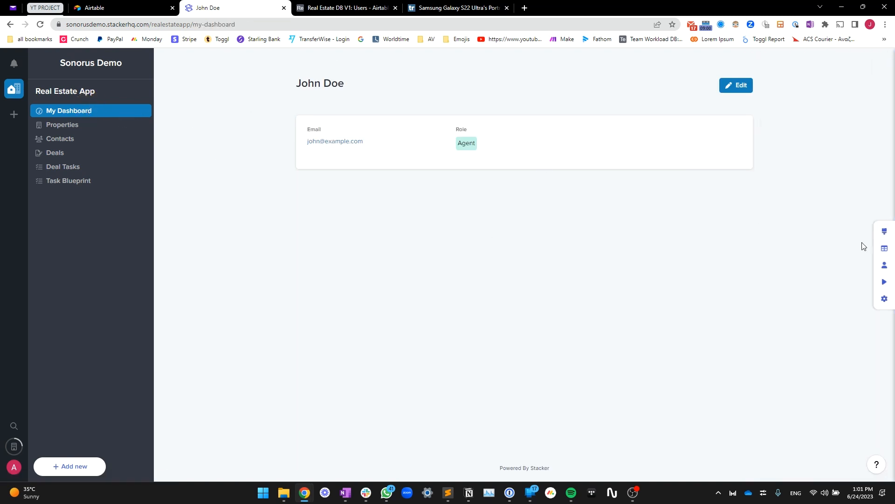
Give the My Dashboard header the Banner display and upload the container port photo from the _Sample_User_Pics folder as its image.
{"action": "left_click", "coordinate": [885, 232]}
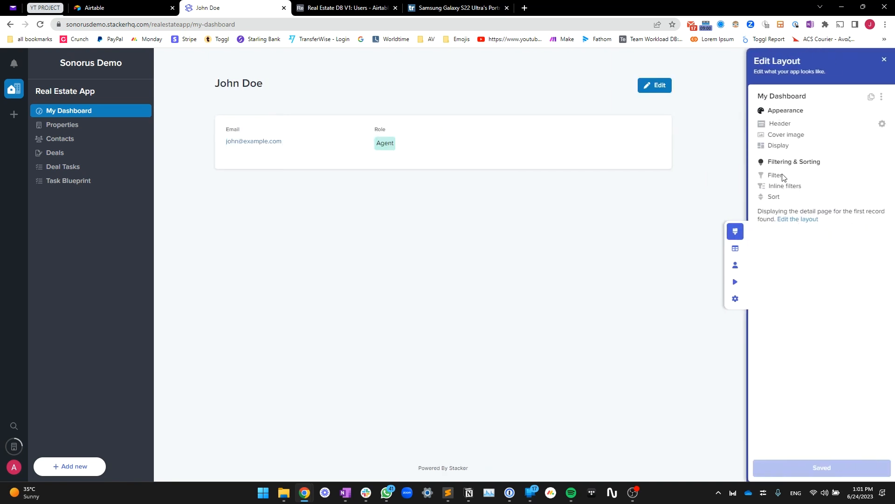
{"action": "left_click", "coordinate": [780, 124]}
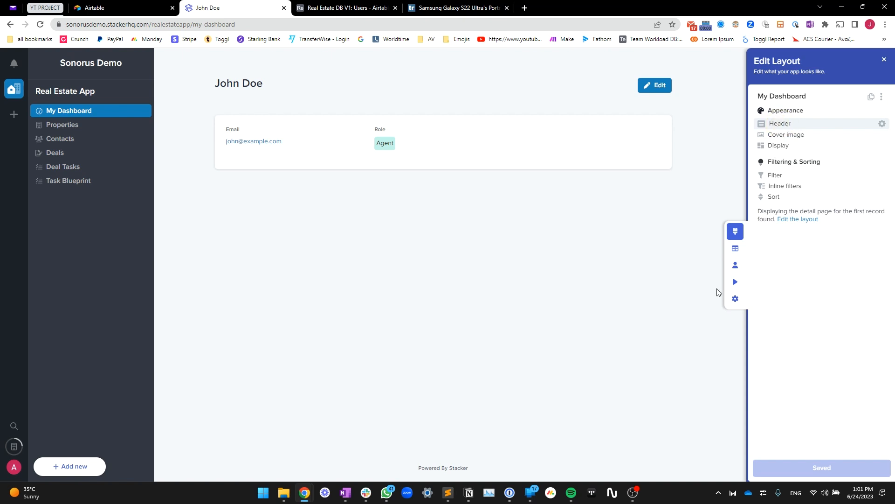
{"action": "left_click", "coordinate": [798, 371]}
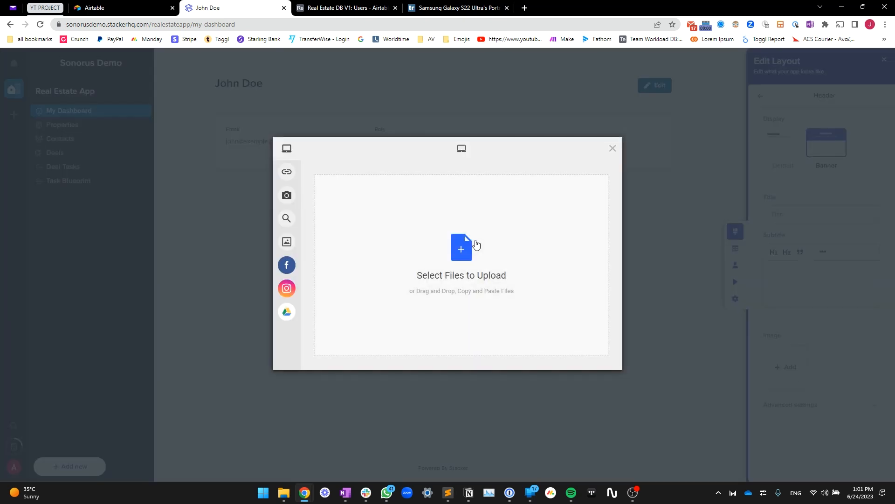
{"action": "left_click", "coordinate": [476, 244]}
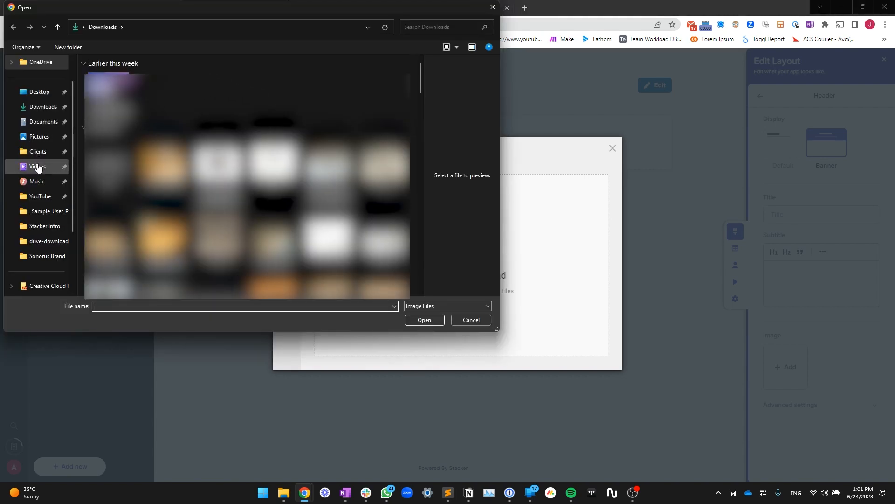
{"action": "left_click", "coordinate": [37, 152]}
{"action": "left_click", "coordinate": [36, 139]}
{"action": "double_click", "coordinate": [222, 89]}
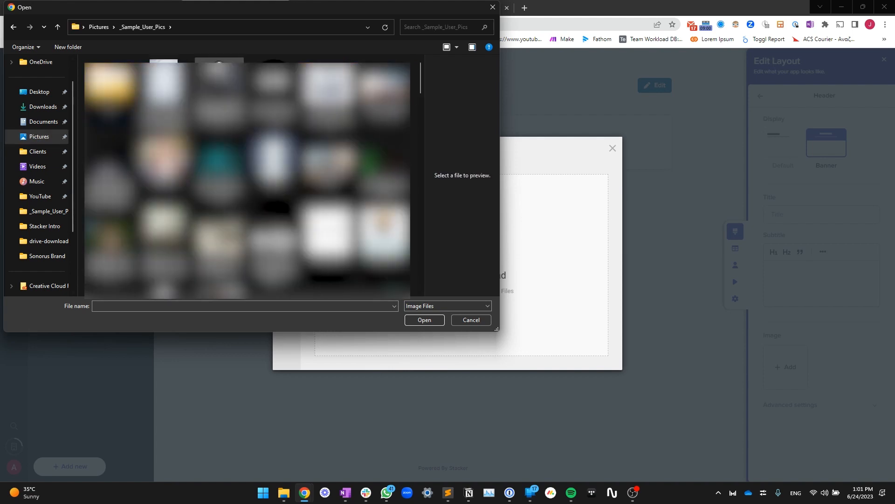
{"action": "scroll", "coordinate": [248, 179], "scroll_direction": "down", "scroll_amount": 3}
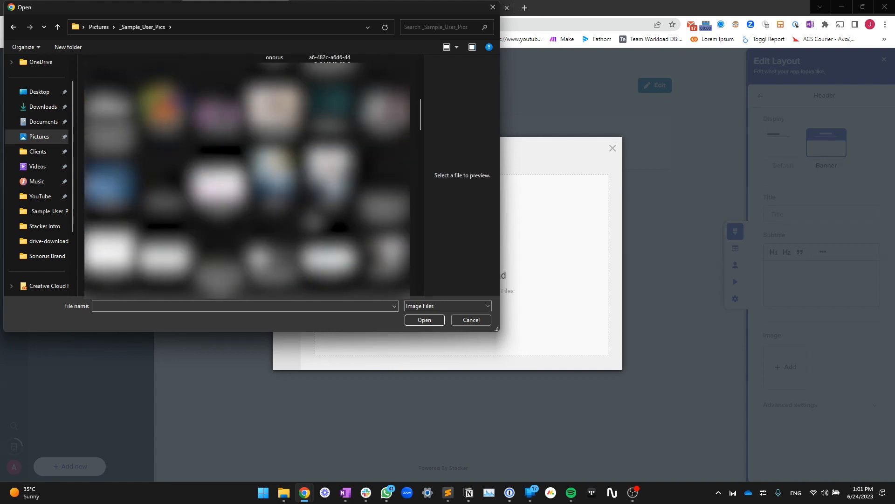
{"action": "double_click", "coordinate": [396, 110]}
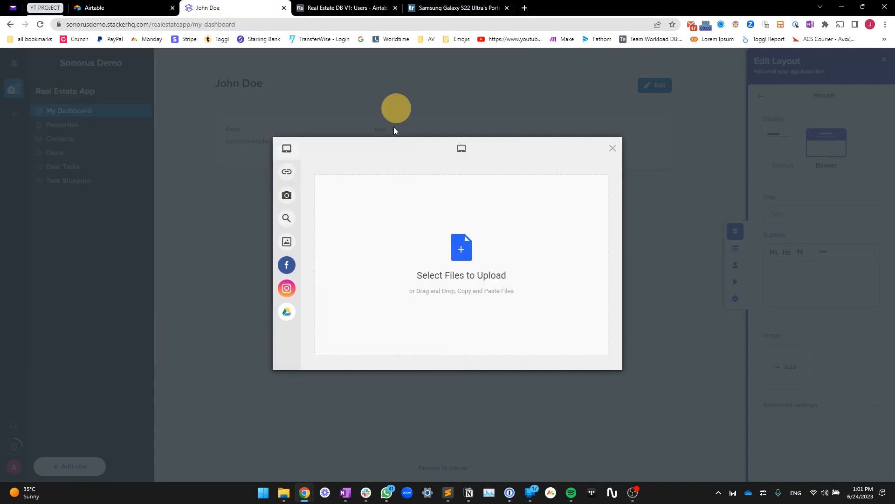
{"action": "left_click", "coordinate": [601, 362]}
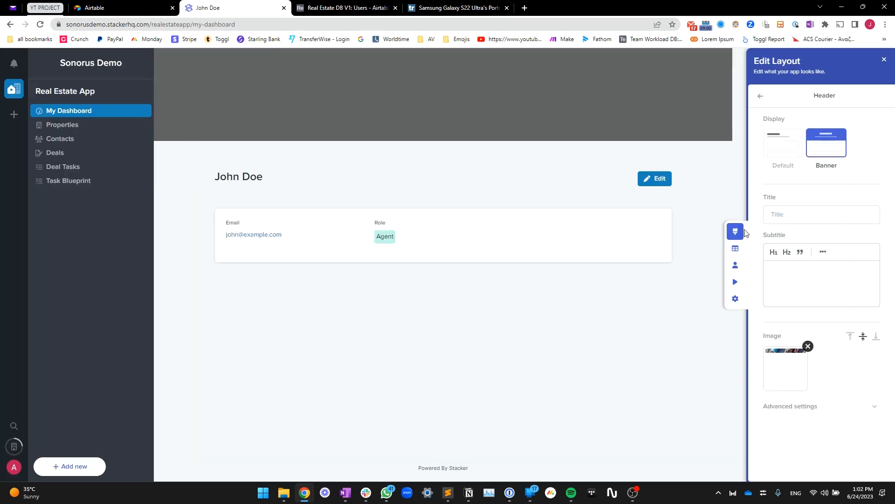
Title the banner "My Dashboard" with the subtitle "Welcome to the Real Estate App V1" and save the layout changes.
{"action": "left_click", "coordinate": [798, 218]}
{"action": "type", "text": "My "}
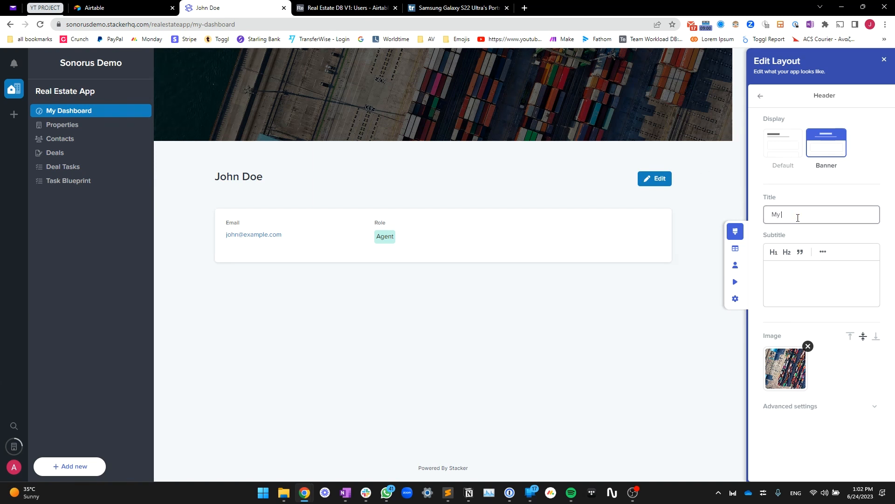
{"action": "type", "text": "Dashboard"}
{"action": "left_click", "coordinate": [810, 278]}
{"action": "type", "text": "Welcome to the "}
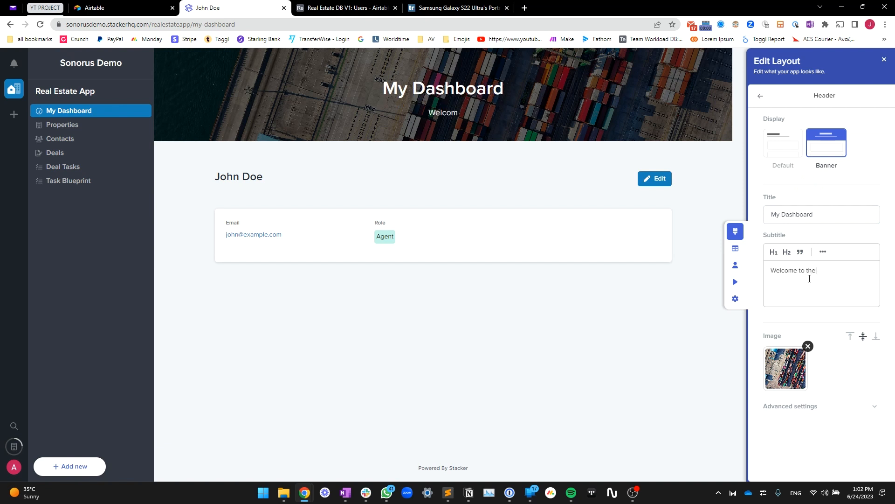
{"action": "type", "text": "Real Estate "}
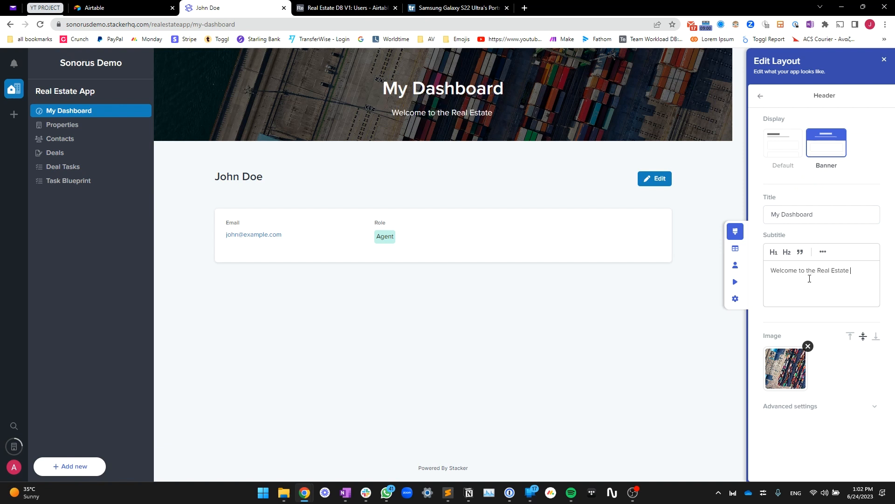
{"action": "type", "text": "App V1"}
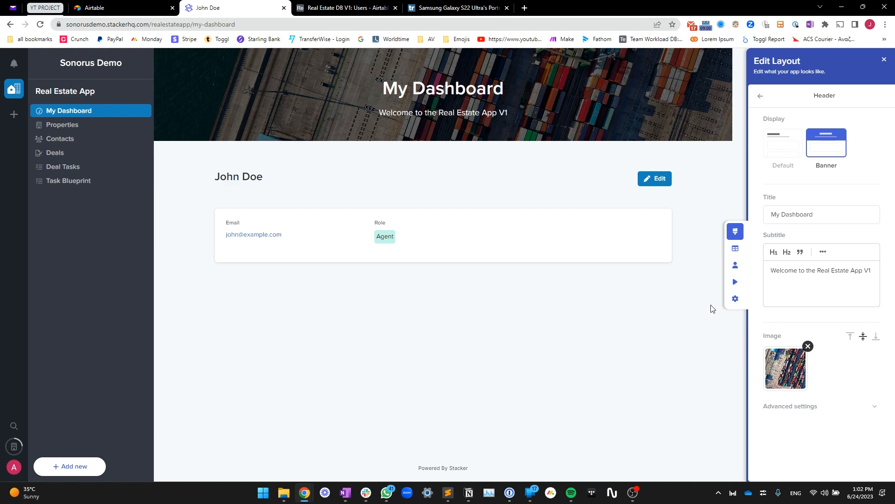
{"action": "left_click", "coordinate": [885, 60]}
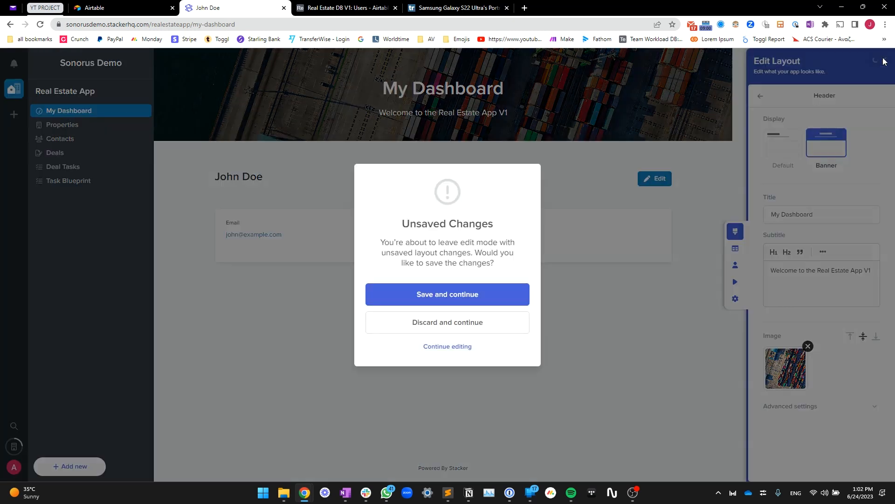
{"action": "left_click", "coordinate": [432, 288]}
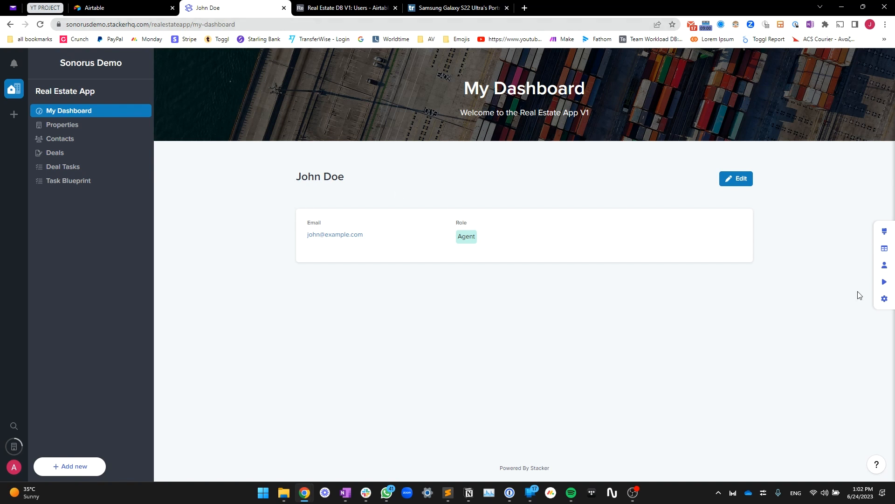
Open the Users detail layout from My Dashboard and add a new tab named My Properties.
{"action": "left_click", "coordinate": [886, 231]}
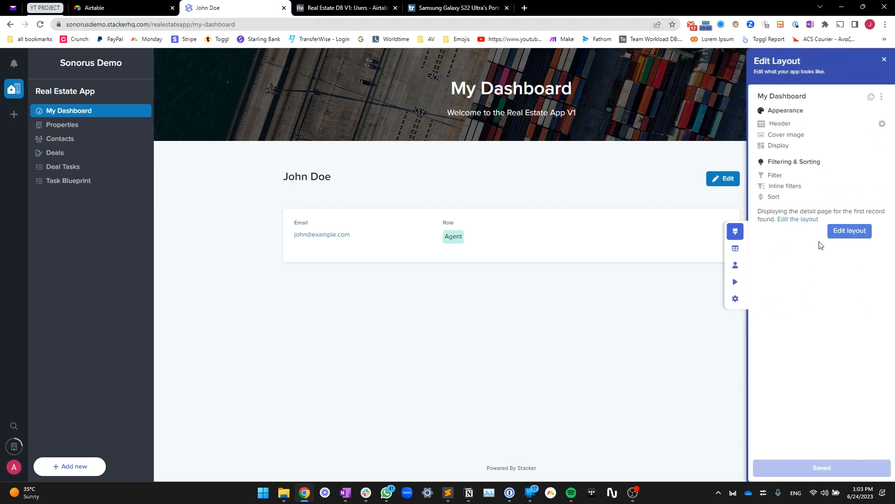
{"action": "left_click", "coordinate": [797, 221]}
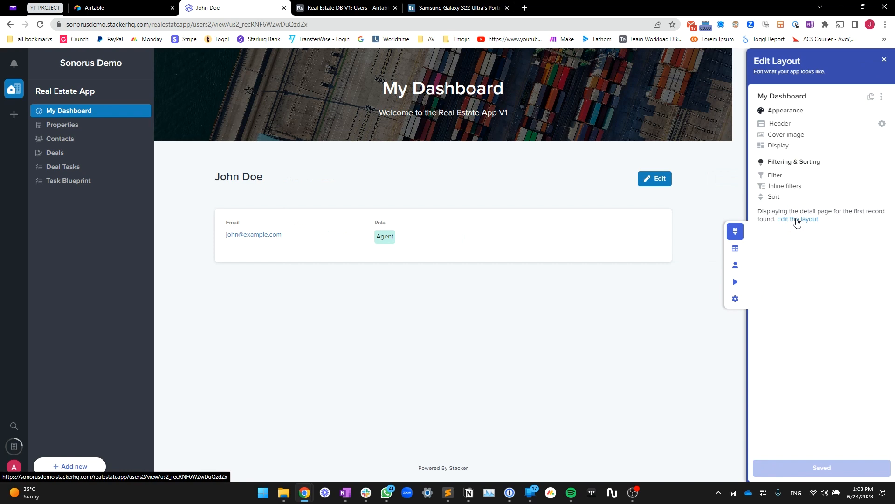
{"action": "left_click", "coordinate": [797, 220]}
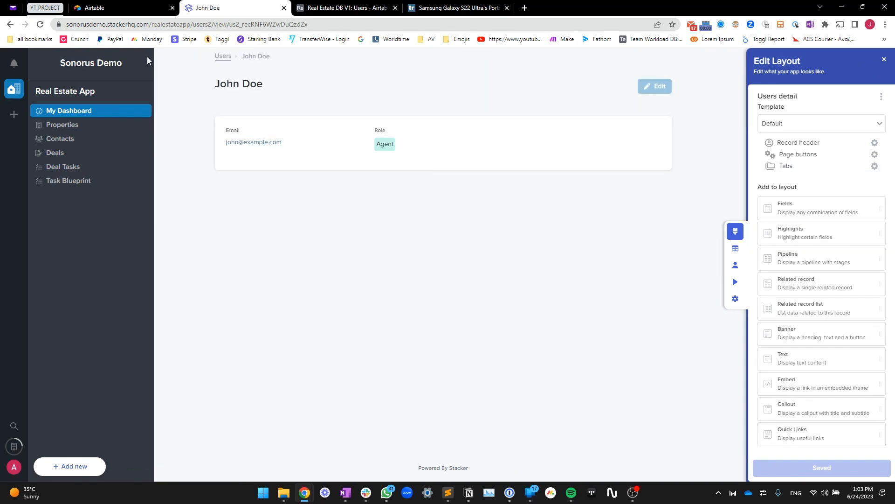
{"action": "left_click", "coordinate": [792, 167]}
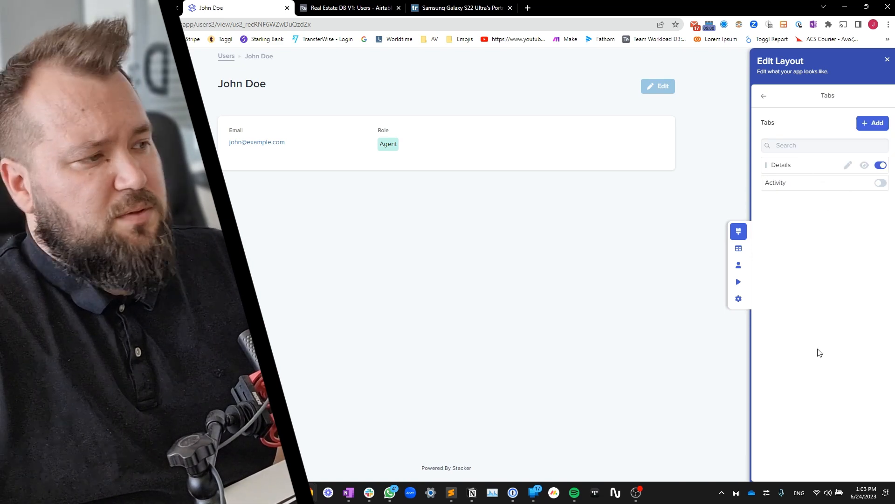
{"action": "left_click", "coordinate": [872, 123]}
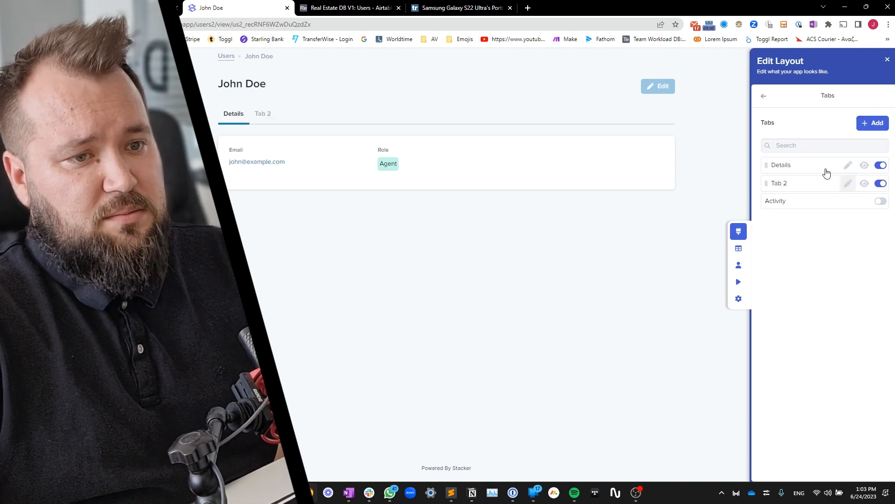
{"action": "left_click", "coordinate": [847, 165]}
{"action": "left_click", "coordinate": [306, 266]}
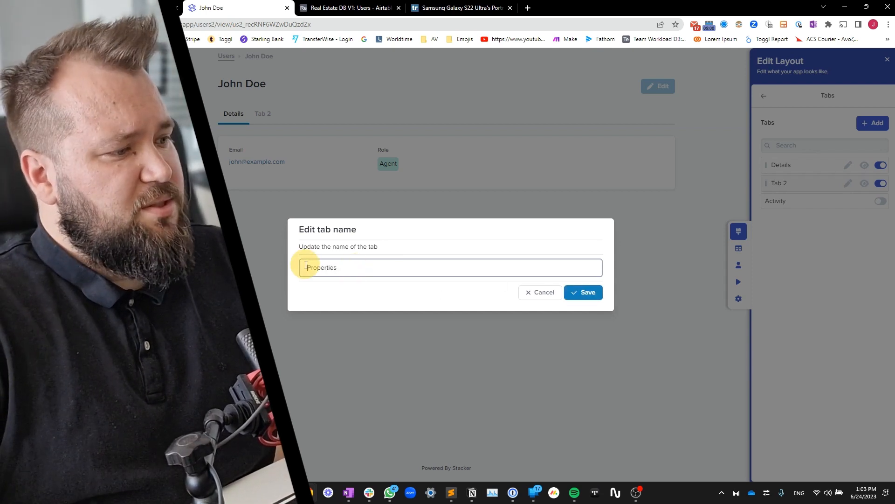
{"action": "type", "text": "My"}
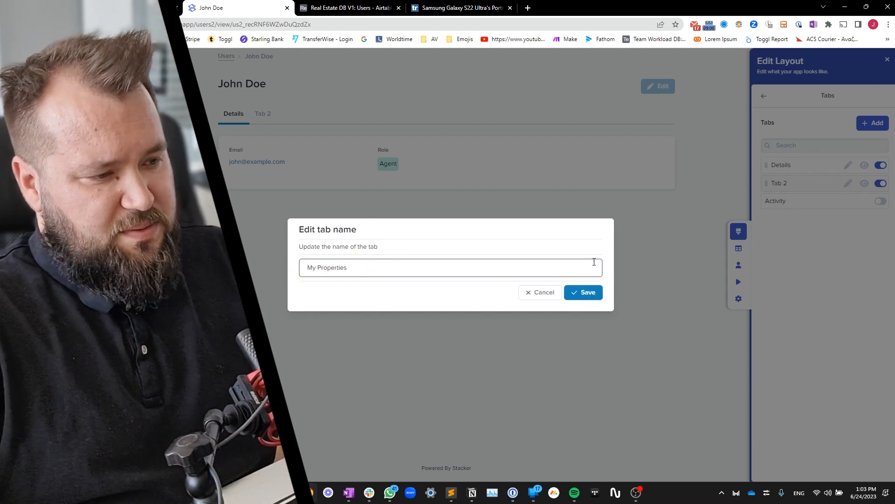
{"action": "left_click", "coordinate": [598, 293]}
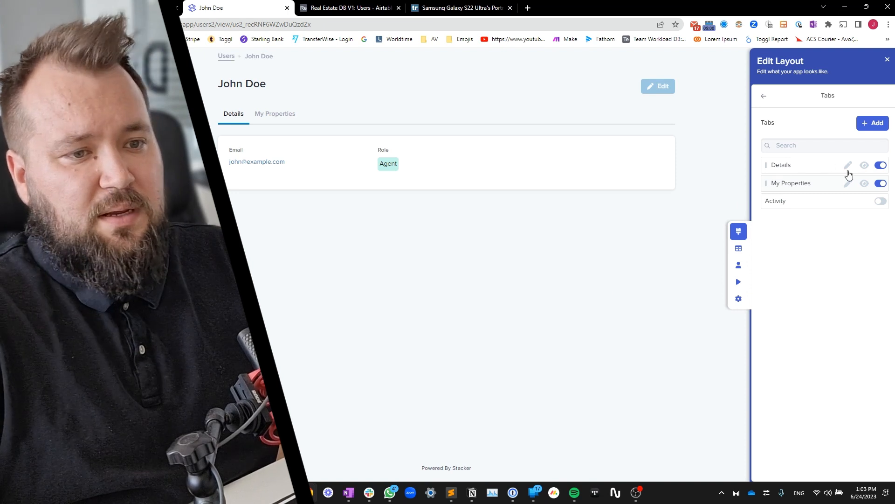
Move the My Properties tab ahead of the Details tab and rename Details to My Details.
{"action": "left_click_drag", "start_coordinate": [769, 183], "coordinate": [771, 164]}
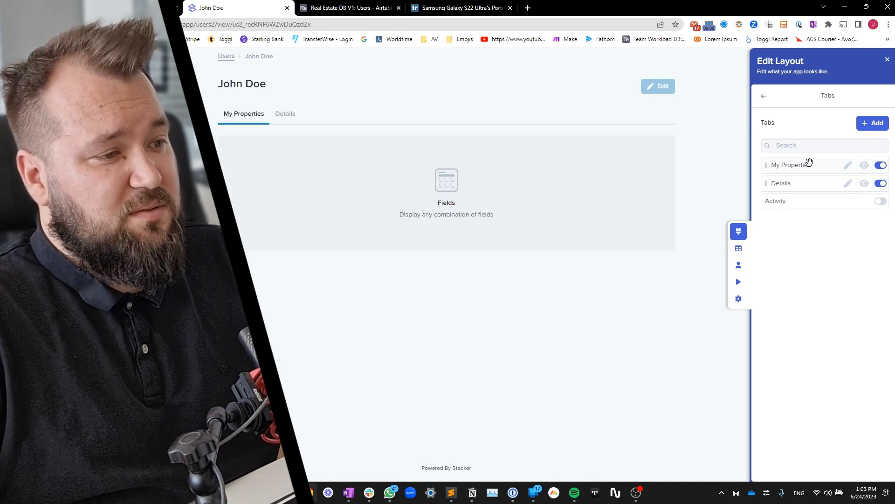
{"action": "left_click", "coordinate": [848, 184]}
{"action": "left_click", "coordinate": [306, 268]}
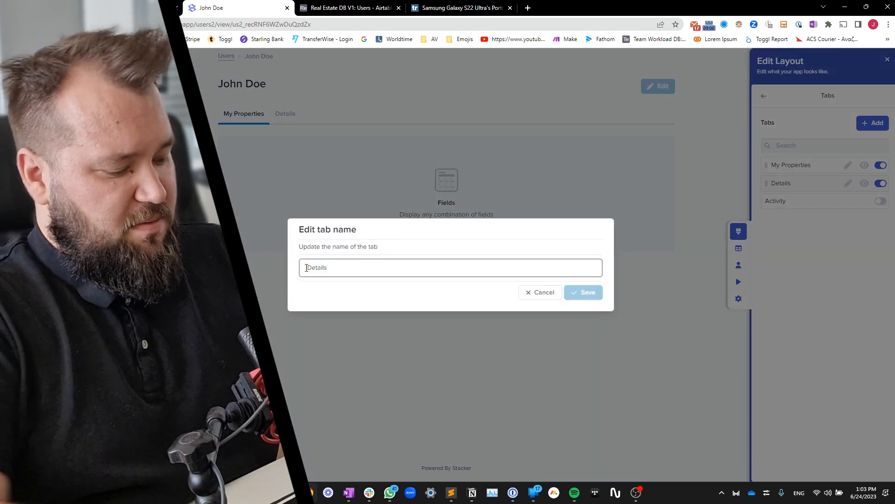
{"action": "type", "text": "My"}
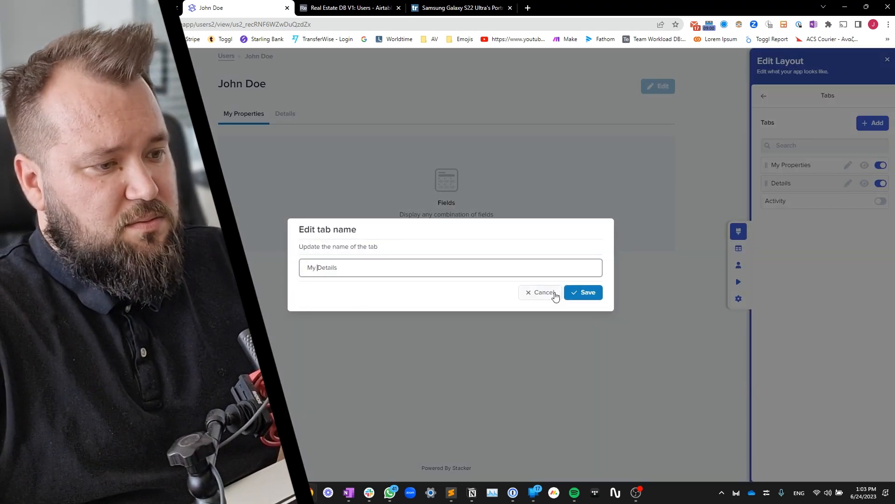
{"action": "left_click", "coordinate": [578, 292]}
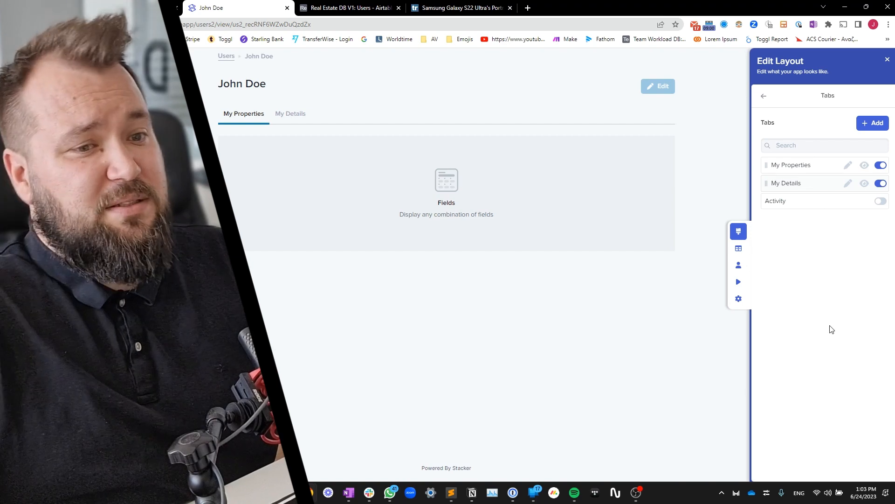
Add a third tab named My Tasks to the Users detail layout and place it ahead of My Details.
{"action": "left_click", "coordinate": [871, 123]}
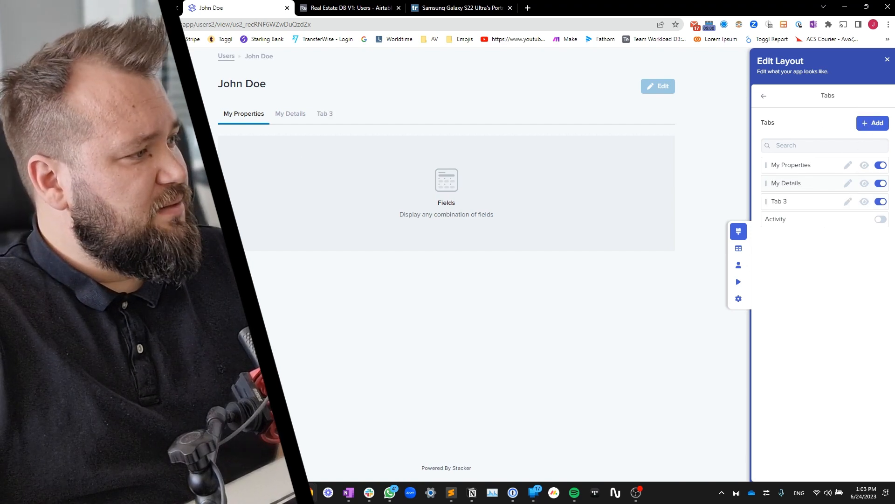
{"action": "left_click", "coordinate": [848, 202]}
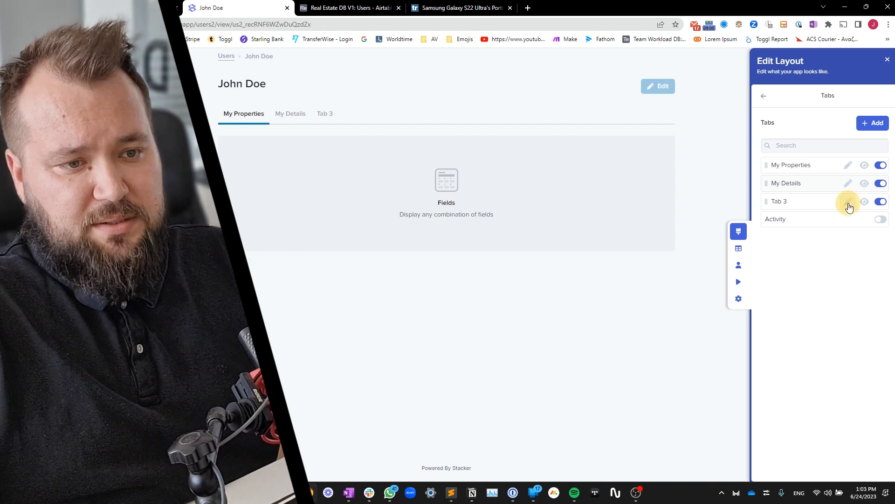
{"action": "double_click", "coordinate": [360, 267]}
{"action": "key", "text": "ctrl+a"}
{"action": "type", "text": "My Tasks"}
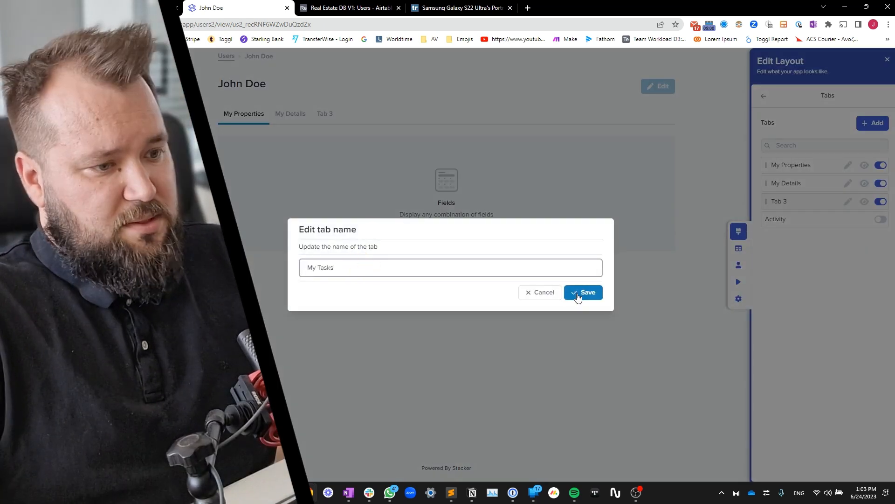
{"action": "left_click", "coordinate": [586, 294]}
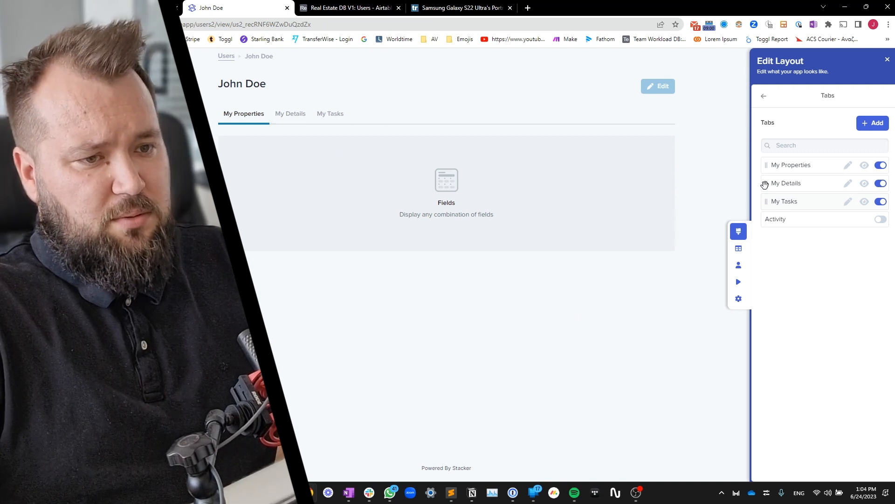
{"action": "left_click_drag", "start_coordinate": [766, 184], "coordinate": [771, 203]}
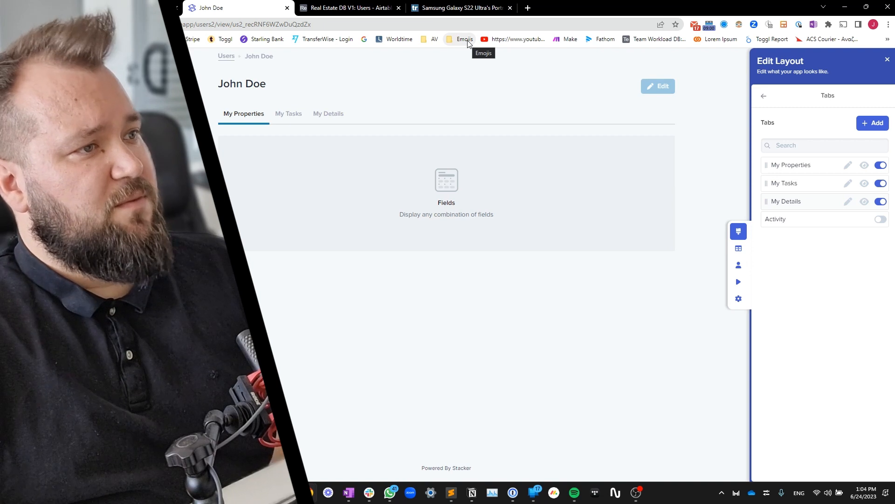
{"action": "left_click", "coordinate": [510, 8]}
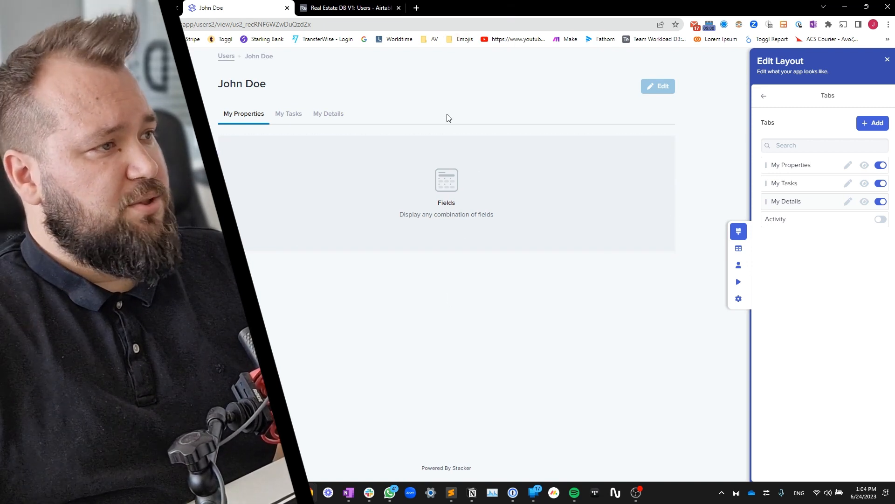
{"action": "left_click", "coordinate": [463, 41]}
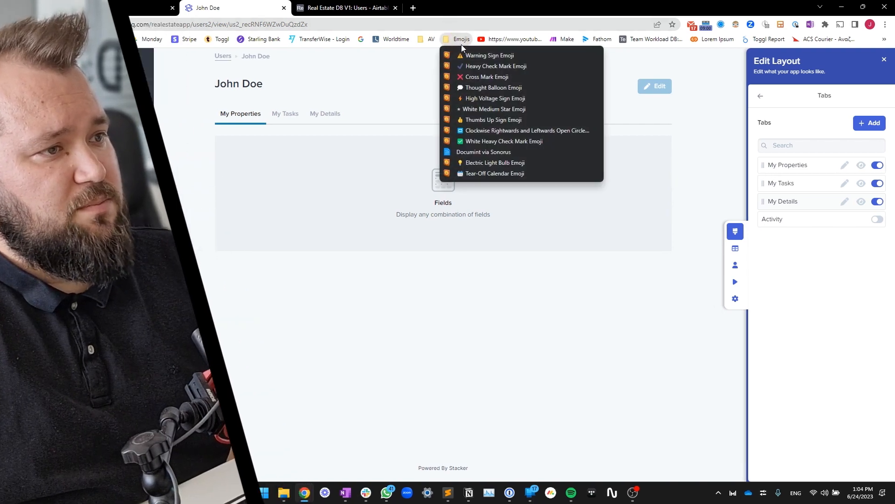
{"action": "left_click", "coordinate": [495, 57]}
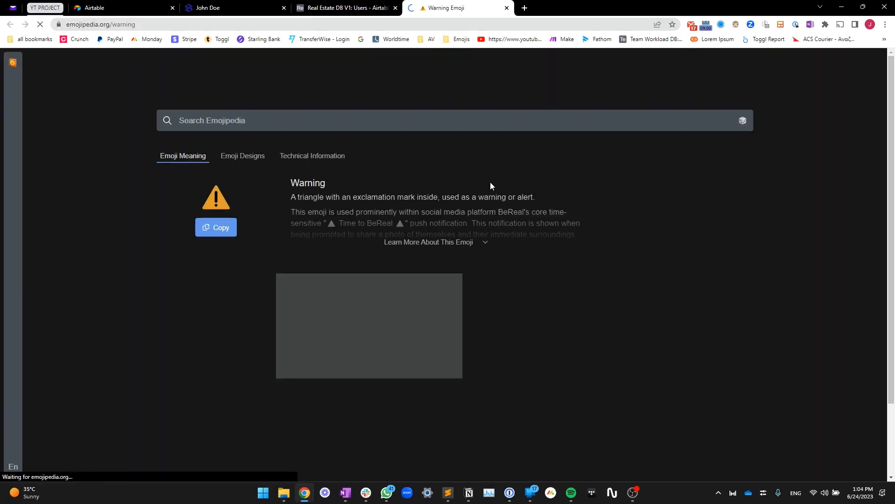
{"action": "key", "text": "ctrl+w"}
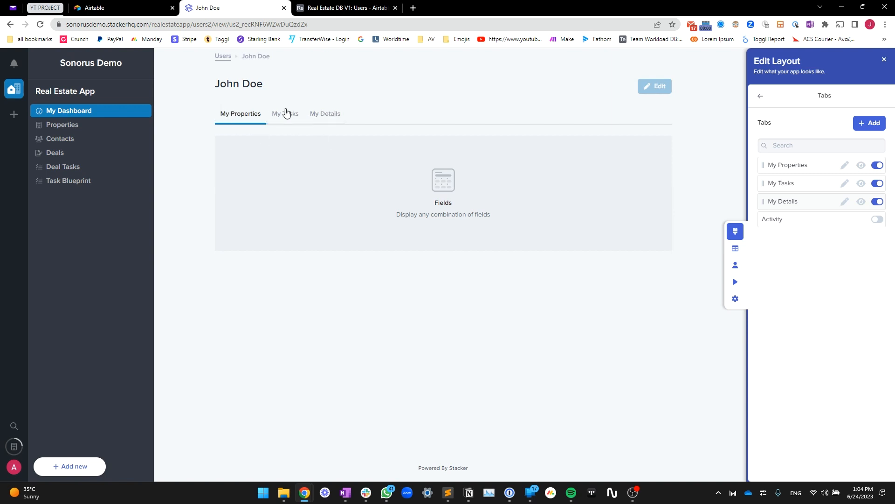
Open the bookmarked Warning Sign page on Emojipedia, search for "house" and copy the House with Garden emoji.
{"action": "mouse_move", "coordinate": [366, 493]}
{"action": "left_click", "coordinate": [458, 38]}
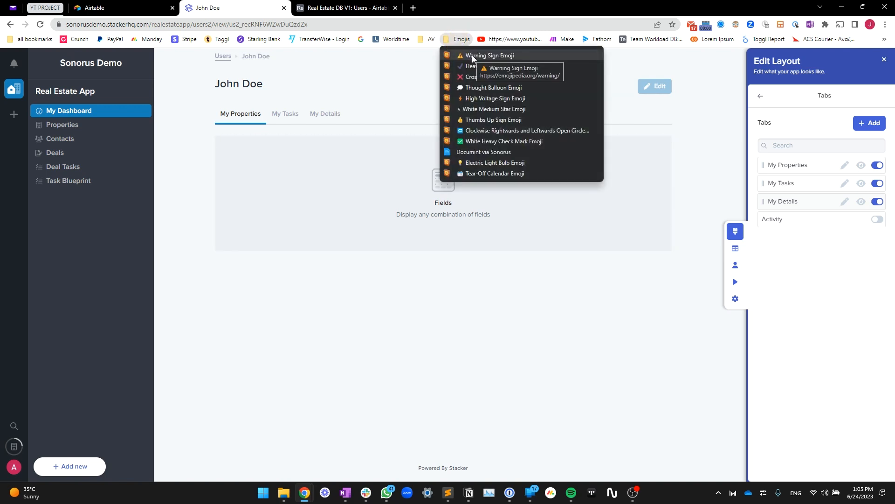
{"action": "middle_click", "coordinate": [472, 55]}
{"action": "left_click", "coordinate": [459, 7]}
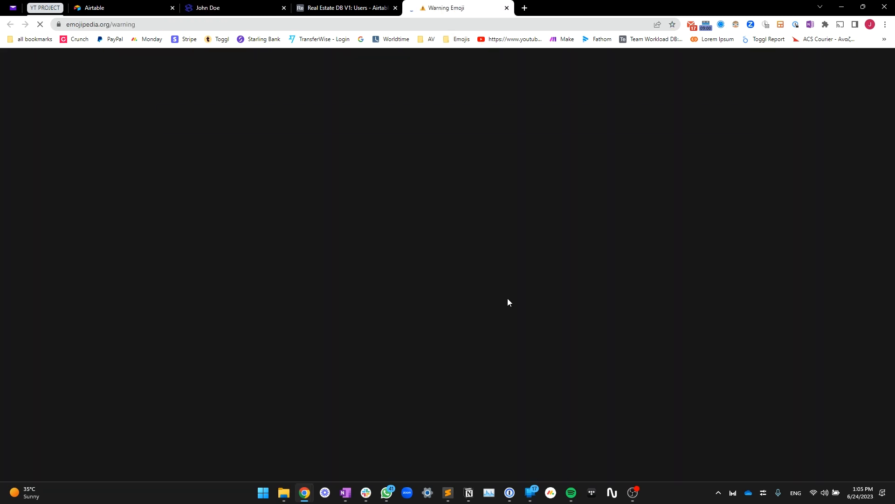
{"action": "left_click", "coordinate": [355, 122]}
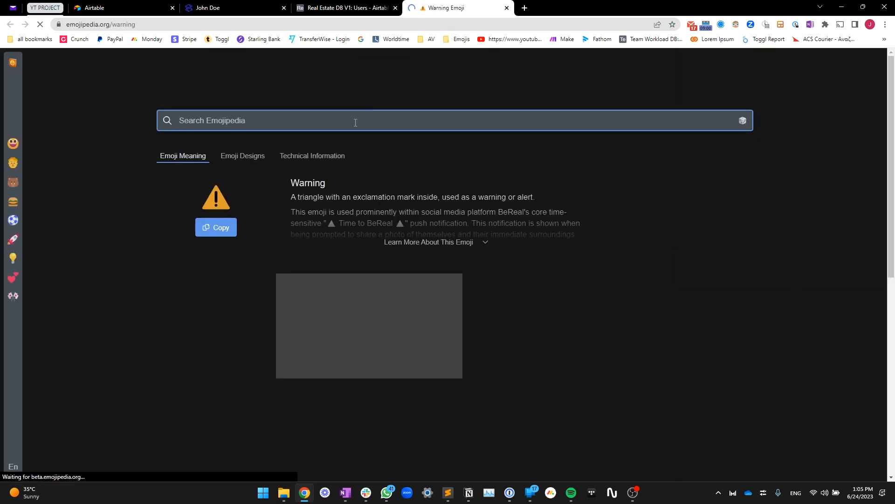
{"action": "type", "text": "hos"}
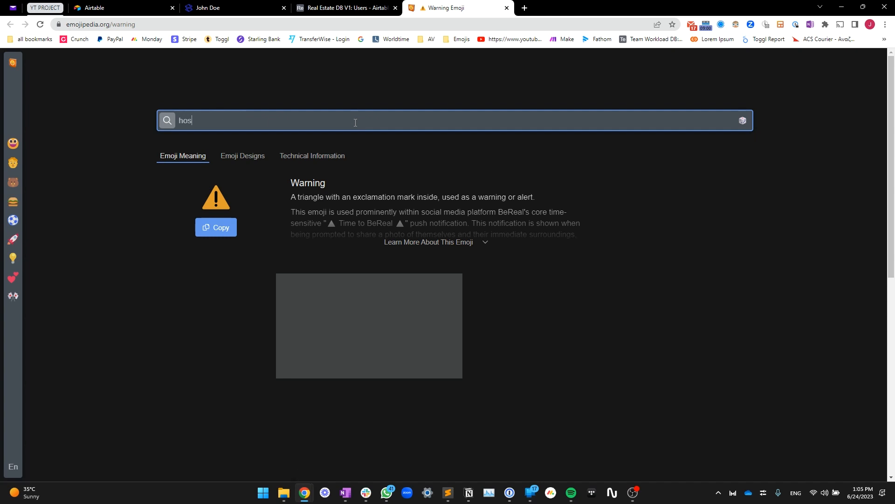
{"action": "type", "text": "use"}
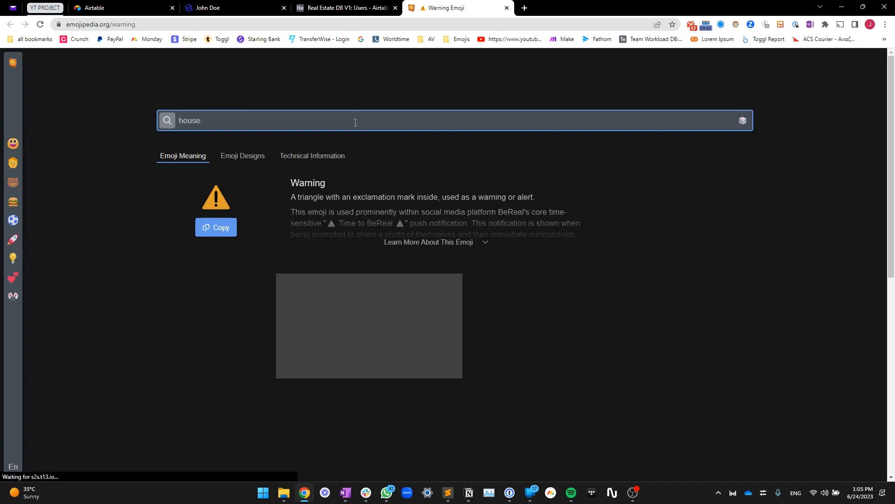
{"action": "key", "text": "Return"}
{"action": "left_click", "coordinate": [218, 236]}
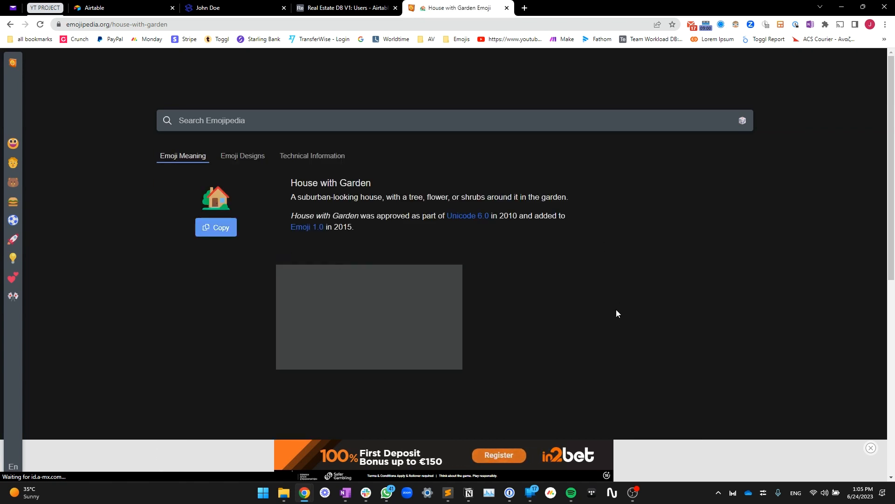
{"action": "scroll", "coordinate": [617, 313], "scroll_direction": "down", "scroll_amount": 2}
{"action": "left_click", "coordinate": [217, 134]}
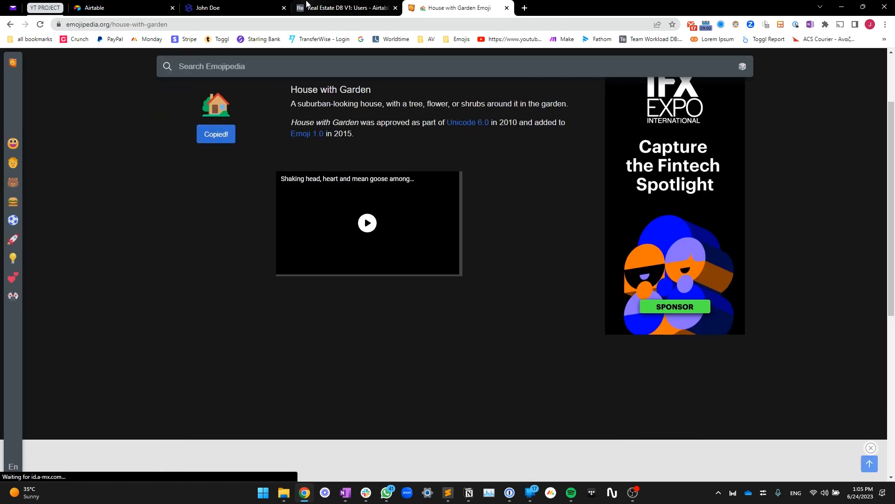
{"action": "left_click", "coordinate": [308, 5]}
{"action": "left_click", "coordinate": [219, 8]}
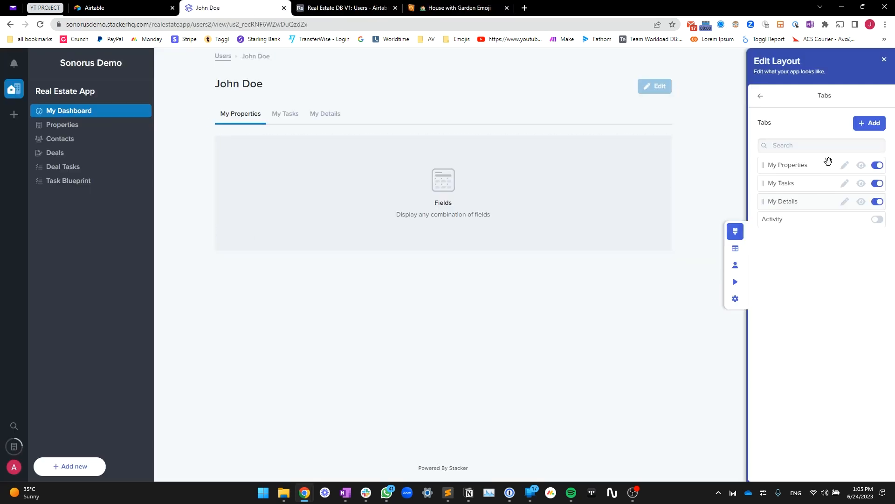
{"action": "left_click", "coordinate": [845, 165]}
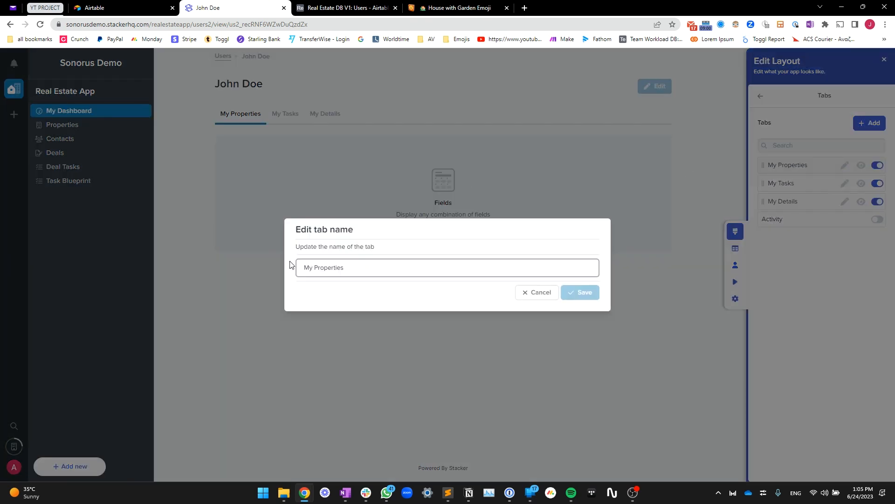
{"action": "key", "text": "ctrl+v"}
{"action": "key", "text": "ctrl+z"}
{"action": "left_click", "coordinate": [193, 38]}
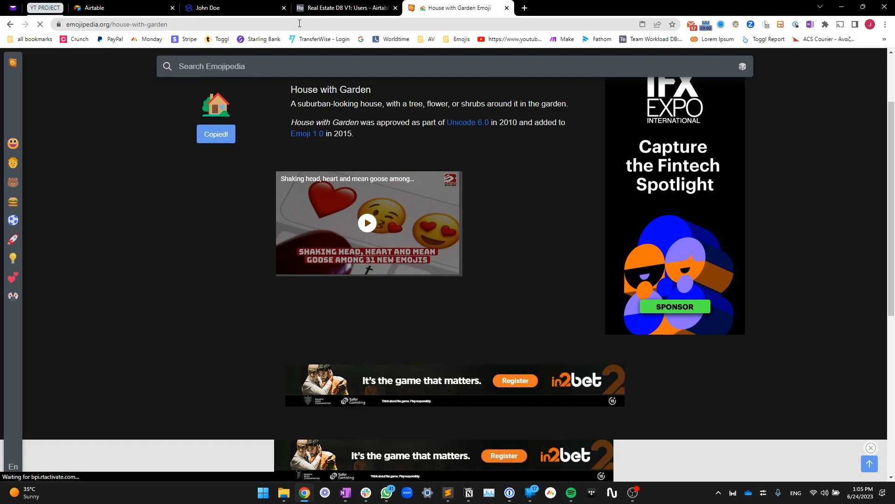
Switch back to Stacker and save the My Properties tab name with the copied house emoji in front.
{"action": "left_click", "coordinate": [208, 8]}
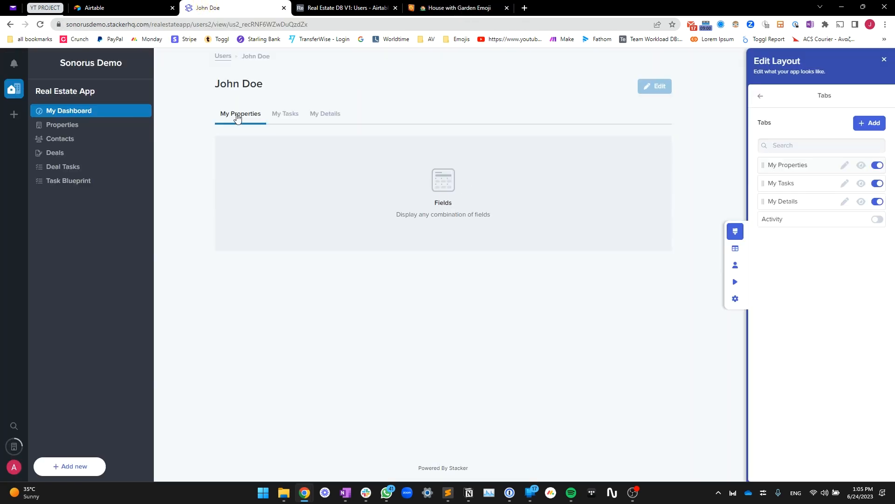
{"action": "left_click", "coordinate": [845, 167]}
{"action": "left_click", "coordinate": [304, 268]}
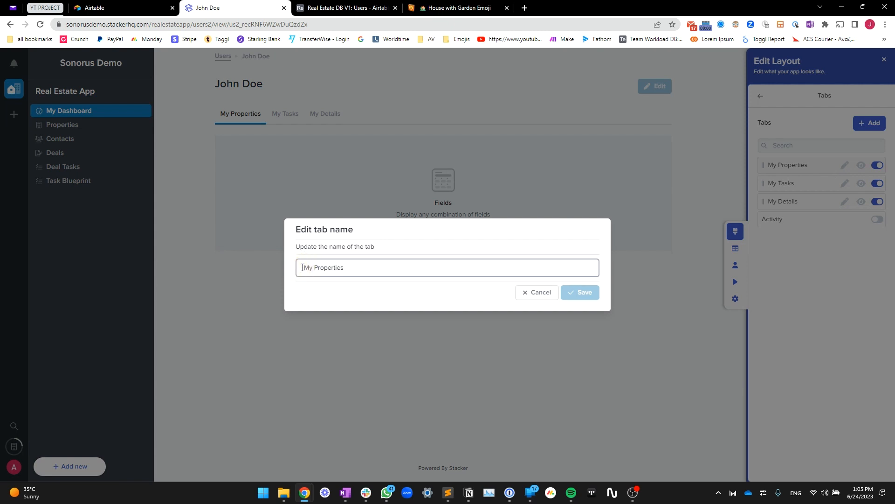
{"action": "key", "text": "ctrl+v"}
{"action": "left_click", "coordinate": [585, 293]}
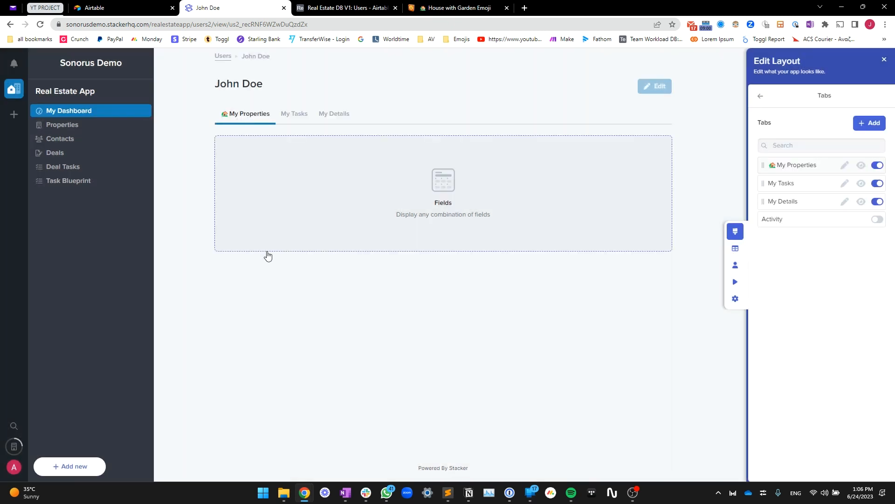
{"action": "left_click", "coordinate": [455, 7]}
{"action": "left_click", "coordinate": [229, 7]}
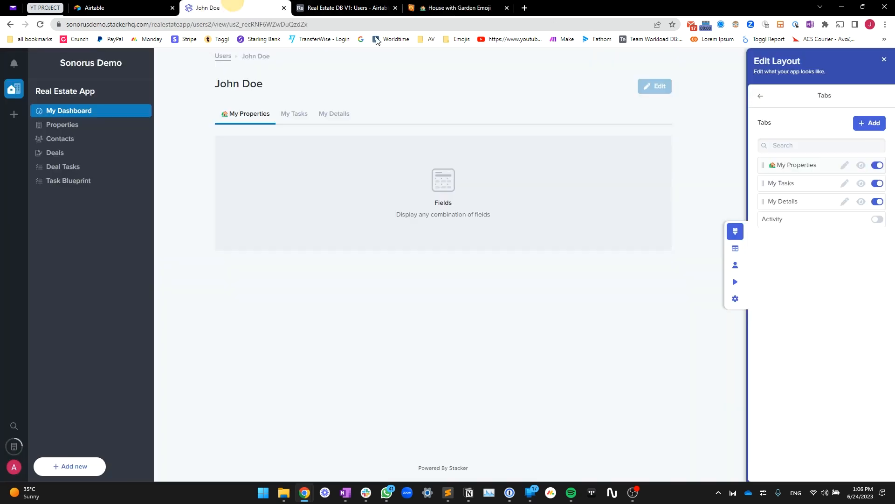
{"action": "left_click", "coordinate": [430, 40]}
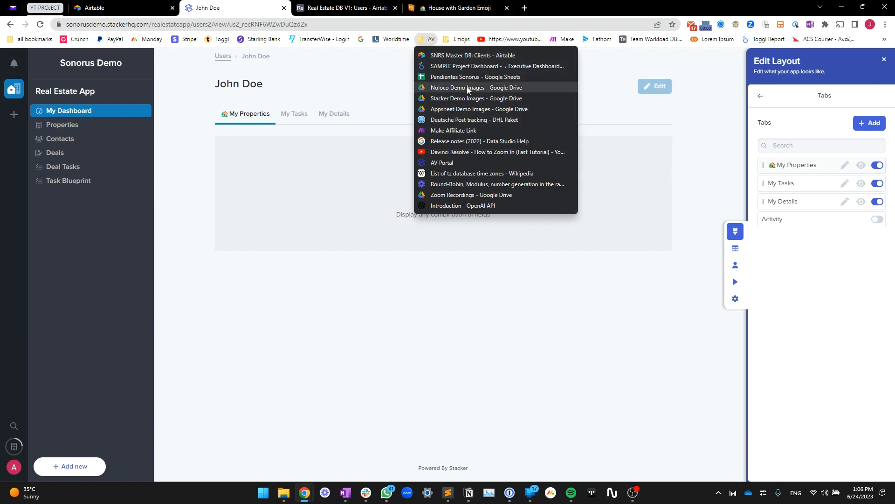
{"action": "mouse_move", "coordinate": [464, 43]}
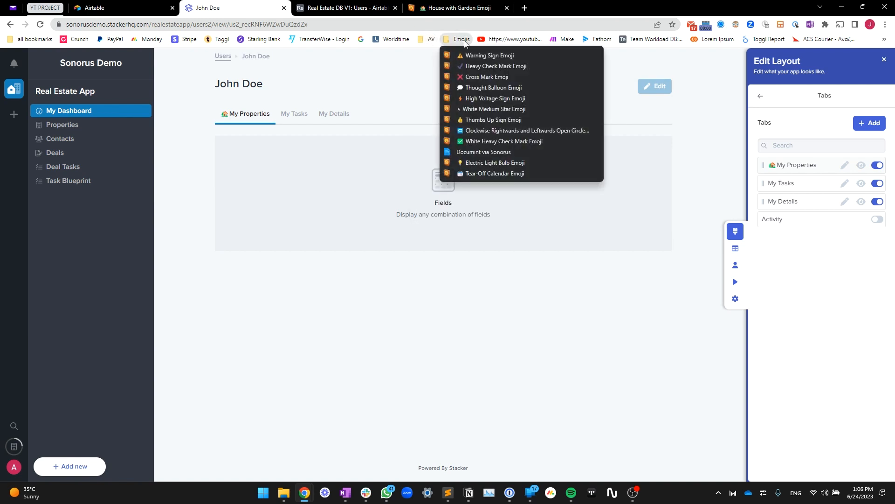
{"action": "middle_click", "coordinate": [499, 97]}
{"action": "left_click", "coordinate": [608, 6]}
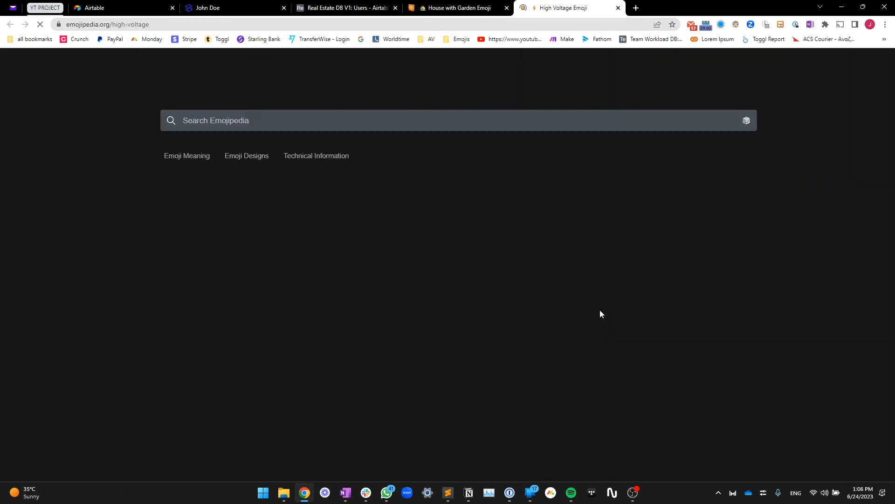
{"action": "left_click", "coordinate": [215, 226]}
{"action": "left_click", "coordinate": [252, 6]}
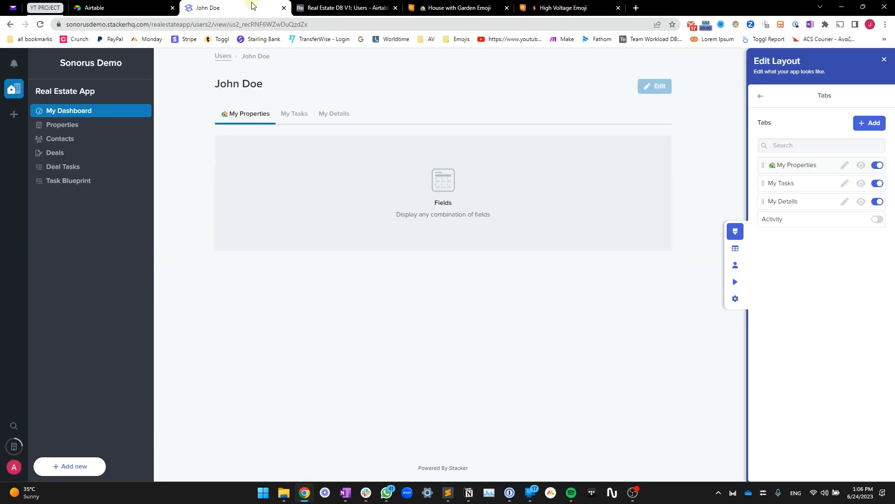
Rename the My Tasks tab with the White Heavy Check Mark emoji copied from Emojipedia in front of its name.
{"action": "left_click", "coordinate": [844, 184]}
{"action": "left_click", "coordinate": [584, 5]}
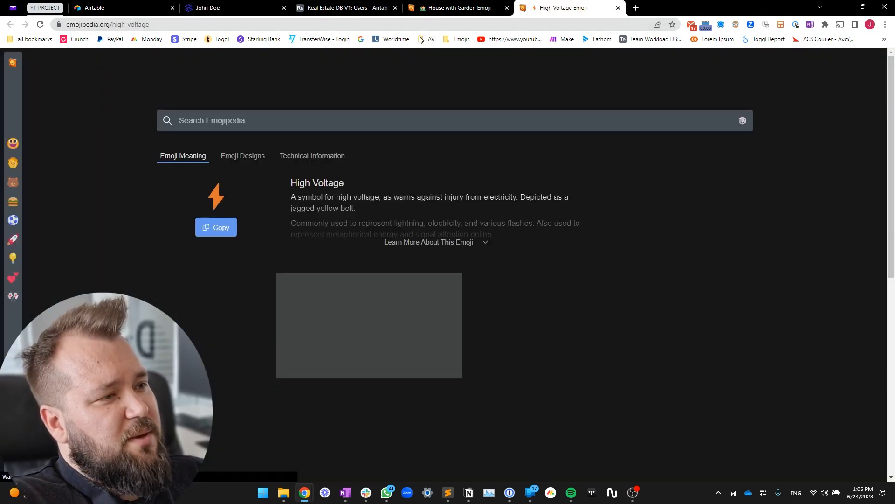
{"action": "left_click", "coordinate": [459, 39]}
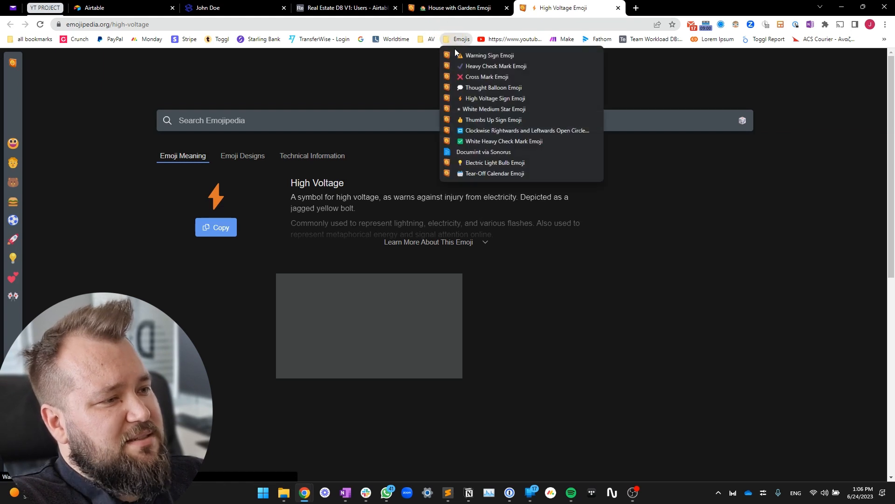
{"action": "left_click", "coordinate": [482, 141]}
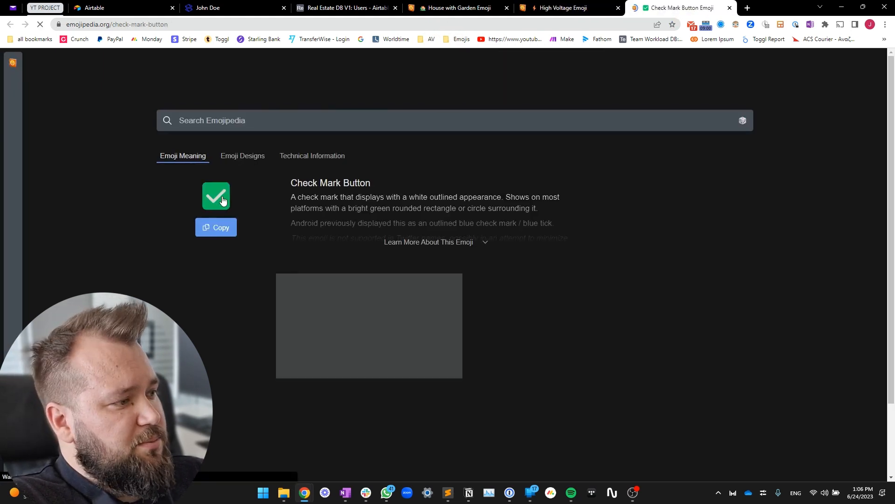
{"action": "left_click", "coordinate": [217, 228]}
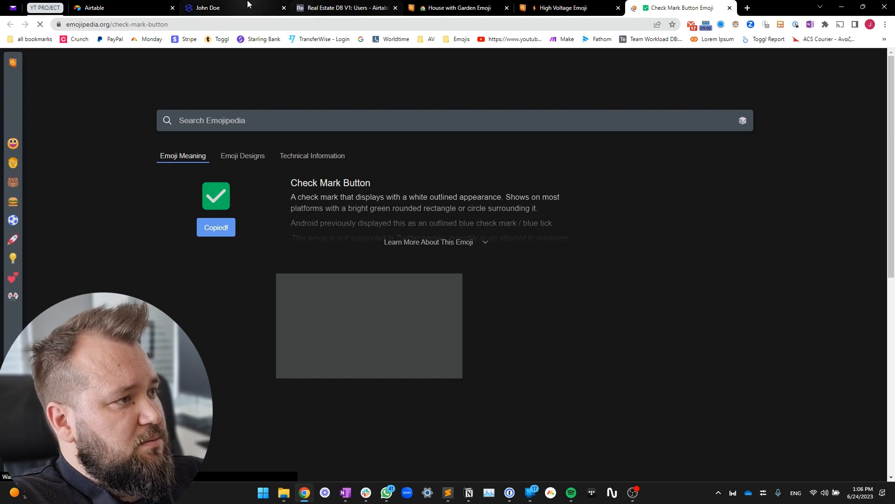
{"action": "left_click", "coordinate": [247, 7]}
{"action": "key", "text": "ctrl+v"}
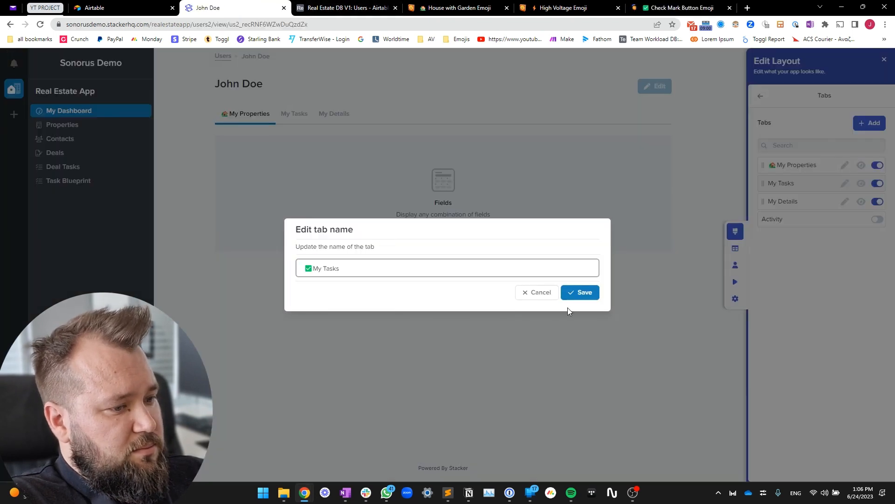
{"action": "left_click", "coordinate": [580, 293]}
Switch to Emojipedia and search for a "cog" emoji.
{"action": "left_click", "coordinate": [713, 7]}
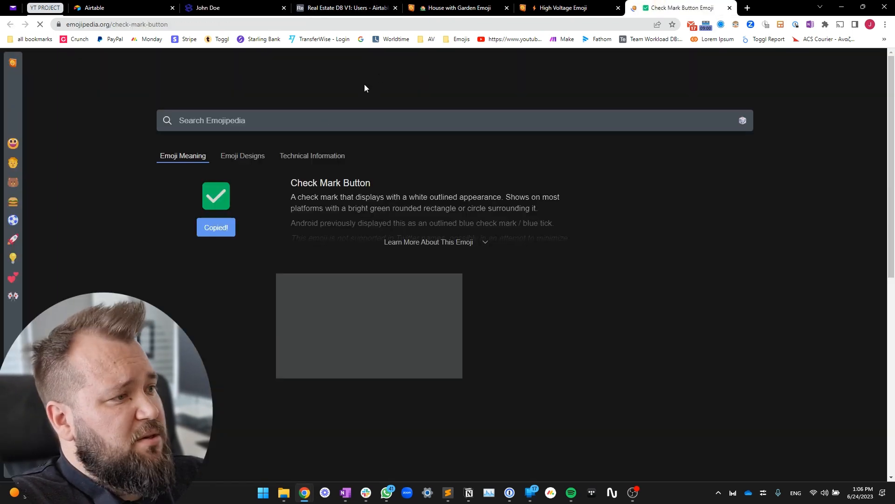
{"action": "left_click", "coordinate": [324, 117]}
{"action": "type", "text": "cog"}
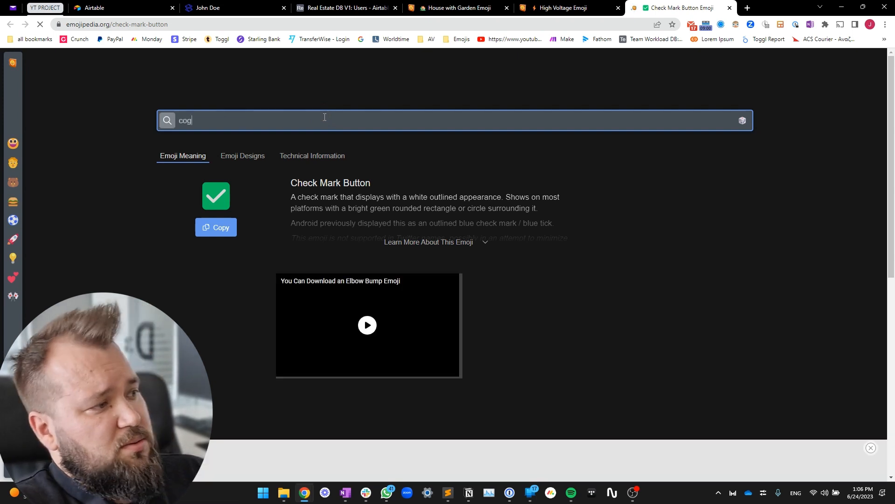
{"action": "key", "text": "Return"}
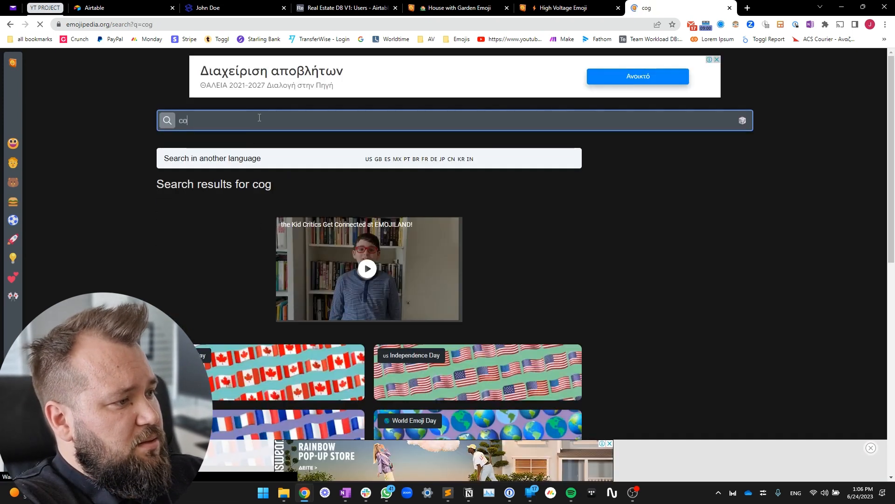
{"action": "scroll", "coordinate": [133, 159], "scroll_direction": "down", "scroll_amount": 4}
{"action": "scroll", "coordinate": [134, 162], "scroll_direction": "down", "scroll_amount": 5}
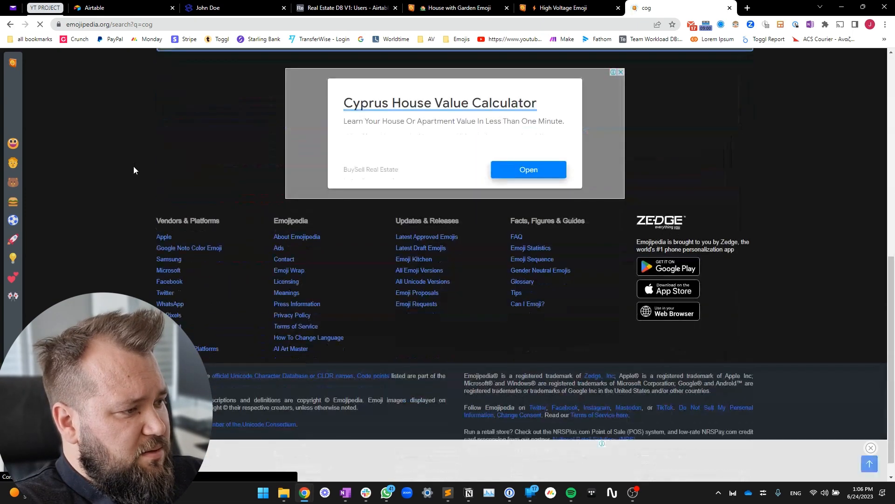
{"action": "scroll", "coordinate": [134, 170], "scroll_direction": "up", "scroll_amount": 10}
Search Emojipedia for "settings" and copy the Gear emoji from the results.
{"action": "triple_click", "coordinate": [214, 123]}
{"action": "type", "text": "settings"}
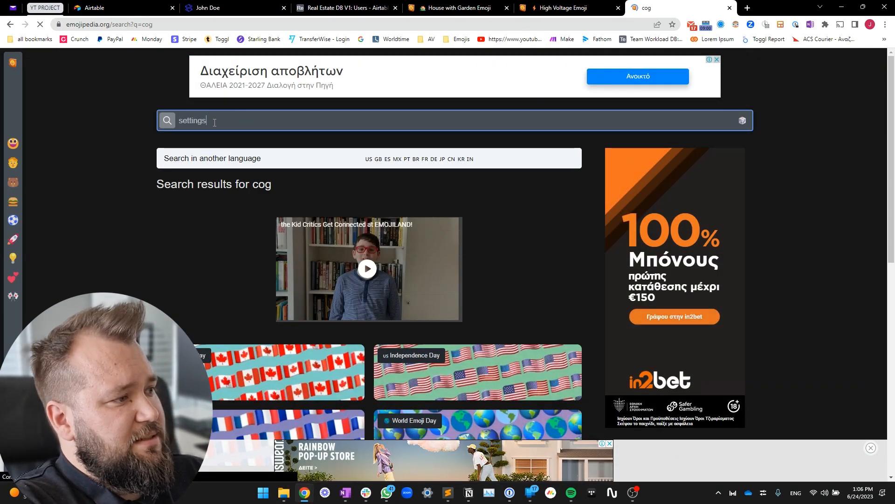
{"action": "key", "text": "Return"}
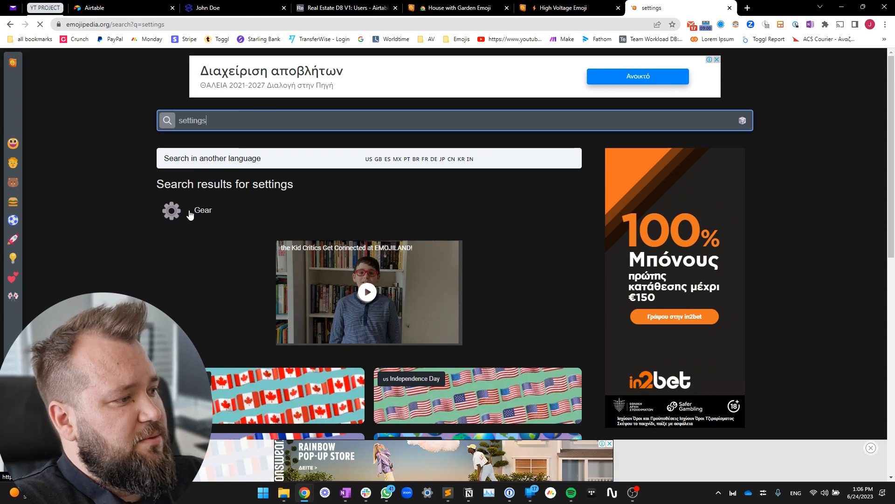
{"action": "left_click", "coordinate": [171, 211]}
Switch back to Stacker and rename the My Details tab with the copied gear emoji in front of its name.
{"action": "left_click", "coordinate": [242, 7]}
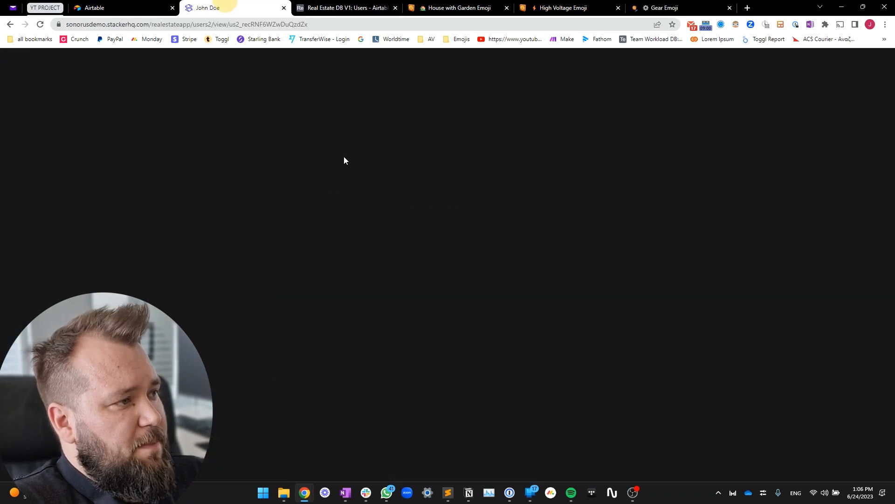
{"action": "left_click", "coordinate": [846, 203]}
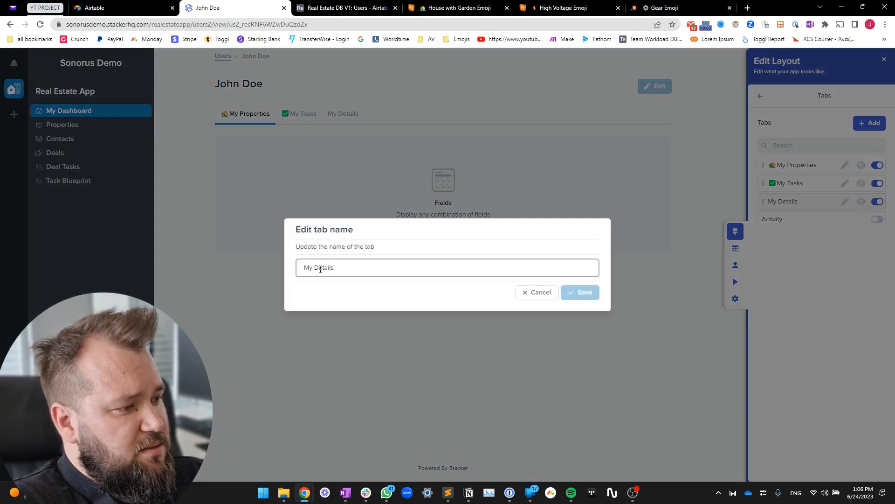
{"action": "left_click", "coordinate": [305, 267]}
{"action": "key", "text": "ctrl+v"}
{"action": "left_click", "coordinate": [582, 294]}
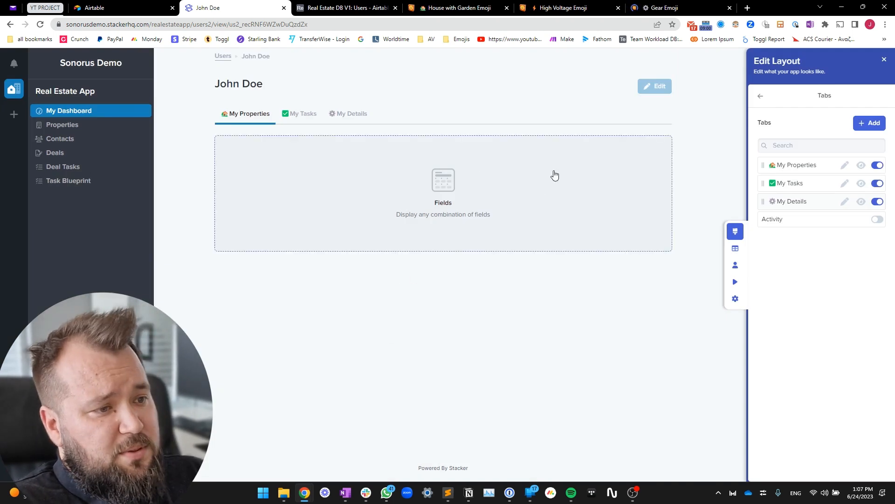
Replace the Fields block on the My Properties tab with a related record list that includes all records from Properties.
{"action": "left_click", "coordinate": [328, 164]}
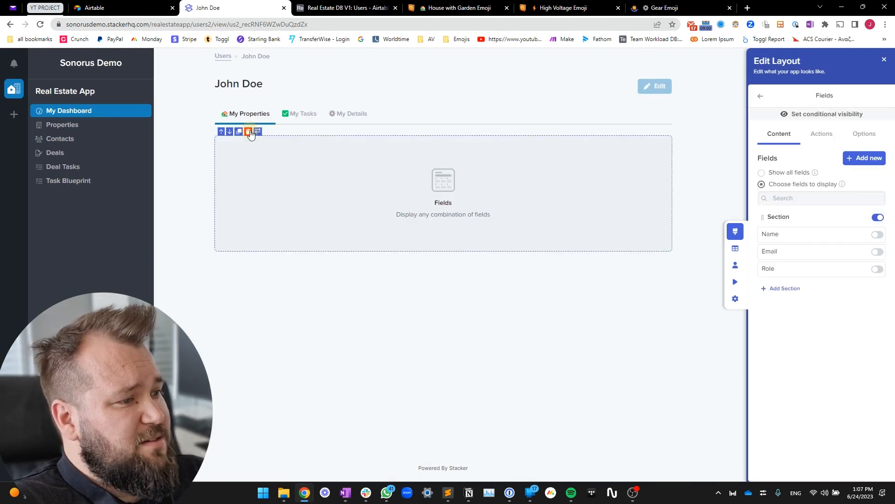
{"action": "left_click", "coordinate": [249, 132]}
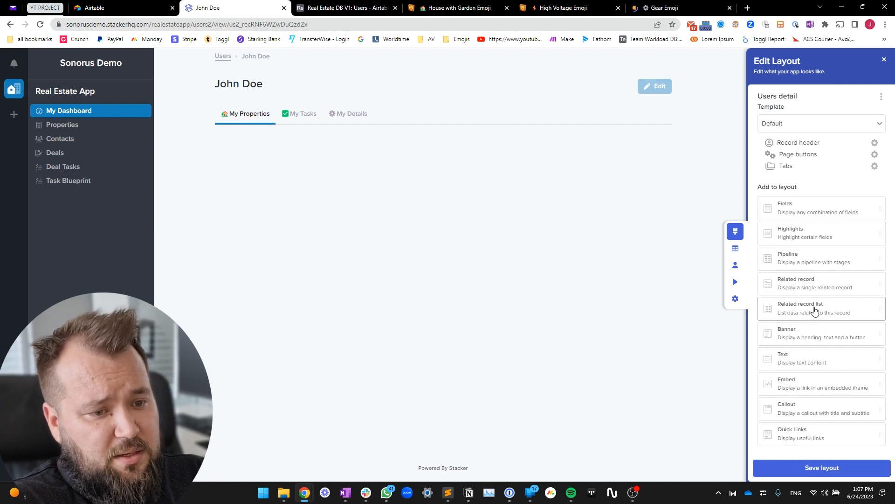
{"action": "left_click_drag", "start_coordinate": [815, 311], "coordinate": [387, 149]}
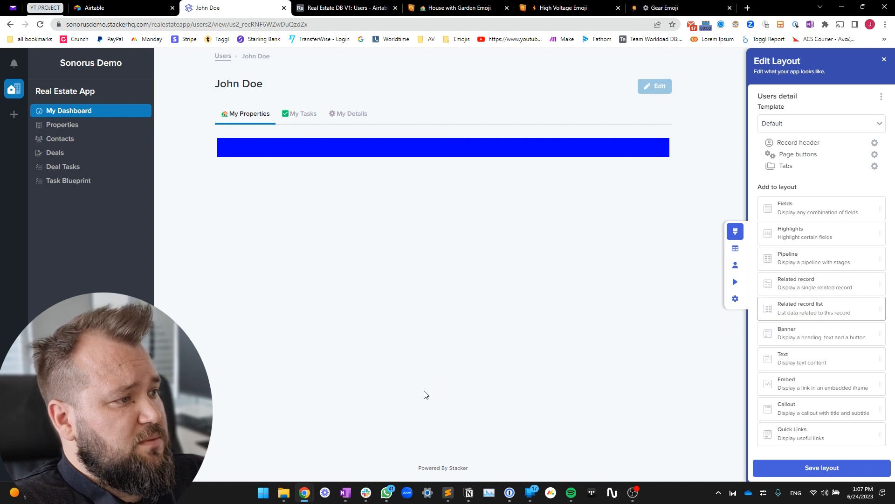
{"action": "left_click", "coordinate": [819, 157]}
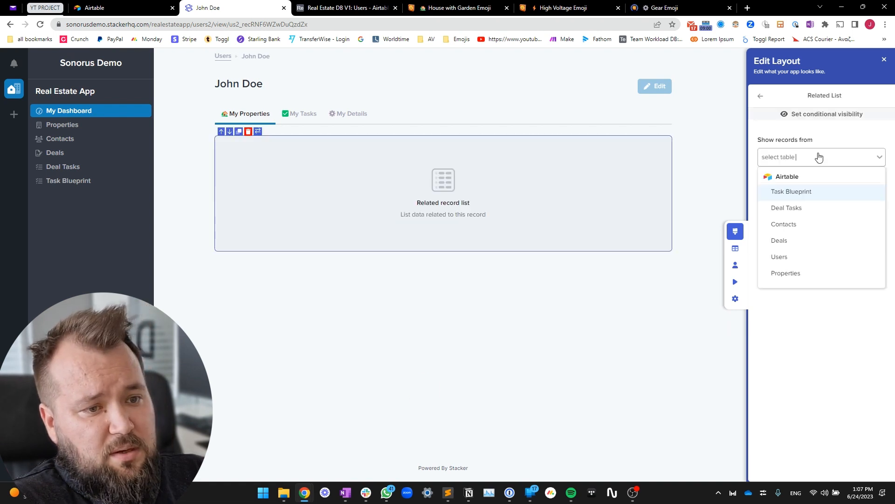
{"action": "left_click", "coordinate": [793, 273]}
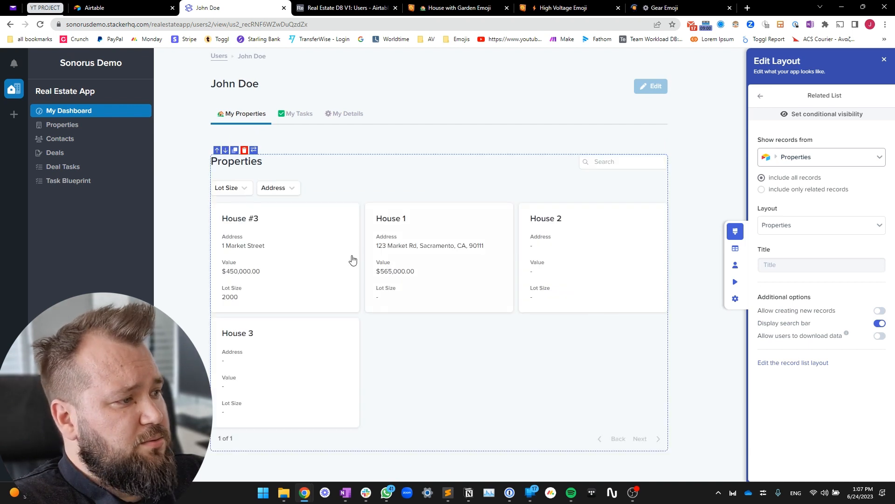
{"action": "left_click", "coordinate": [806, 191]}
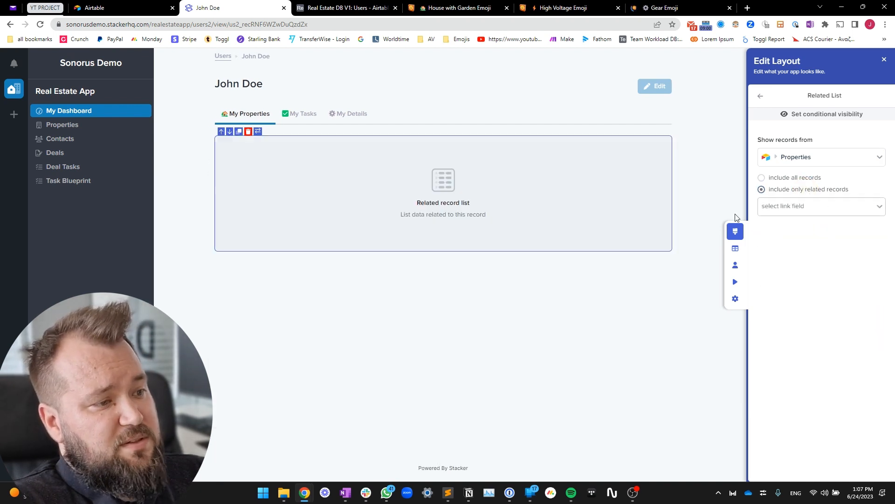
{"action": "left_click", "coordinate": [762, 178]}
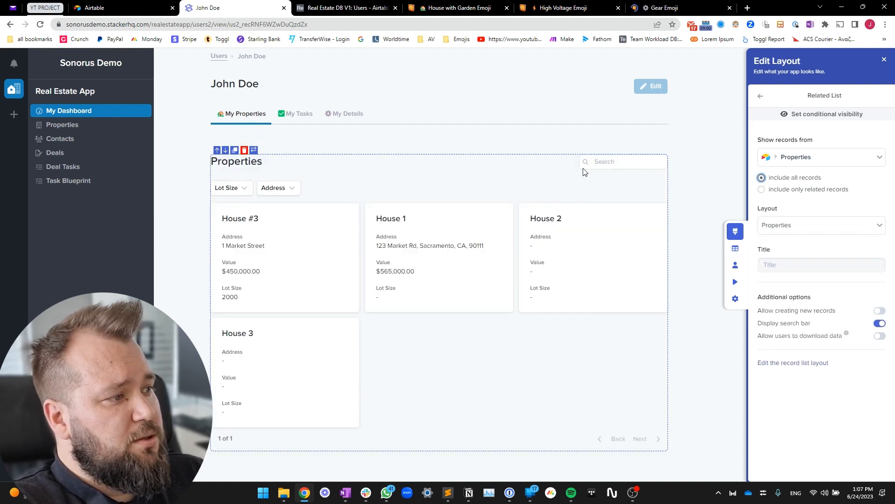
Add a related record list to the My Tasks tab that shows records from the Deal Tasks table.
{"action": "left_click", "coordinate": [298, 120]}
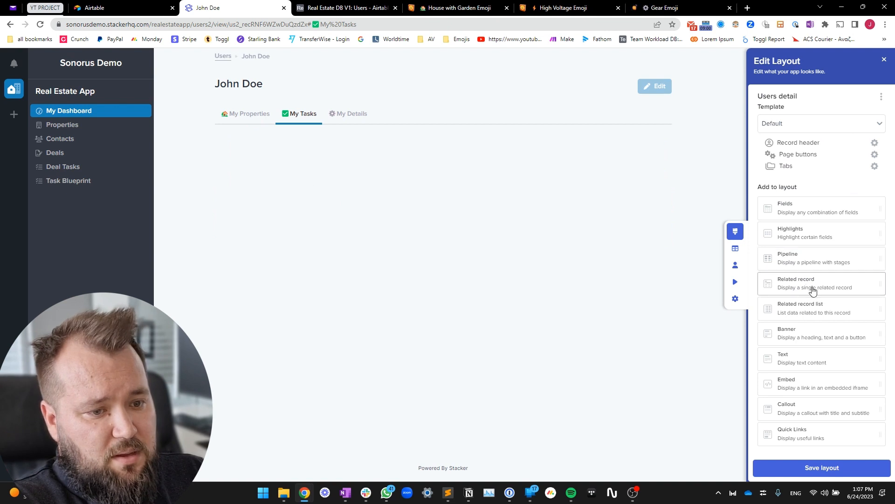
{"action": "left_click_drag", "start_coordinate": [811, 309], "coordinate": [384, 153]}
{"action": "left_click", "coordinate": [820, 157]}
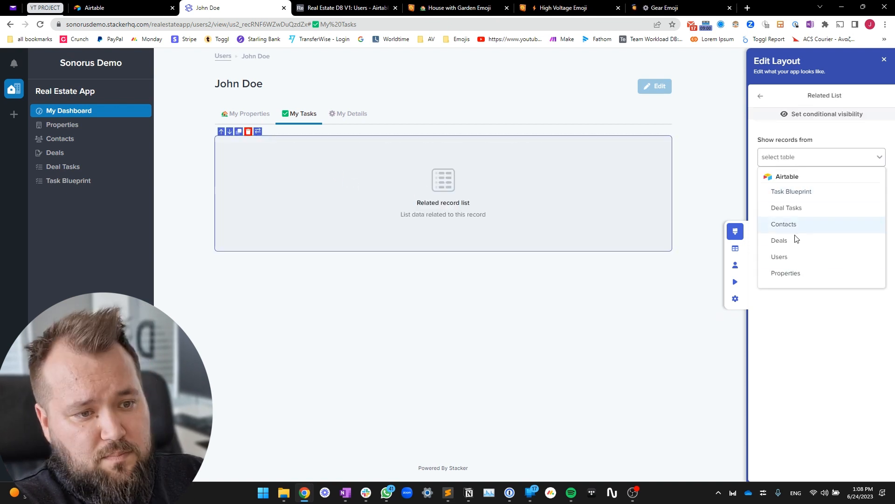
{"action": "left_click", "coordinate": [791, 208]}
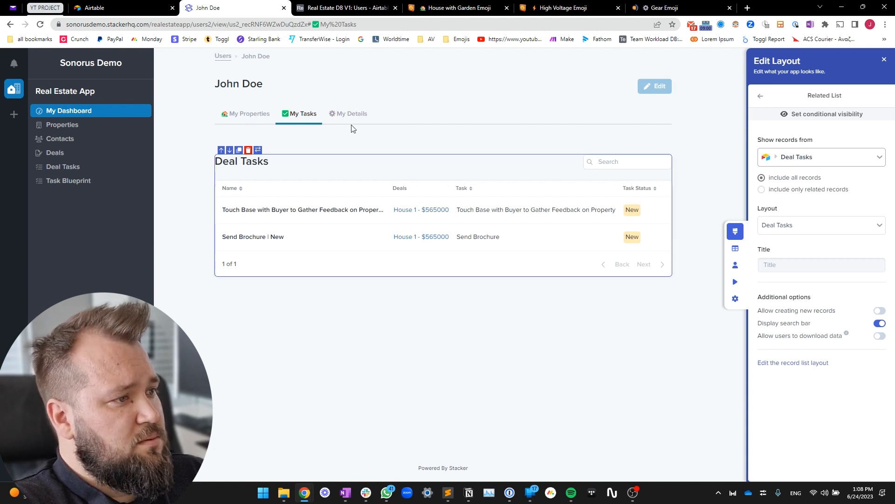
Try a Success-style callout with a welcome title above the Properties list on the My Properties tab, and delete it.
{"action": "left_click", "coordinate": [364, 115]}
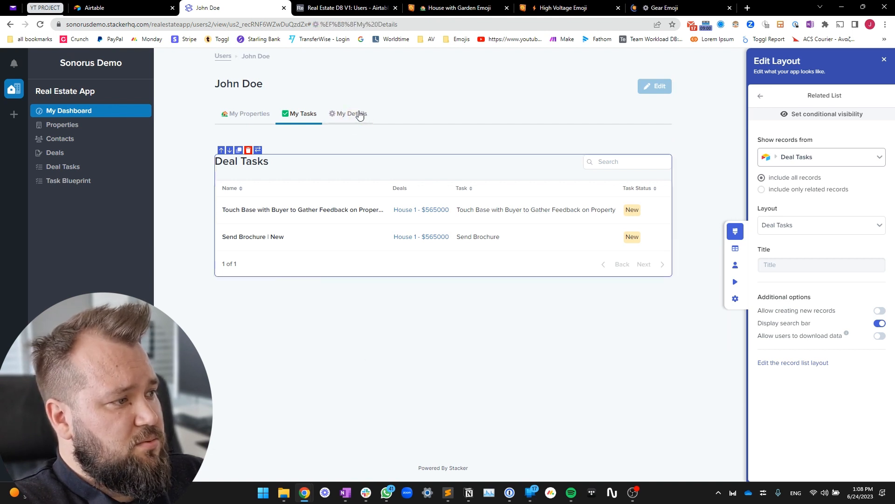
{"action": "left_click", "coordinate": [240, 115]}
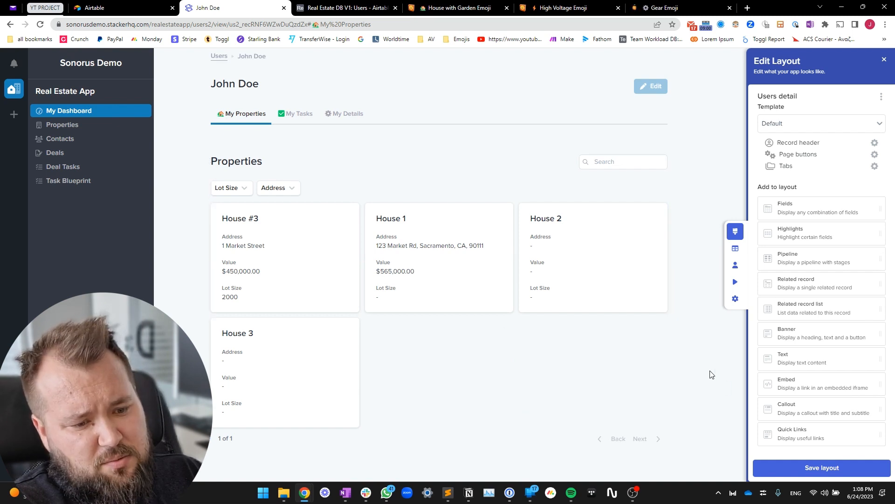
{"action": "left_click_drag", "start_coordinate": [796, 410], "coordinate": [425, 136]}
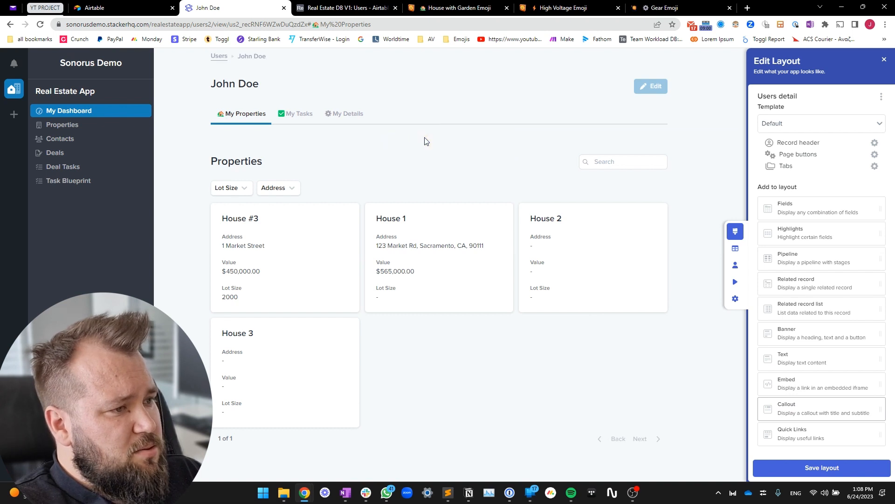
{"action": "left_click_drag", "start_coordinate": [802, 406], "coordinate": [464, 157]}
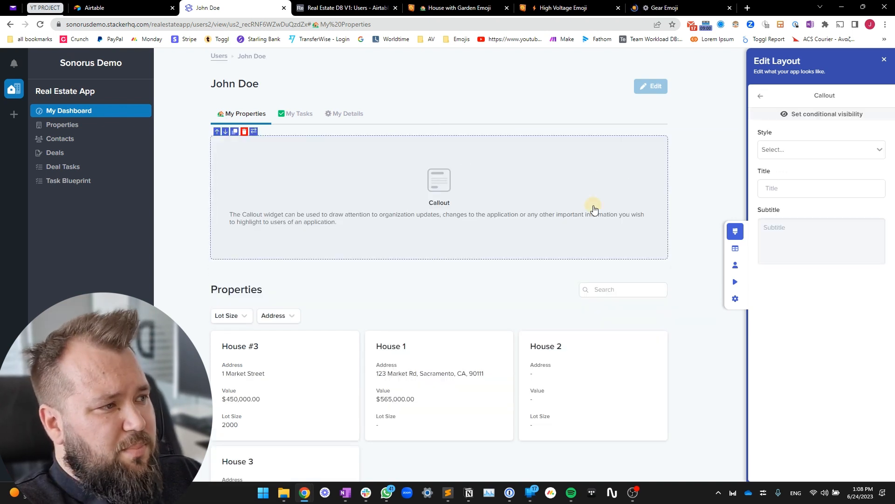
{"action": "left_click", "coordinate": [793, 150]}
{"action": "left_click", "coordinate": [786, 200]}
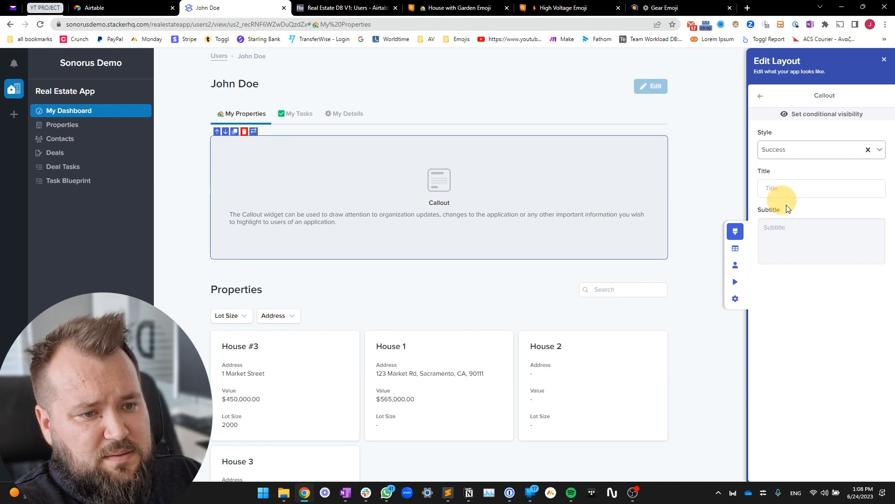
{"action": "left_click", "coordinate": [788, 191]}
{"action": "type", "text": "Welcom"}
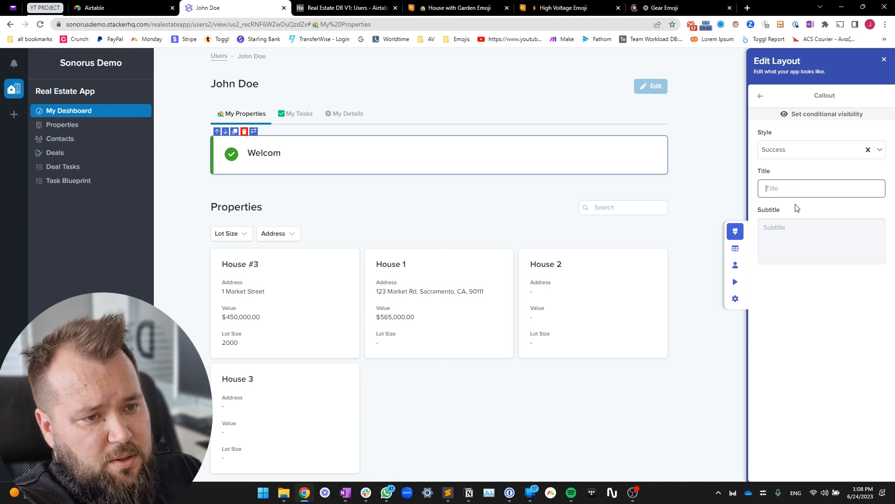
{"action": "type", "text": "You"}
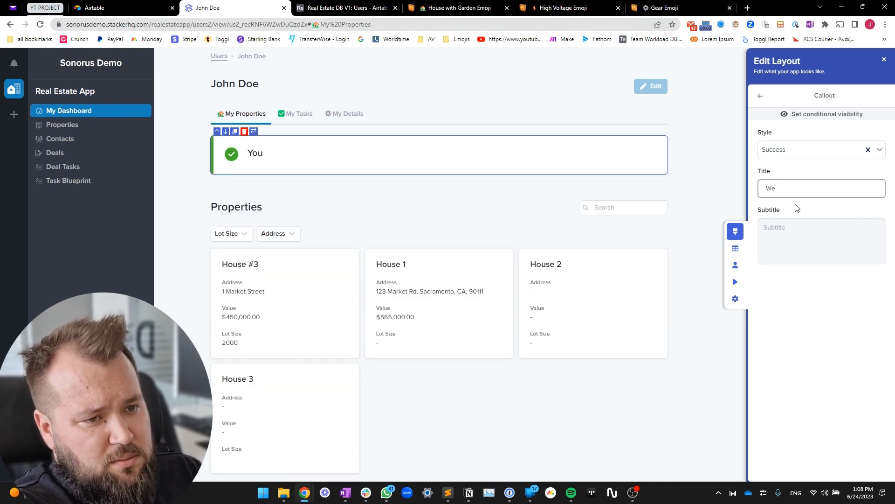
{"action": "left_click", "coordinate": [244, 132]}
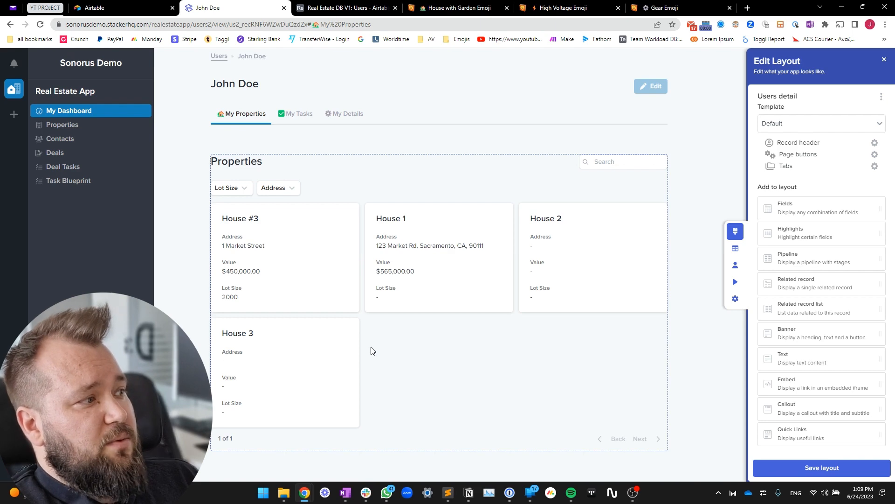
Switch to the Airtable base and start a new field named "Assigned Agent:" beside the Name field in the Properties table.
{"action": "left_click", "coordinate": [367, 9]}
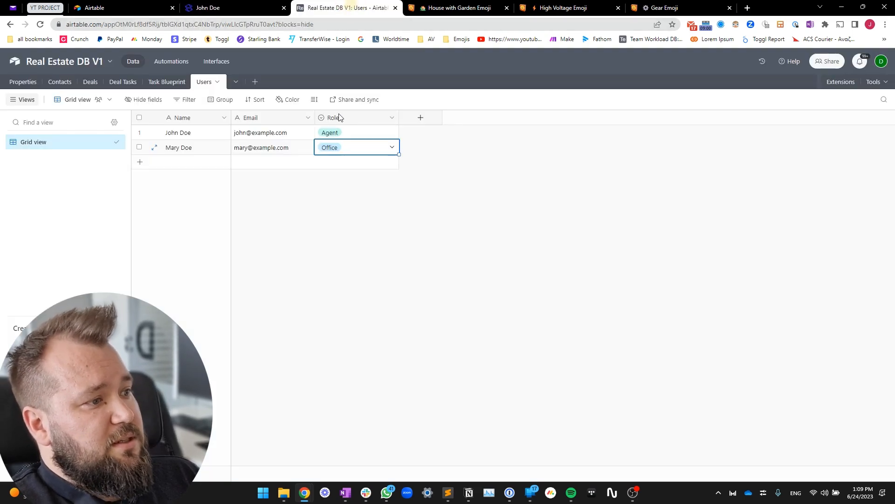
{"action": "left_click", "coordinate": [250, 8]}
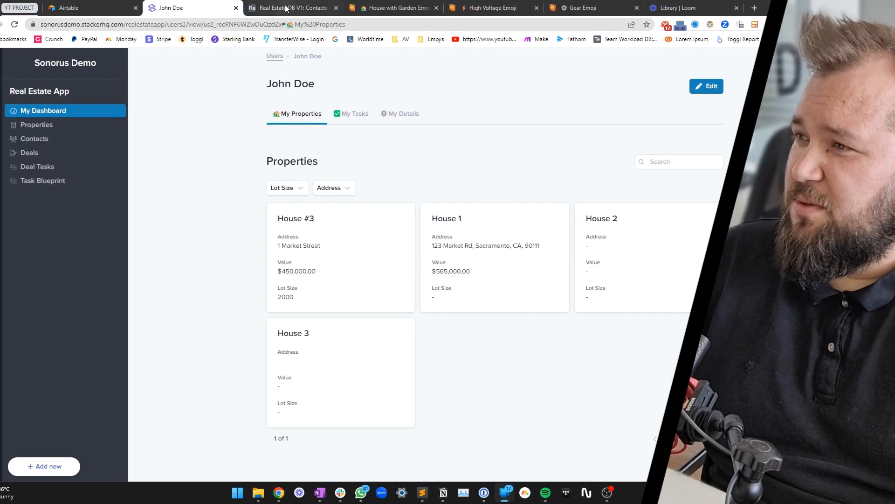
{"action": "left_click", "coordinate": [287, 9]}
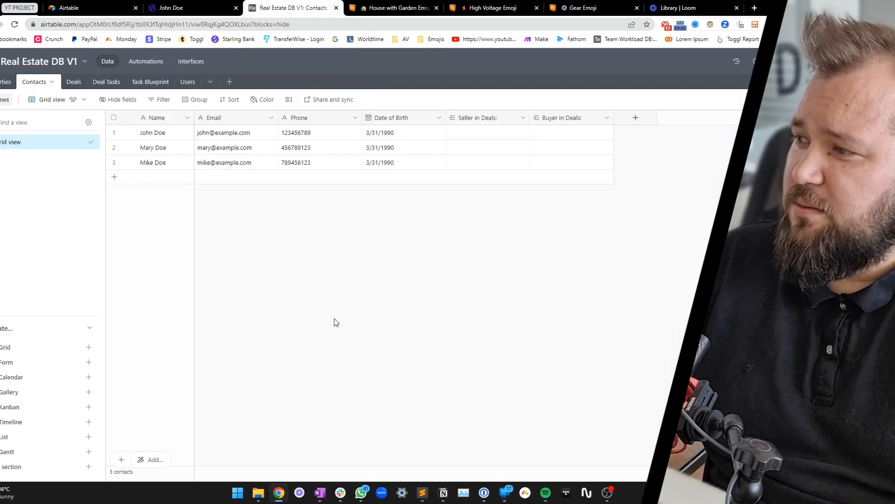
{"action": "left_click", "coordinate": [2, 83]}
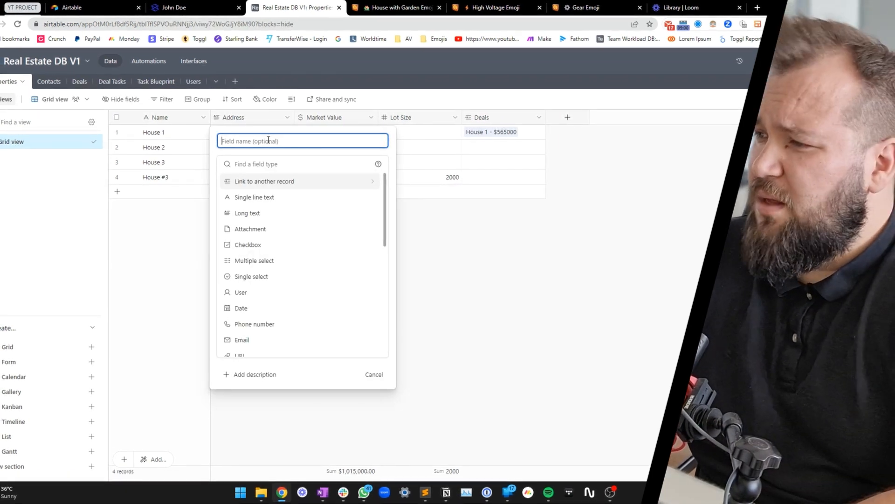
{"action": "type", "text": "A"}
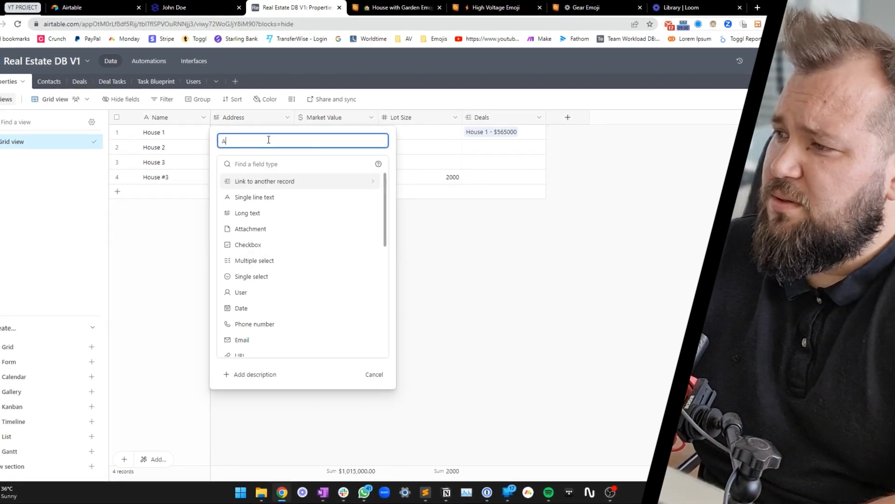
{"action": "type", "text": "ssi"}
{"action": "type", "text": "gned Agen"}
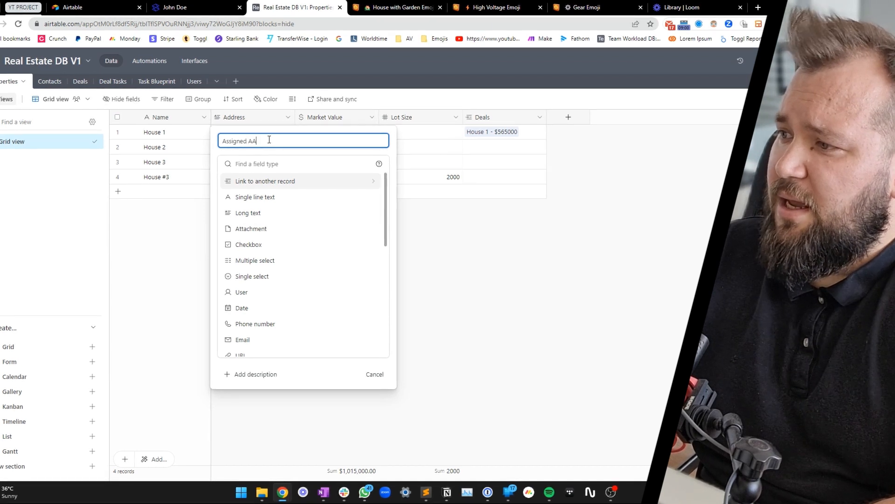
{"action": "type", "text": "t:"}
{"action": "key", "text": "Tab"}
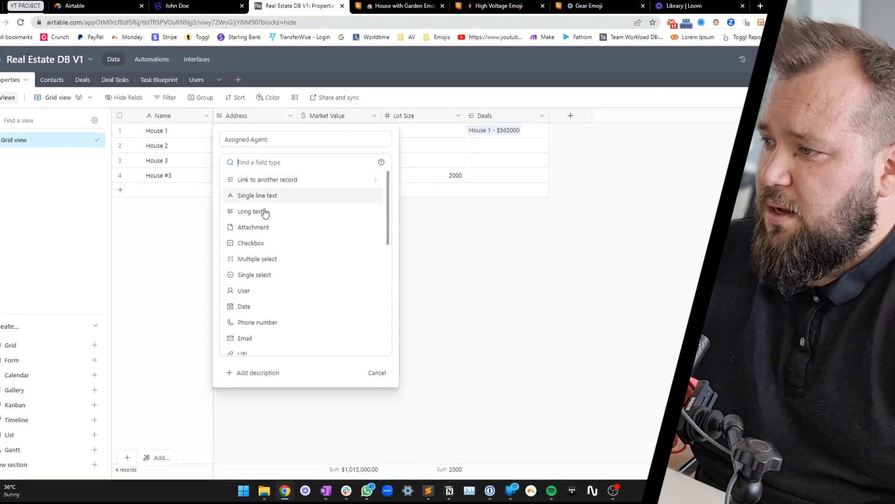
Make the new field a link to the Users table with multiple-record linking turned off, and create it.
{"action": "left_click", "coordinate": [289, 179]}
{"action": "left_click", "coordinate": [273, 259]}
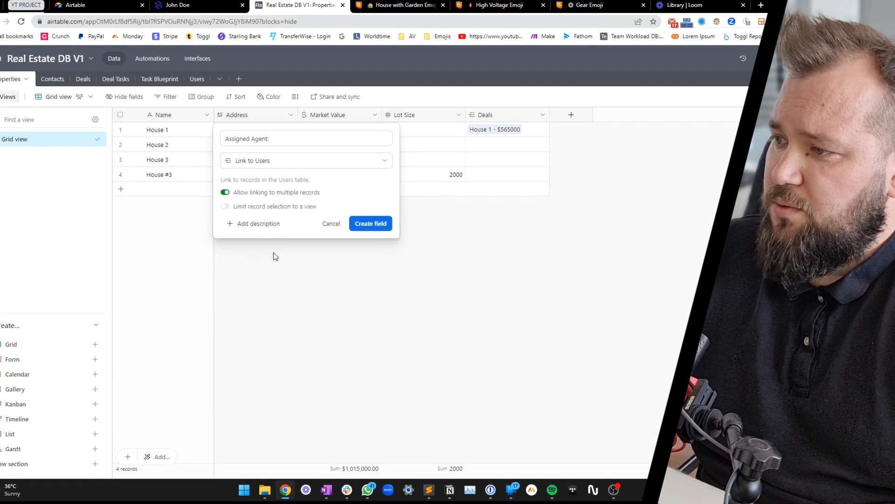
{"action": "left_click", "coordinate": [286, 192]}
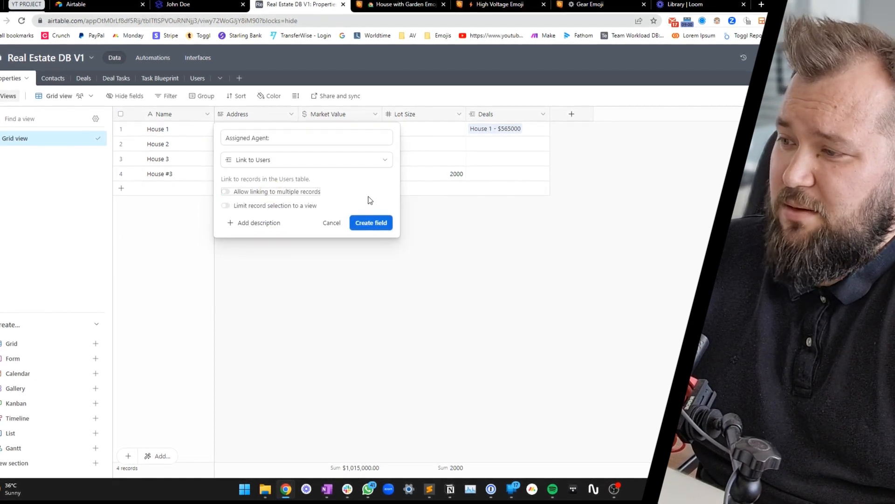
{"action": "left_click", "coordinate": [372, 223]}
Link the user with the Agent role as the assigned agent of House 1.
{"action": "left_click", "coordinate": [223, 128]}
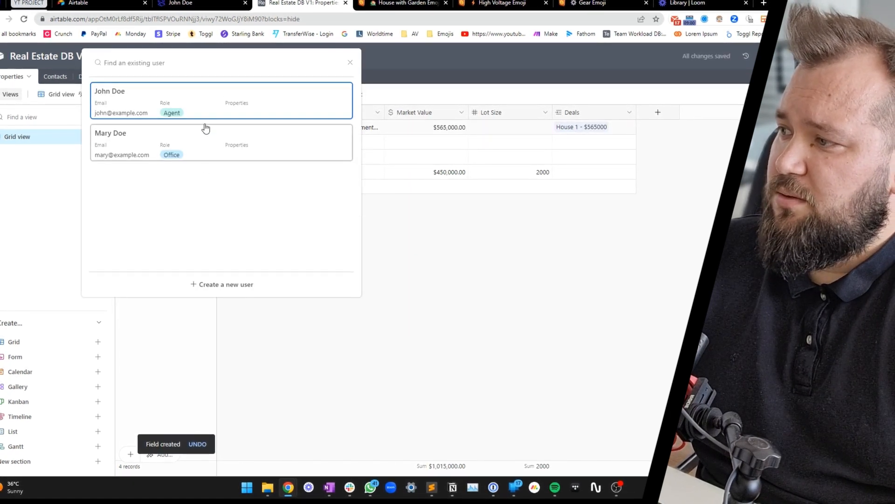
{"action": "left_click", "coordinate": [140, 96]}
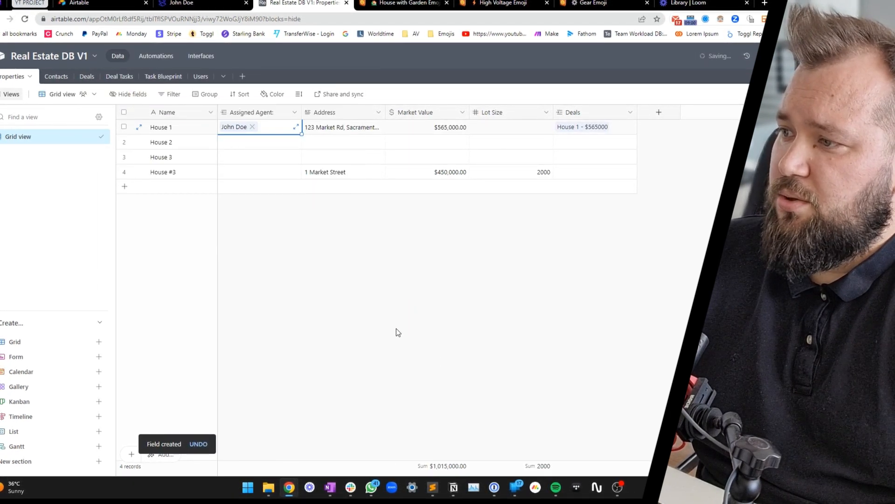
{"action": "left_click", "coordinate": [363, 332]}
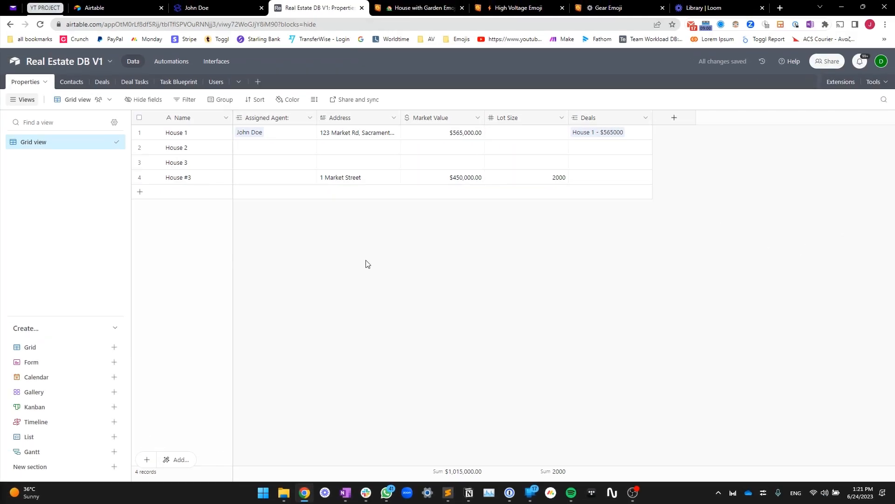
Switch back to Stacker and sync the Airtable schema from the data management view.
{"action": "left_click", "coordinate": [203, 1]}
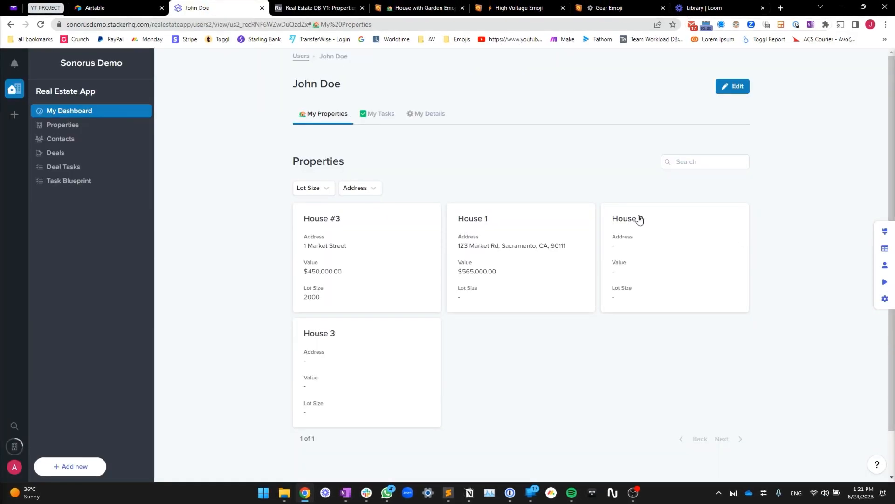
{"action": "left_click", "coordinate": [886, 250]}
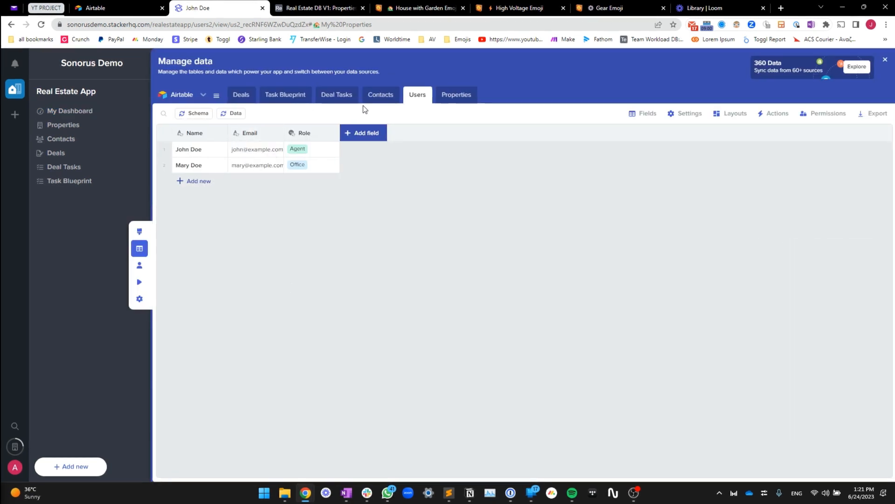
{"action": "left_click", "coordinate": [195, 115]}
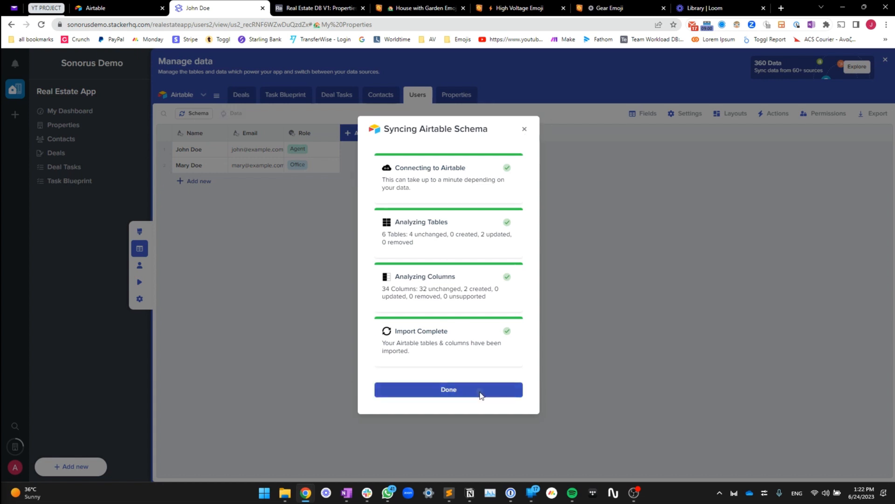
{"action": "left_click", "coordinate": [480, 390]}
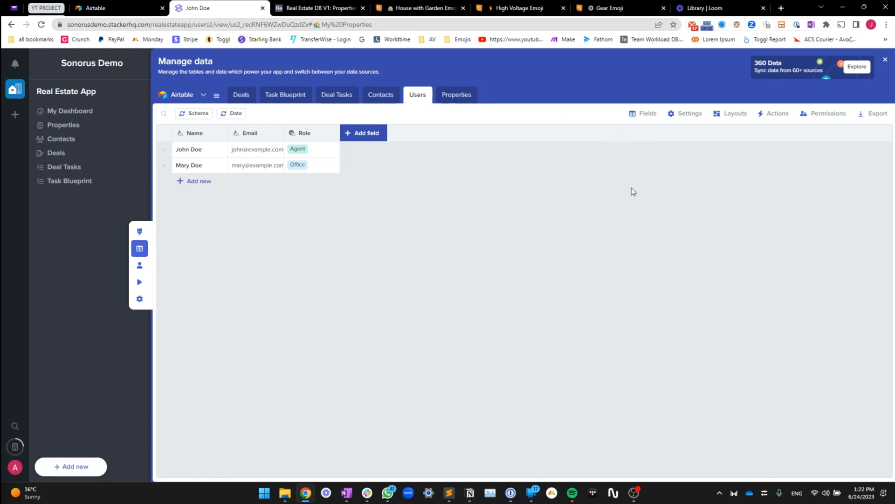
Enable the Properties link field on the Users table.
{"action": "left_click", "coordinate": [642, 117]}
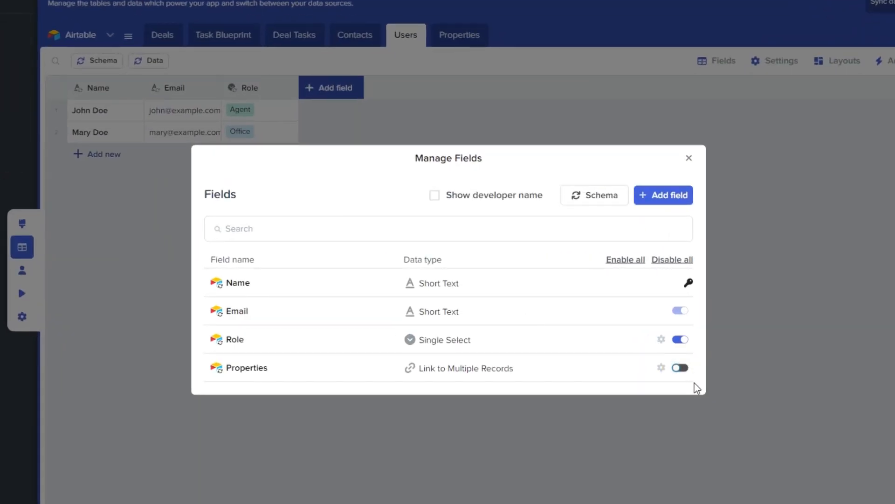
{"action": "left_click", "coordinate": [681, 368]}
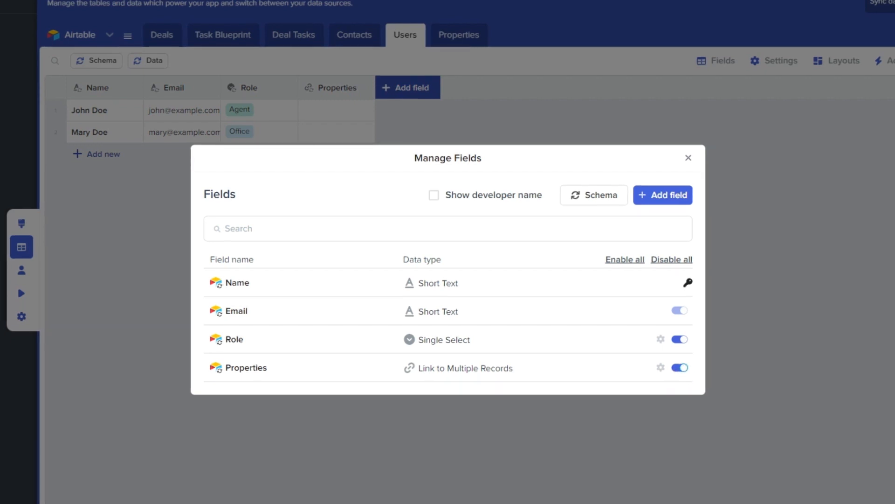
{"action": "left_click", "coordinate": [687, 158]}
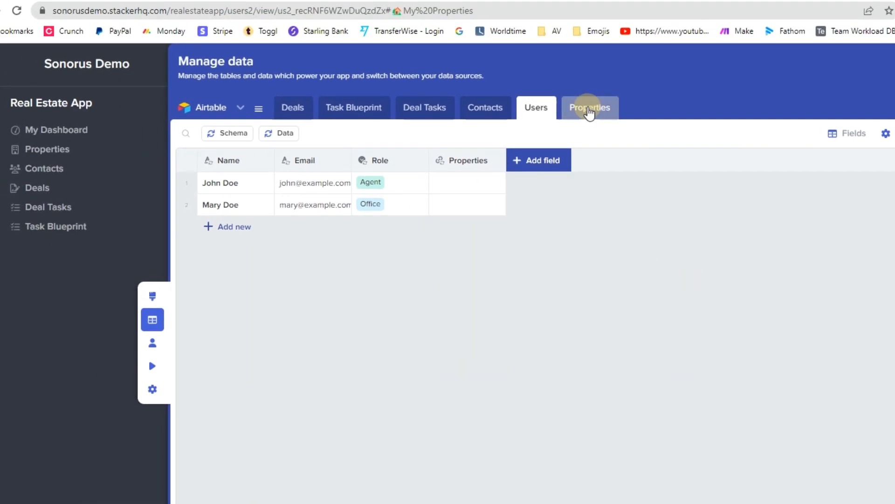
Enable the "Assigned Agent:" link field on the Properties table.
{"action": "left_click", "coordinate": [464, 42]}
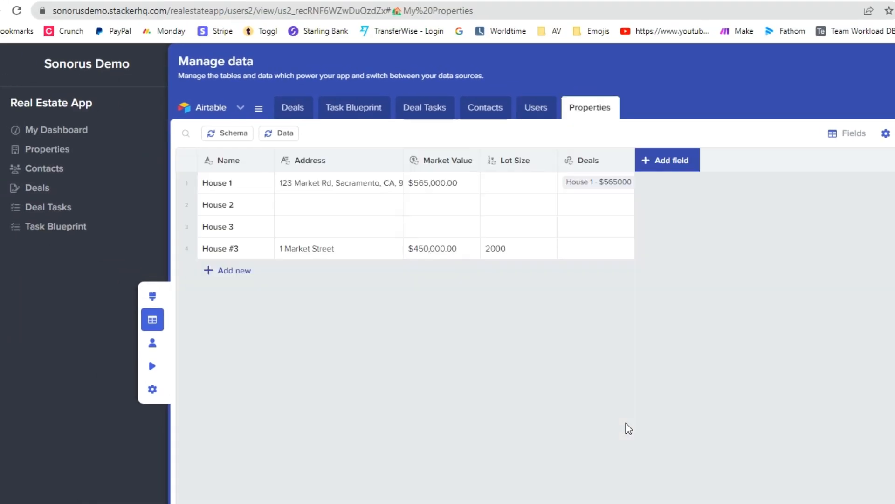
{"action": "left_click", "coordinate": [852, 136]}
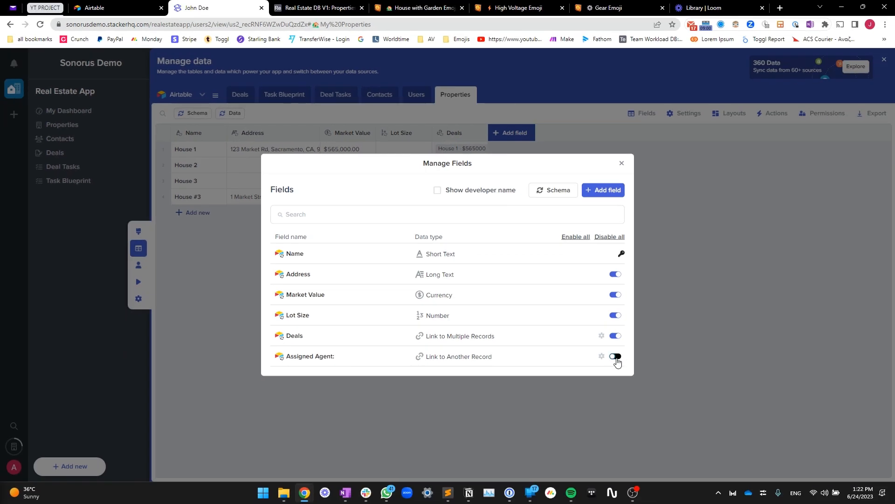
{"action": "left_click", "coordinate": [617, 357]}
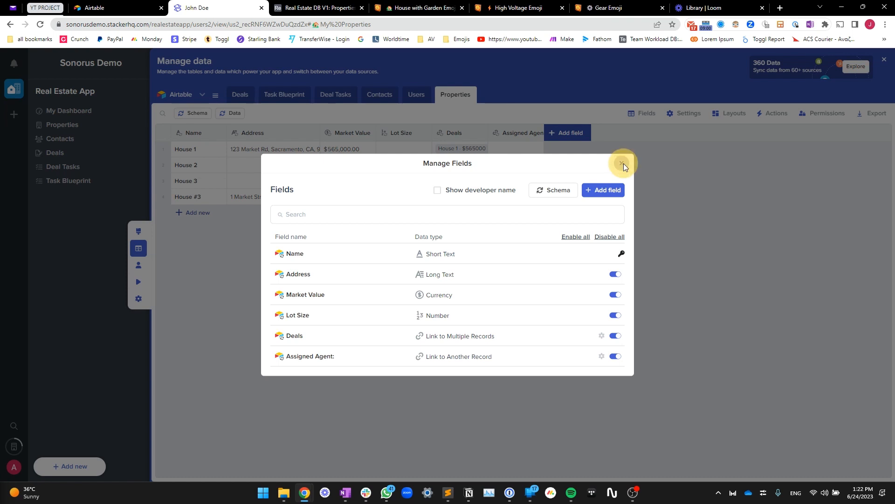
{"action": "left_click", "coordinate": [622, 163]}
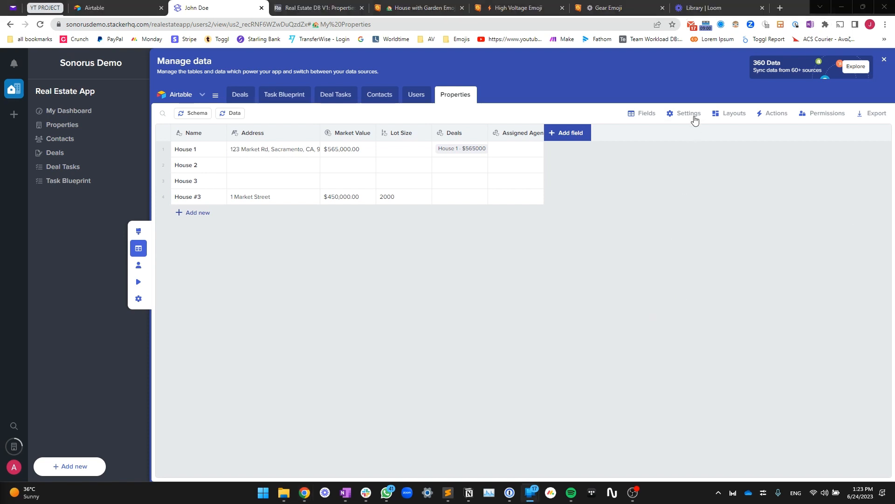
Open the Properties table's existing permission for editing and rename it "Properties permissions - Agent".
{"action": "left_click", "coordinate": [836, 113]}
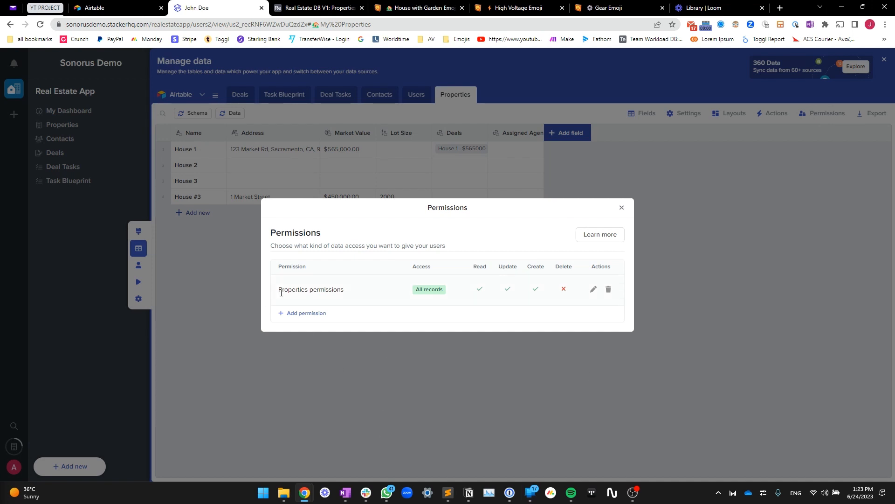
{"action": "left_click_drag", "start_coordinate": [280, 289], "coordinate": [354, 295]}
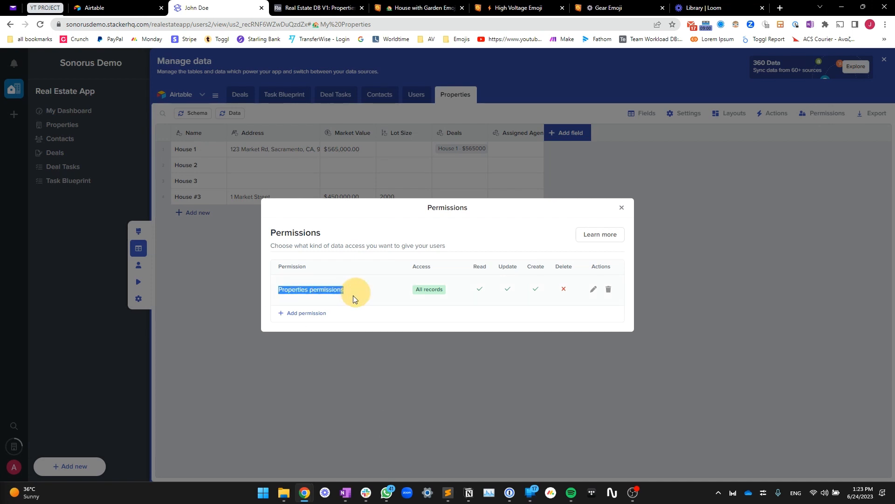
{"action": "left_click", "coordinate": [594, 290]}
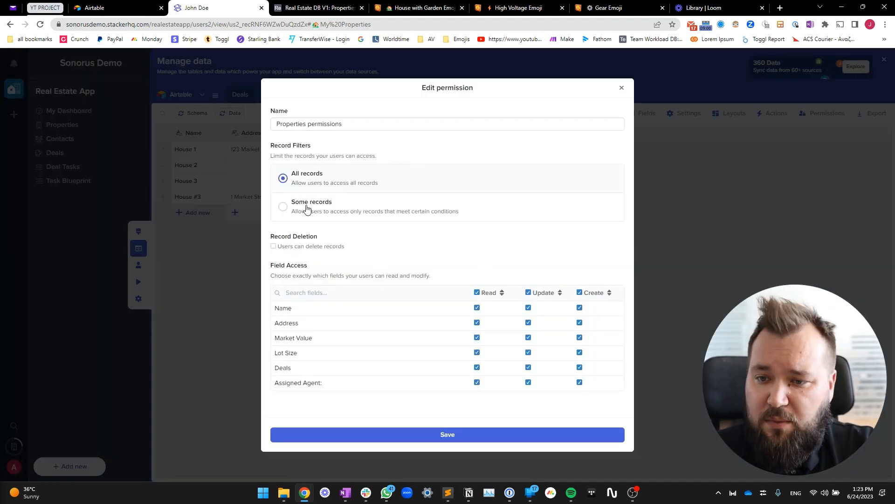
{"action": "left_click", "coordinate": [363, 126]}
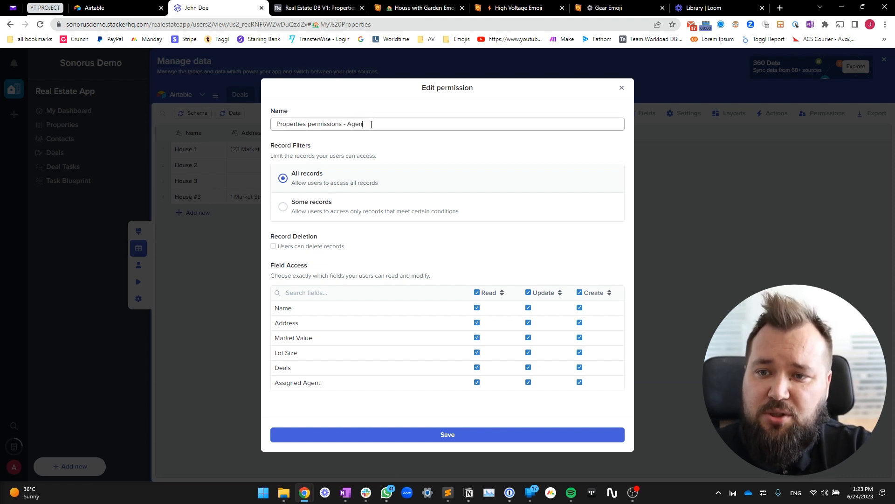
Limit the permission to some records, with an ownership filter matching the record's Assigned Agent to the user's Users Profile, and save it.
{"action": "left_click", "coordinate": [285, 207]}
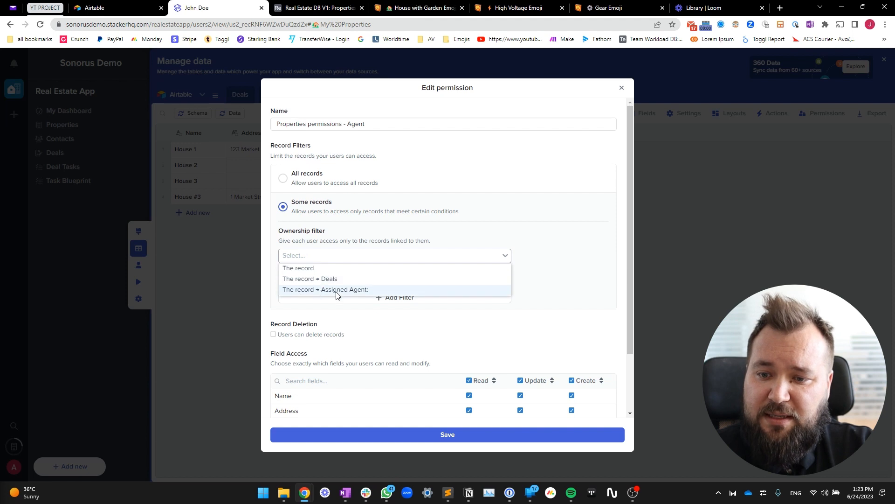
{"action": "left_click", "coordinate": [304, 290]}
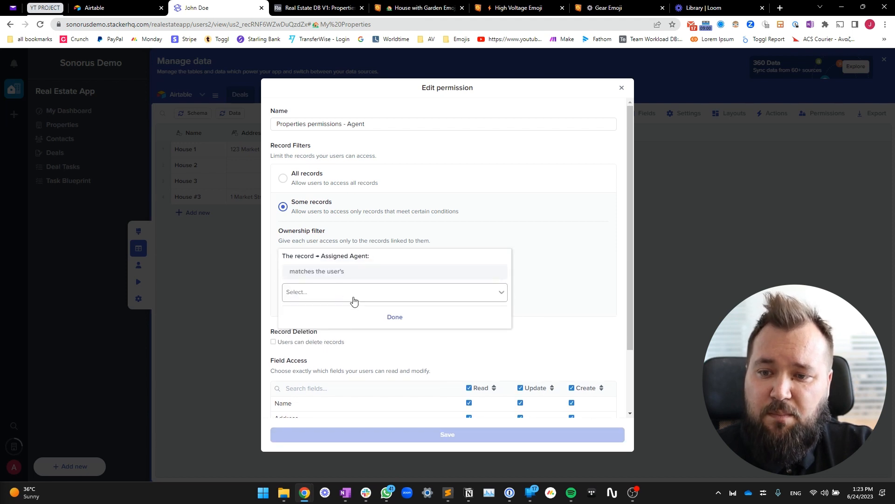
{"action": "left_click", "coordinate": [349, 297]}
{"action": "left_click", "coordinate": [324, 312]}
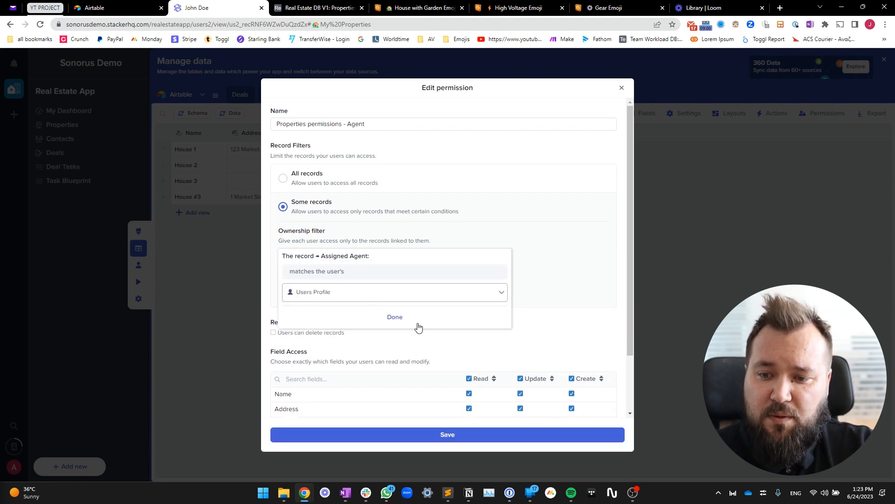
{"action": "left_click", "coordinate": [400, 317]}
{"action": "scroll", "coordinate": [565, 225], "scroll_direction": "down", "scroll_amount": 3}
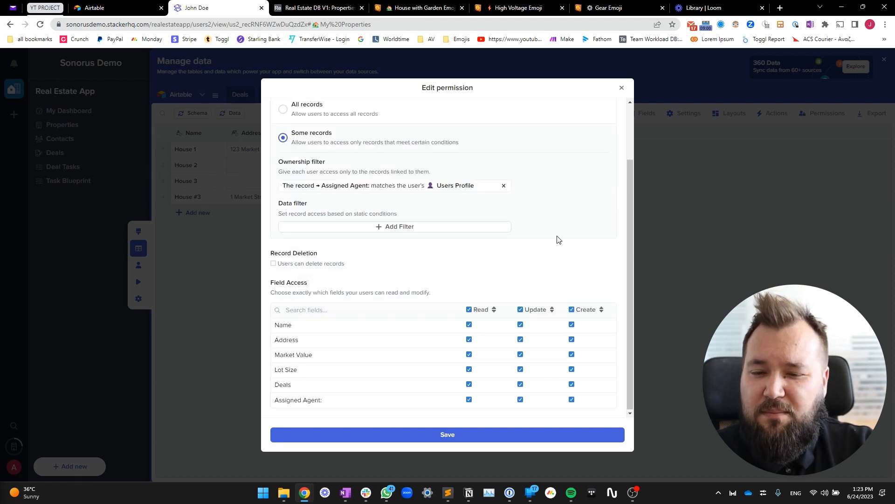
{"action": "left_click", "coordinate": [453, 435]}
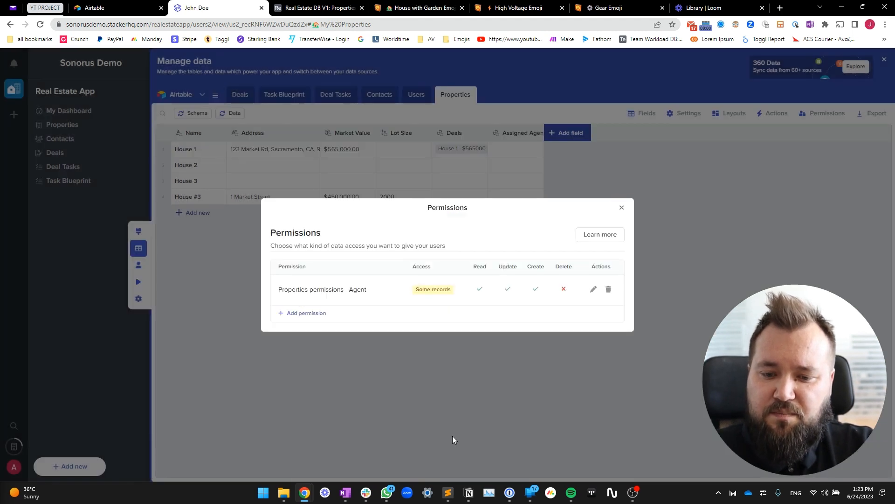
{"action": "left_click", "coordinate": [623, 206]}
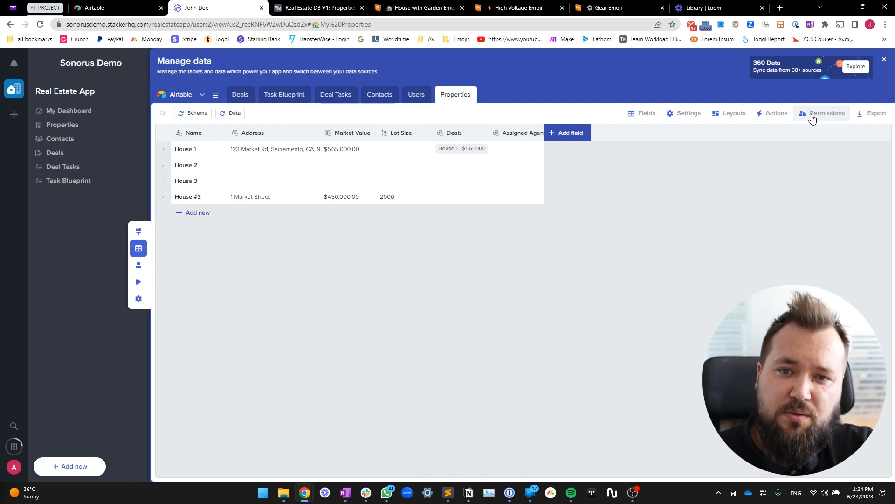
Enable user roles in the app settings.
{"action": "left_click", "coordinate": [138, 300]}
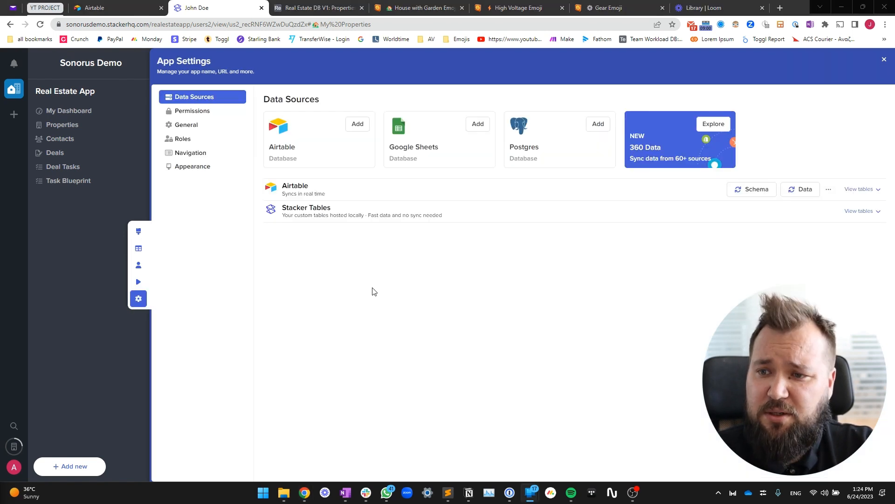
{"action": "left_click", "coordinate": [194, 141]}
{"action": "left_click", "coordinate": [530, 362]}
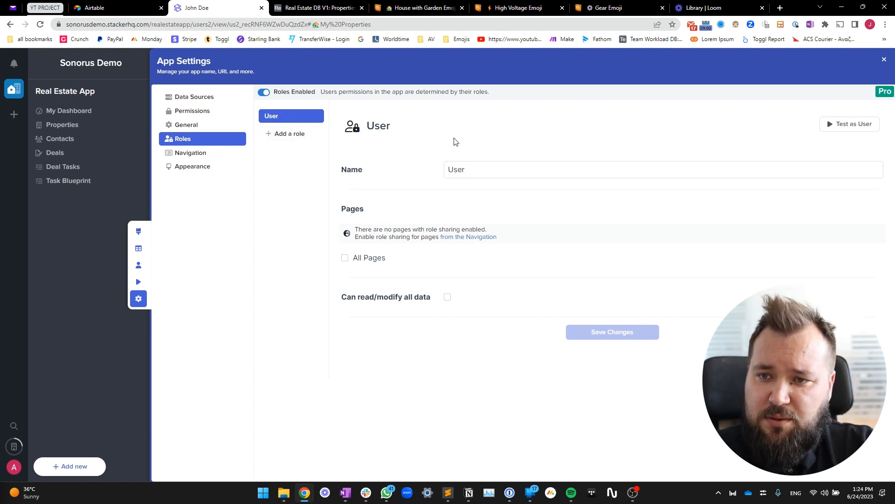
Try to rename the User role as Admin with All Pages and "Can read/modify all data" enabled.
{"action": "double_click", "coordinate": [478, 173]}
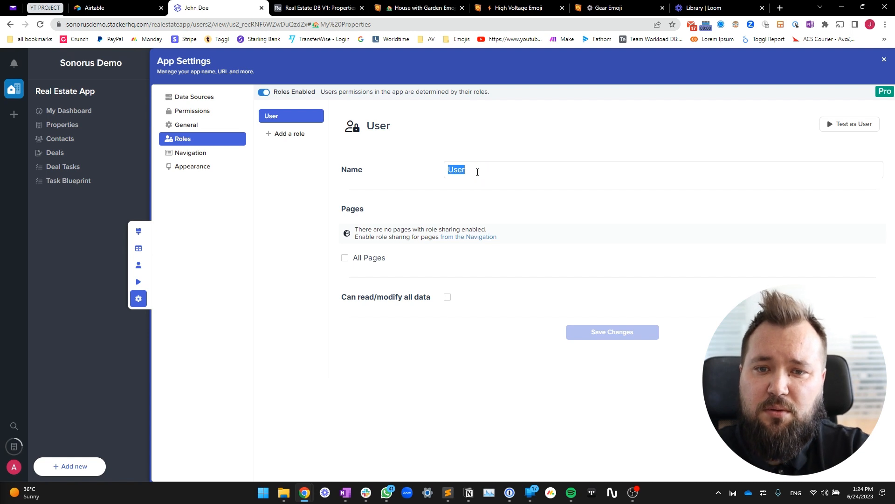
{"action": "type", "text": "Admin"}
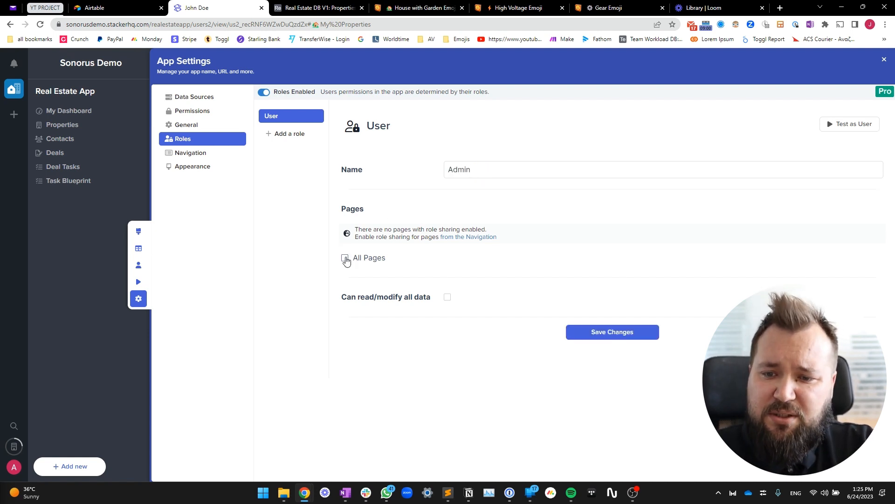
{"action": "left_click", "coordinate": [346, 258]}
{"action": "left_click", "coordinate": [448, 299]}
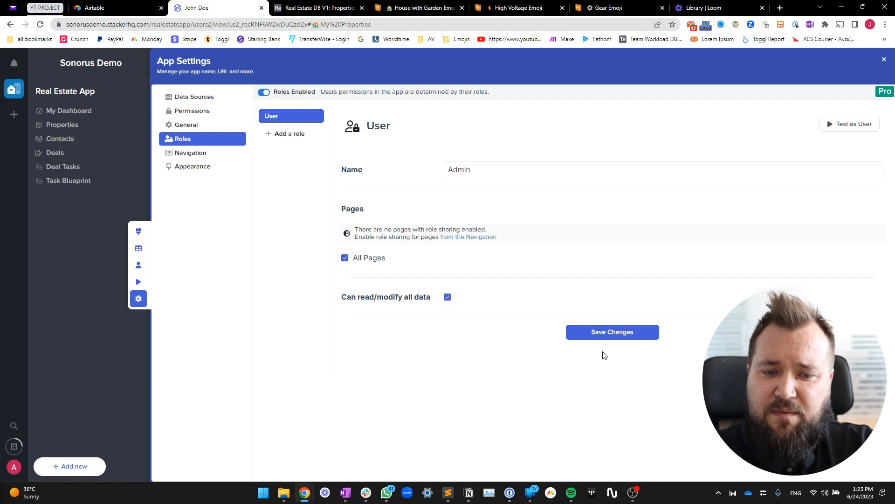
{"action": "left_click", "coordinate": [613, 336]}
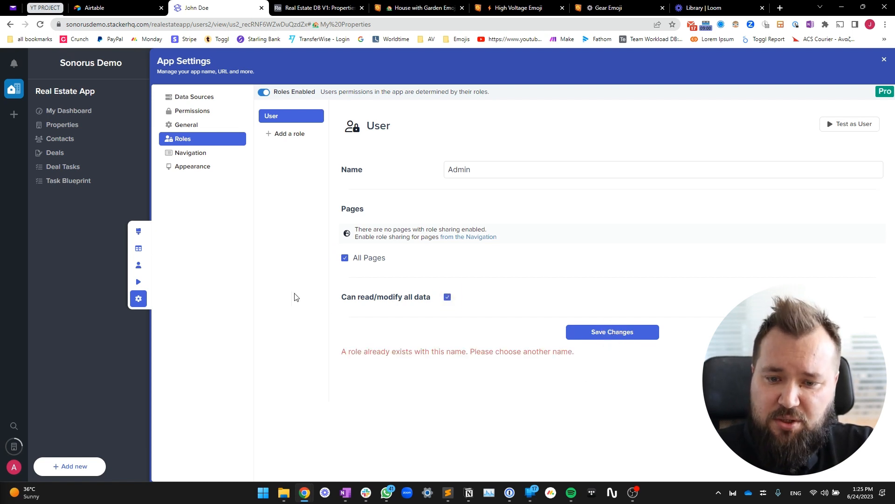
Name the User role Office, turn off "Can read/modify all data" and save the changes.
{"action": "left_click", "coordinate": [500, 169]}
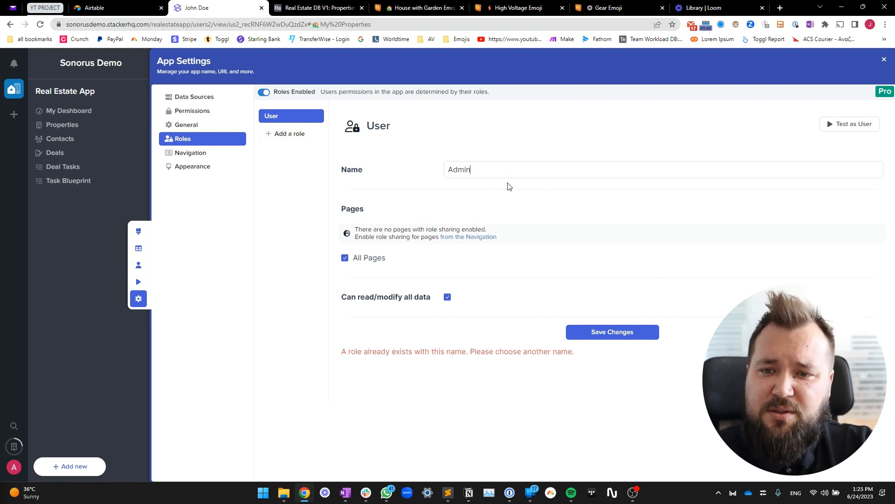
{"action": "double_click", "coordinate": [505, 172]}
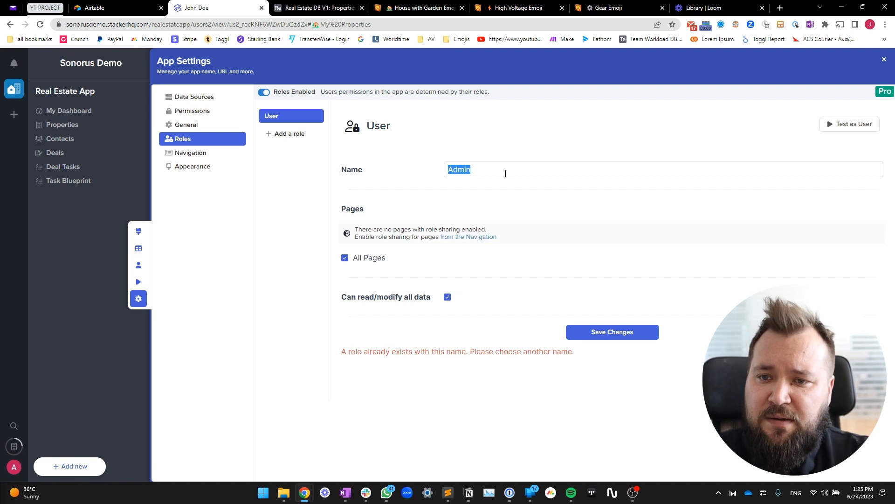
{"action": "type", "text": "Of"}
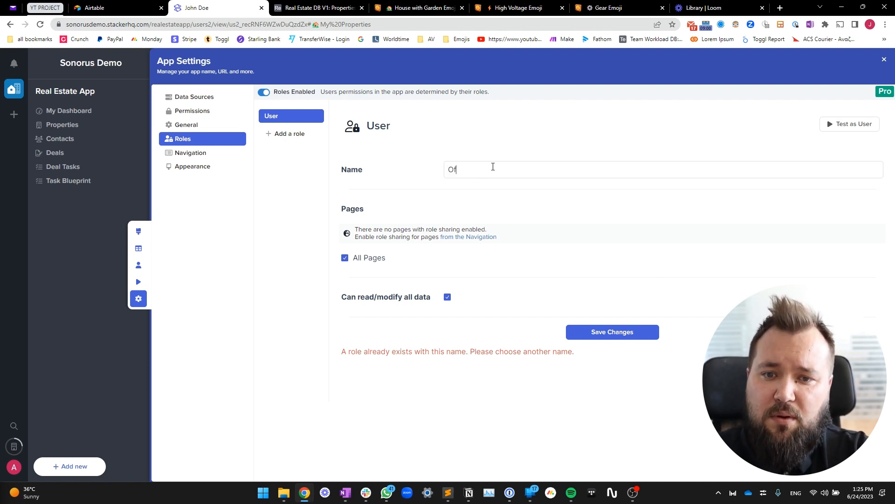
{"action": "type", "text": "fice"}
{"action": "left_click", "coordinate": [447, 296]}
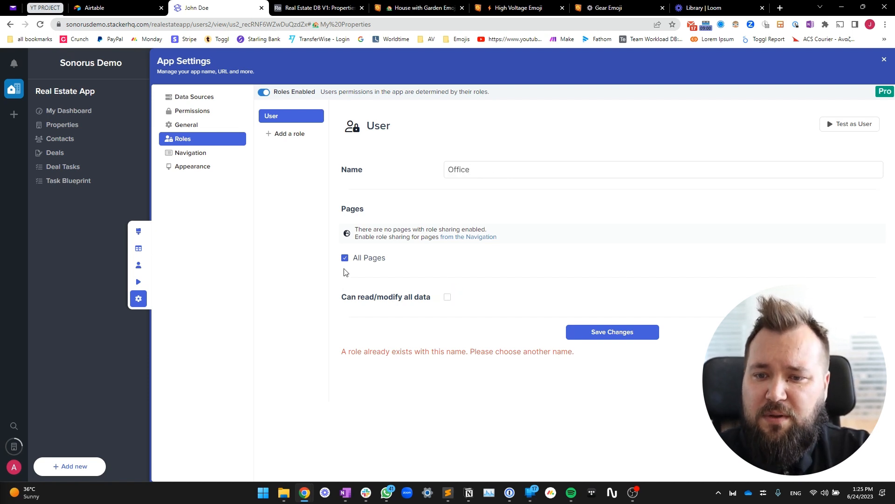
{"action": "left_click", "coordinate": [629, 339]}
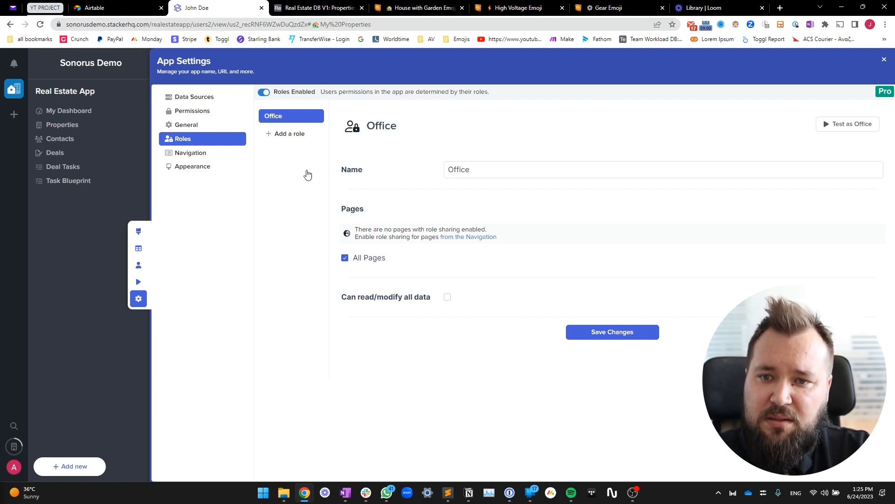
Add a new role named Agent.
{"action": "left_click", "coordinate": [301, 137]}
{"action": "left_click", "coordinate": [393, 133]}
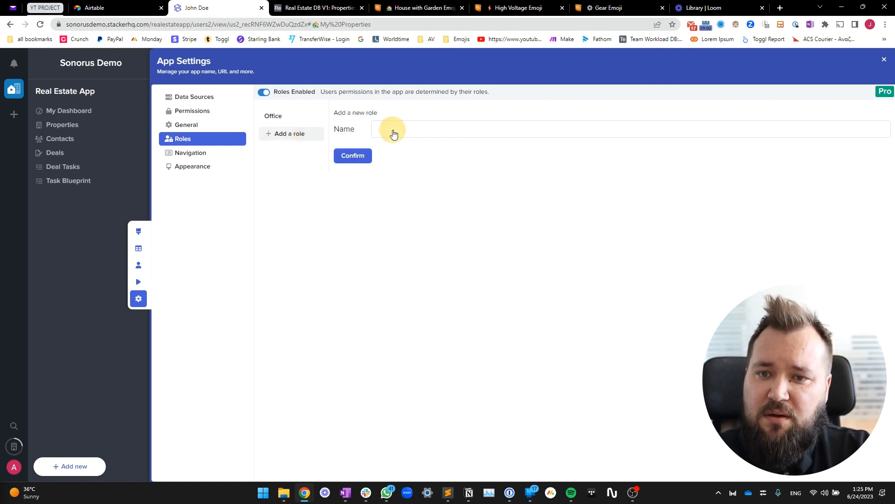
{"action": "type", "text": "Agent"}
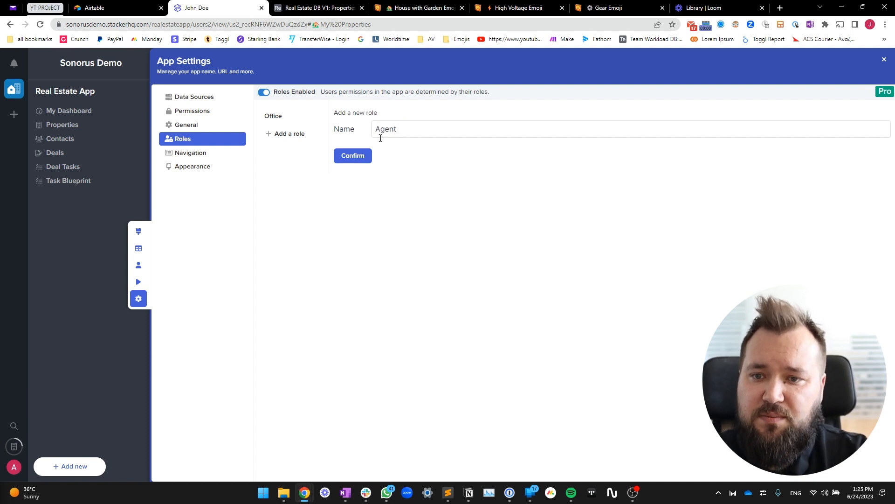
{"action": "left_click", "coordinate": [362, 157]}
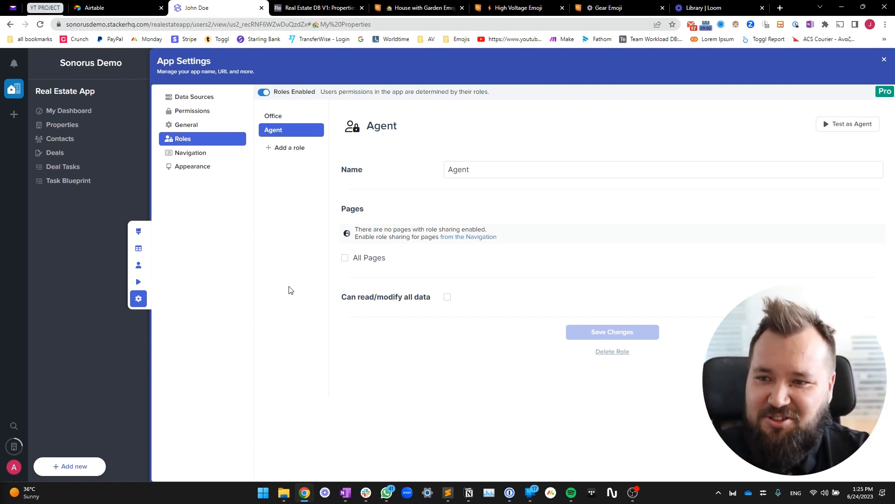
Set the default role to Agent in the user table setup for the Users table.
{"action": "left_click", "coordinate": [139, 266]}
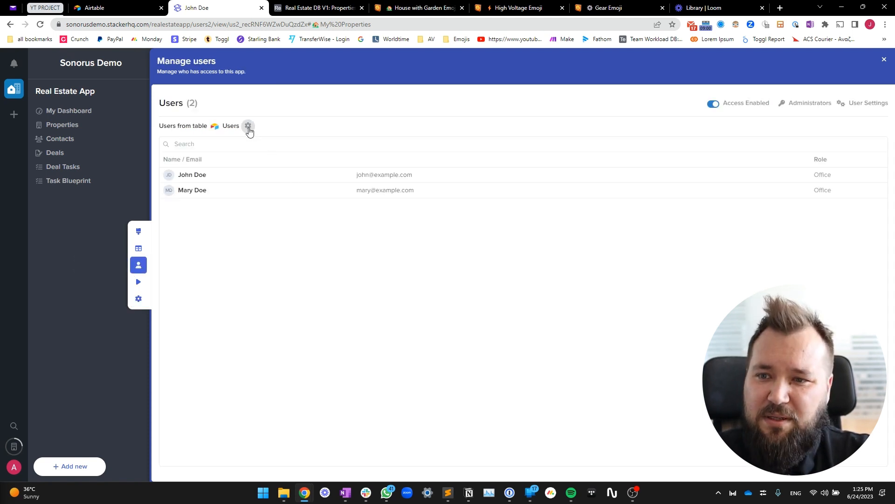
{"action": "left_click", "coordinate": [248, 126]}
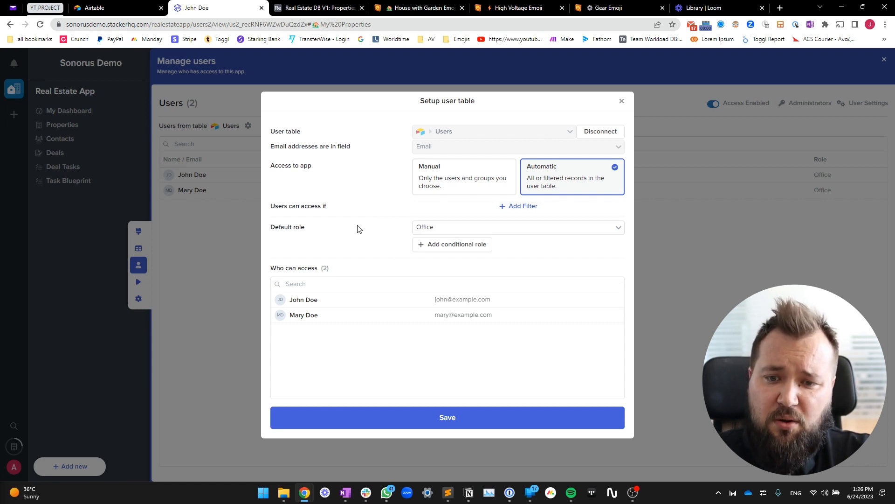
{"action": "left_click", "coordinate": [447, 229]}
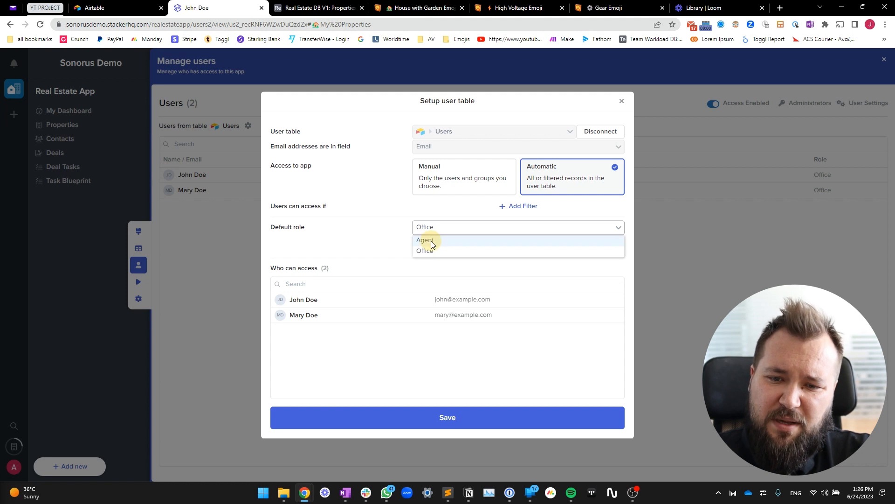
{"action": "left_click", "coordinate": [440, 241]}
Add a conditional role that assigns Office when the user's Role is Office.
{"action": "left_click", "coordinate": [462, 253]}
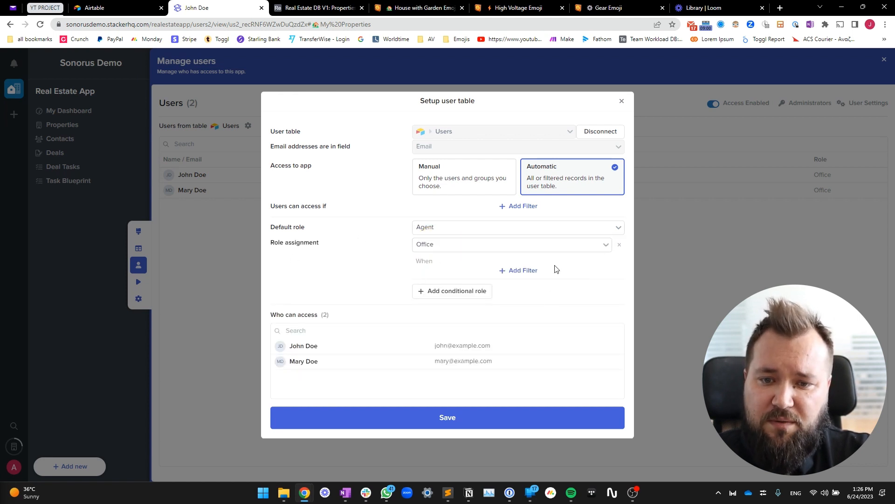
{"action": "left_click", "coordinate": [541, 273]}
{"action": "left_click", "coordinate": [419, 304]}
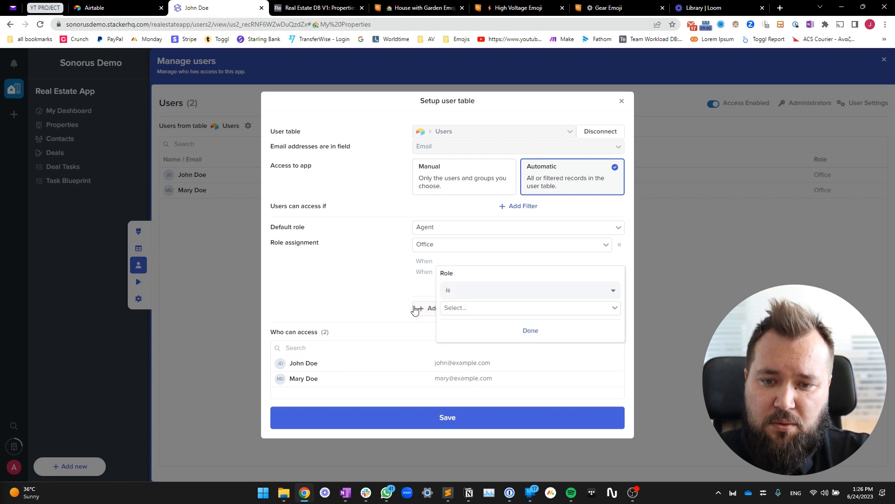
{"action": "left_click", "coordinate": [487, 307]}
{"action": "left_click", "coordinate": [465, 330]}
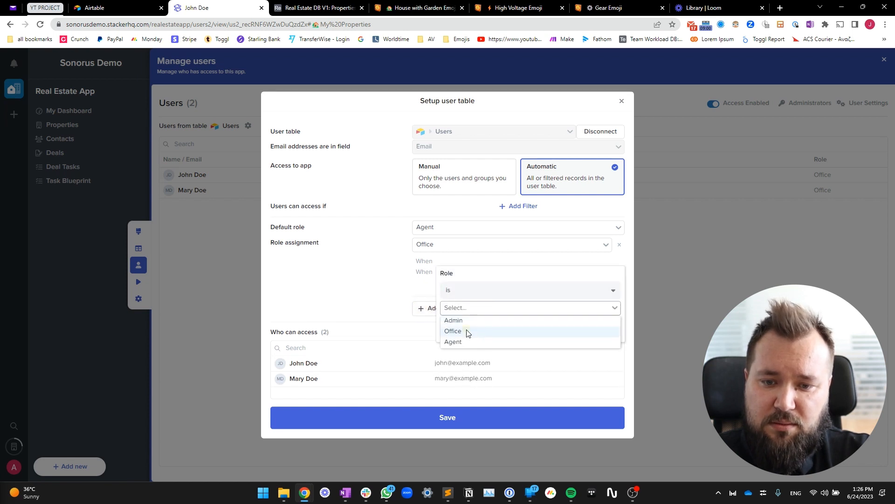
{"action": "left_click", "coordinate": [330, 246]}
Add a second conditional role that assigns Agent when Role is Agent, and save the user table setup.
{"action": "left_click", "coordinate": [459, 301]}
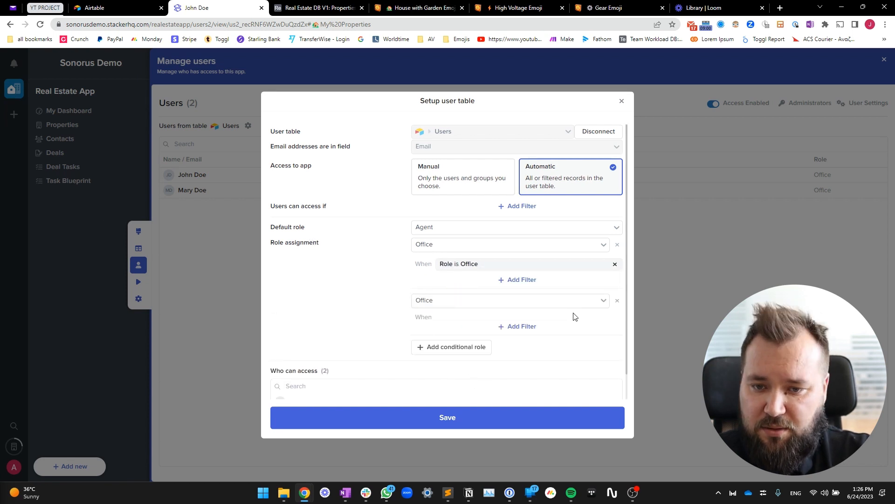
{"action": "left_click", "coordinate": [430, 301]}
{"action": "left_click", "coordinate": [451, 316]}
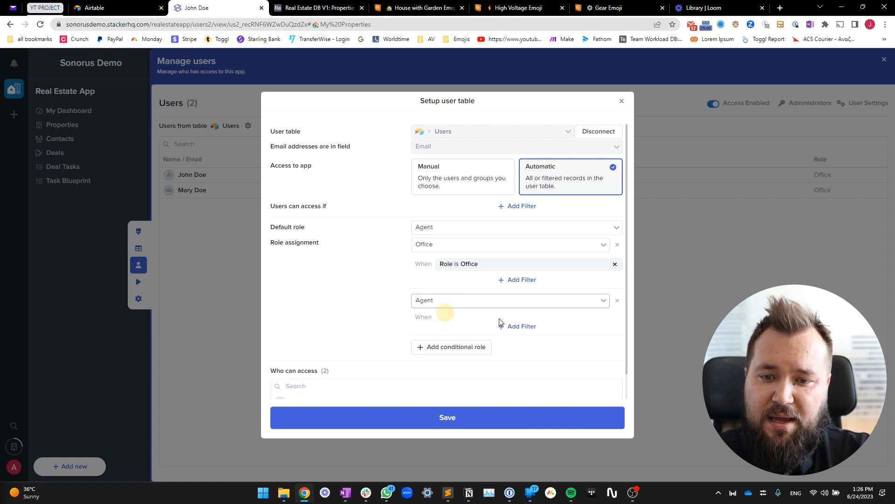
{"action": "left_click", "coordinate": [519, 326]}
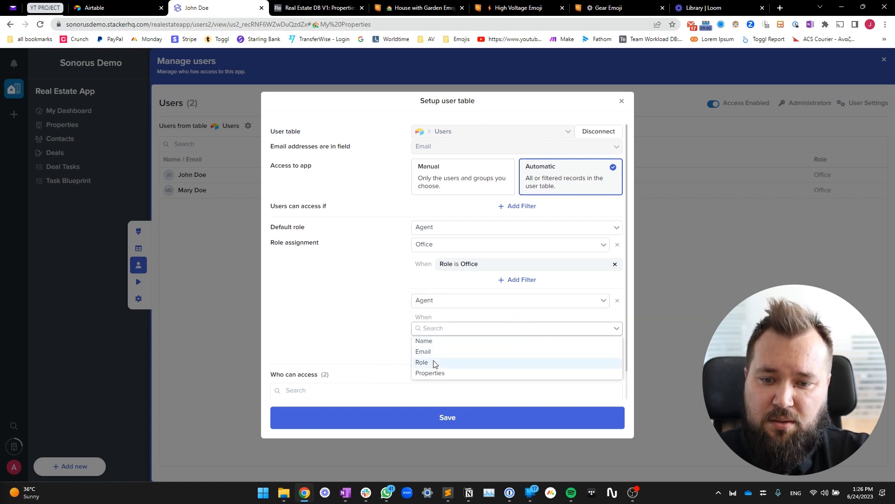
{"action": "left_click", "coordinate": [435, 362]}
{"action": "left_click", "coordinate": [490, 366]}
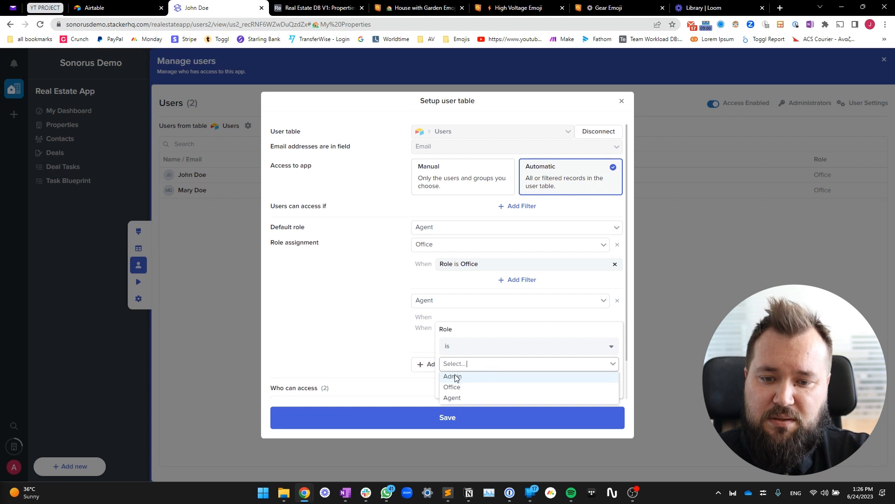
{"action": "left_click", "coordinate": [451, 390]}
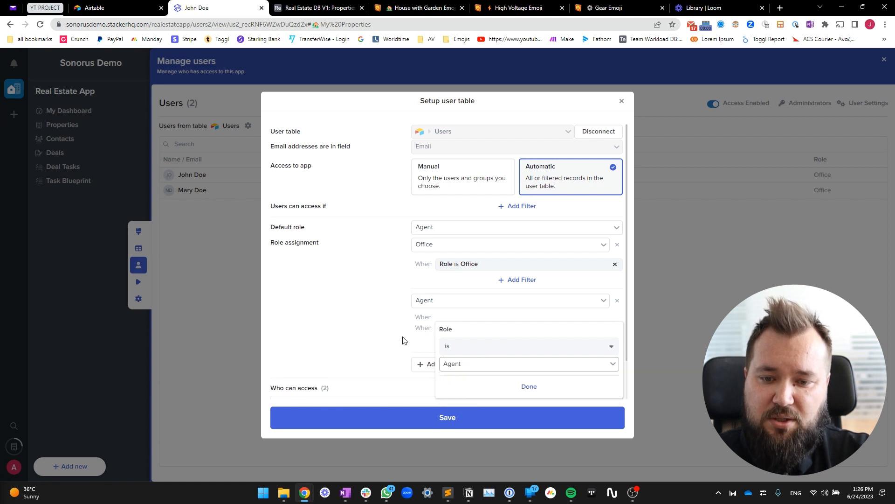
{"action": "left_click", "coordinate": [531, 387]}
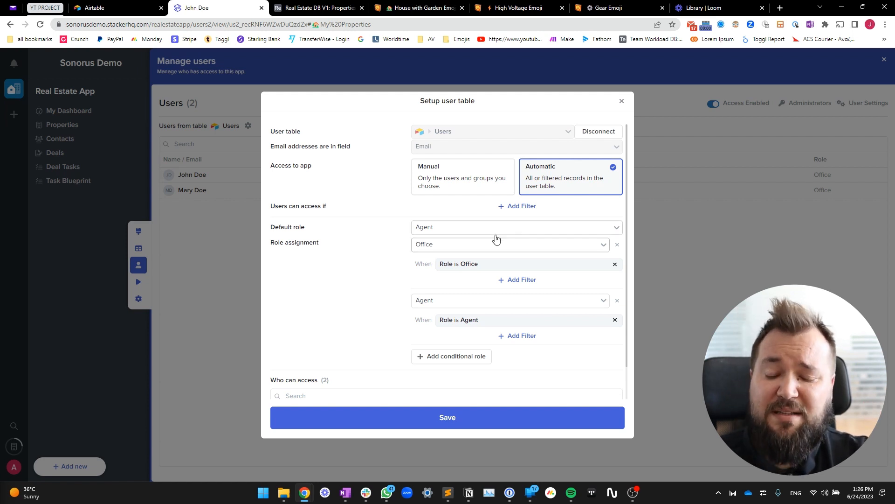
{"action": "scroll", "coordinate": [494, 238], "scroll_direction": "down", "scroll_amount": 1}
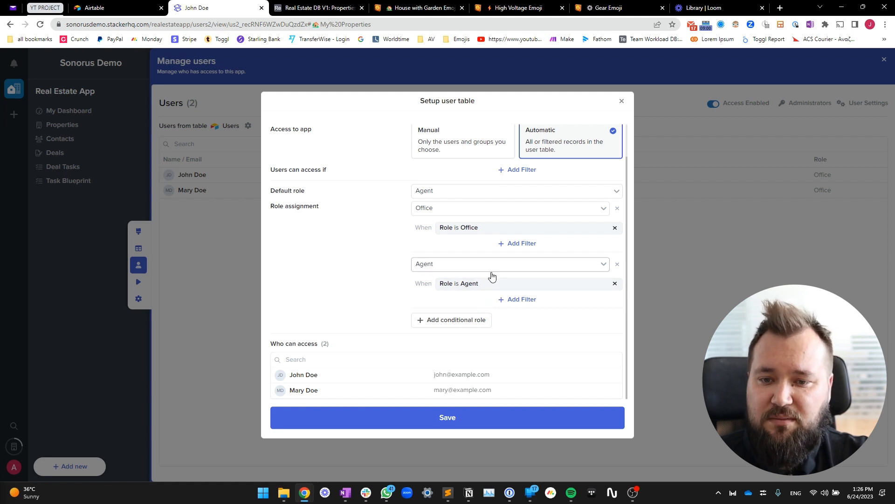
{"action": "left_click", "coordinate": [472, 421]}
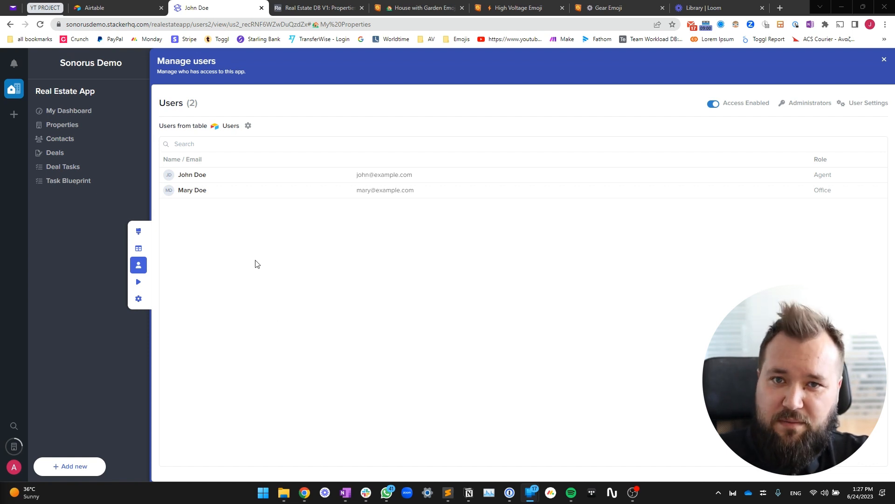
Share the Properties table's "Properties permissions - Agent" permission only with users in the Agent role and save it.
{"action": "left_click", "coordinate": [136, 250]}
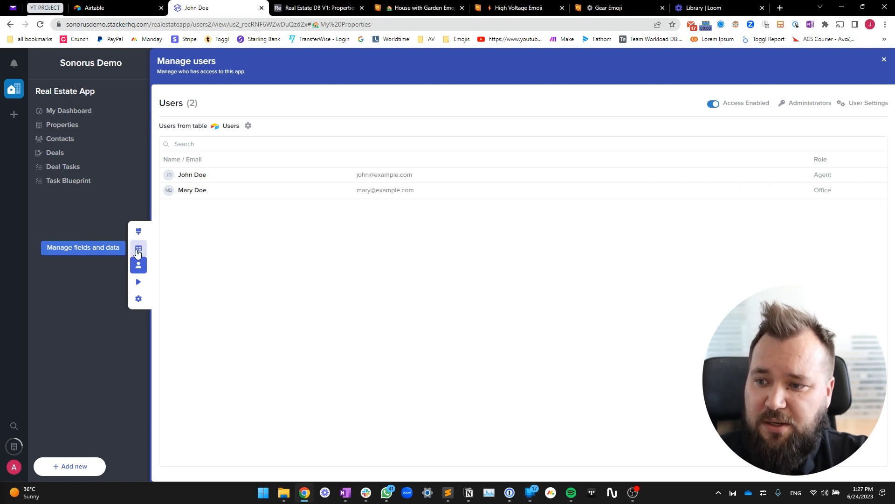
{"action": "left_click", "coordinate": [138, 251]}
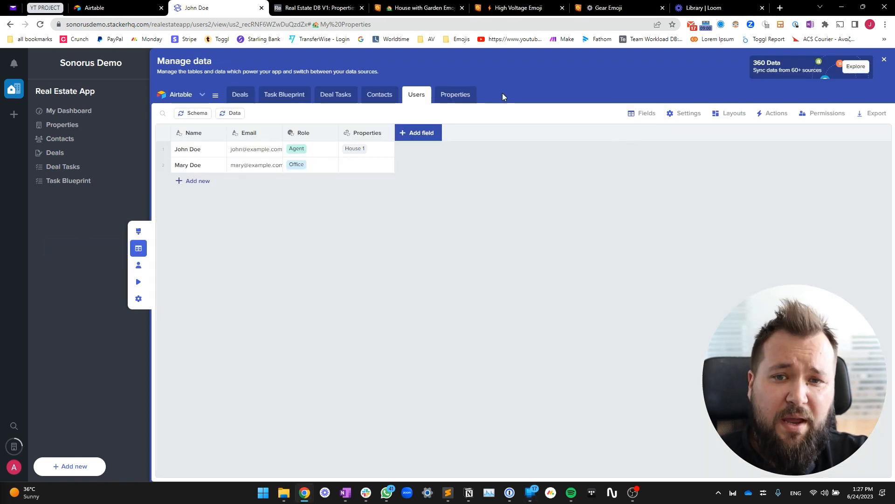
{"action": "left_click", "coordinate": [456, 95]}
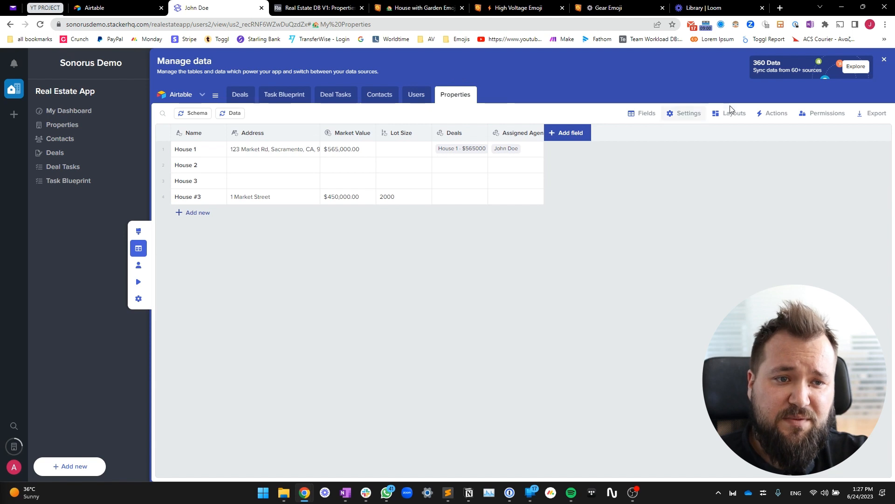
{"action": "left_click", "coordinate": [826, 113]}
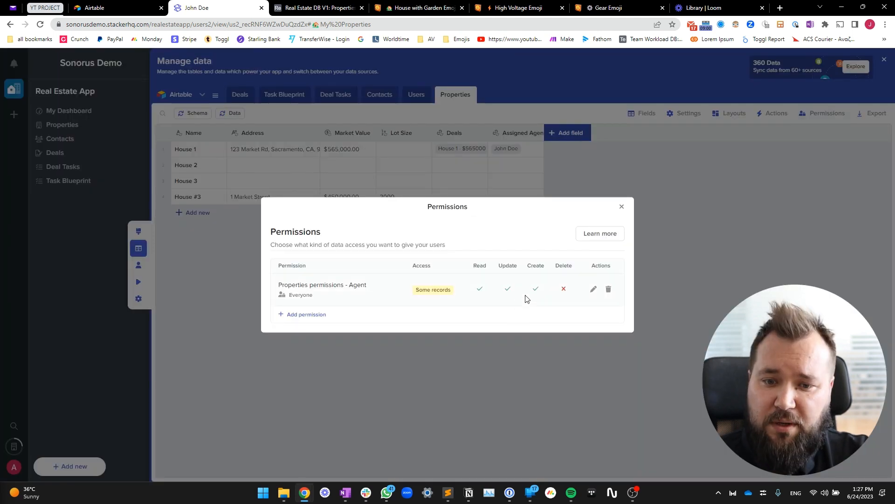
{"action": "left_click", "coordinate": [593, 289]}
{"action": "scroll", "coordinate": [587, 265], "scroll_direction": "down", "scroll_amount": 2}
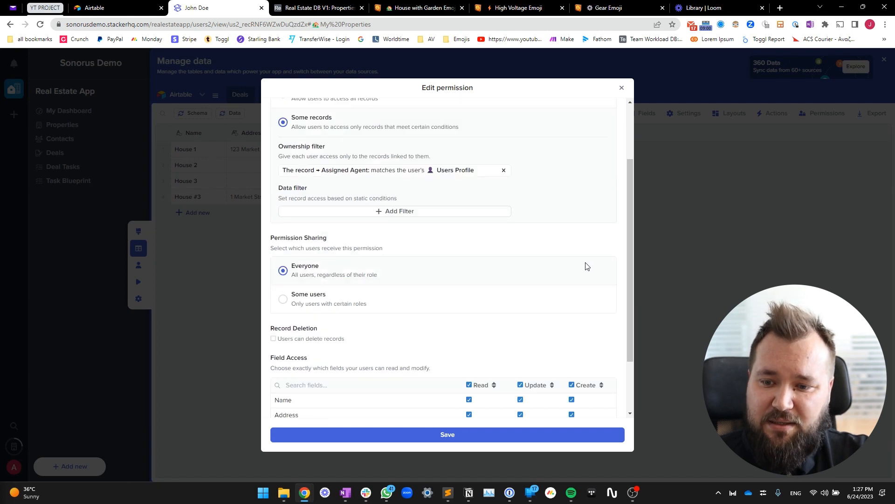
{"action": "left_click", "coordinate": [308, 291]}
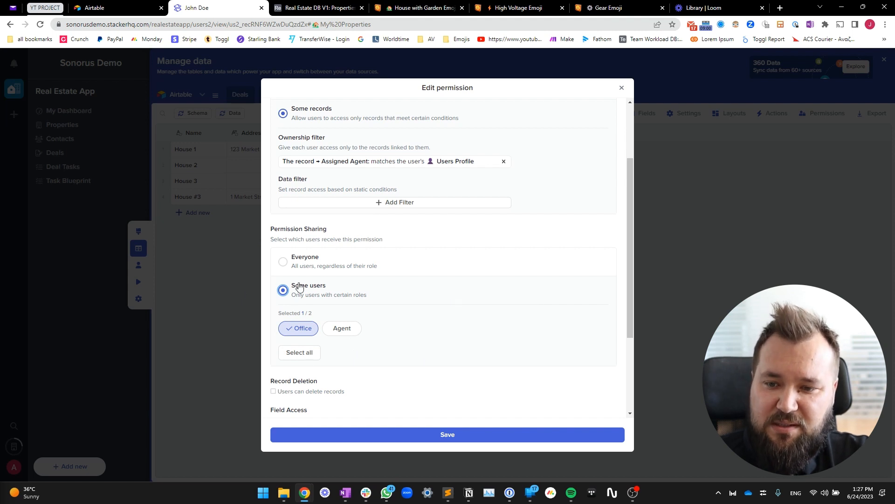
{"action": "left_click", "coordinate": [345, 328]}
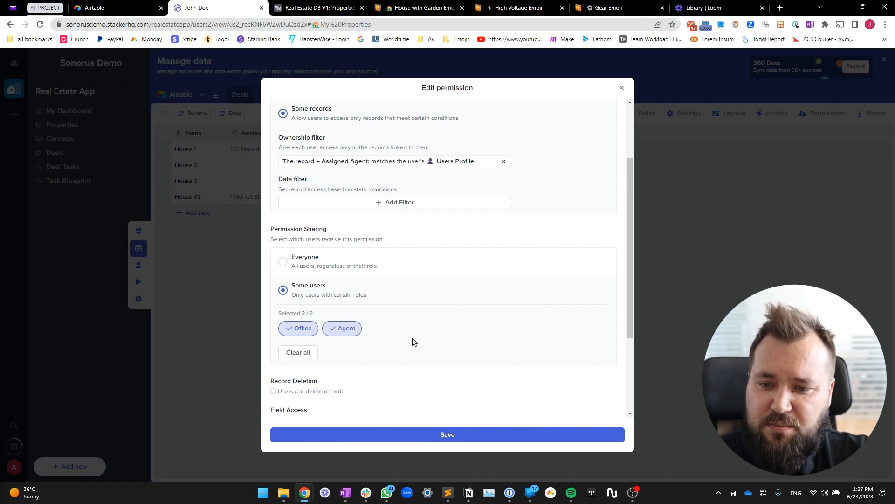
{"action": "left_click", "coordinate": [301, 329]}
{"action": "left_click", "coordinate": [459, 437]}
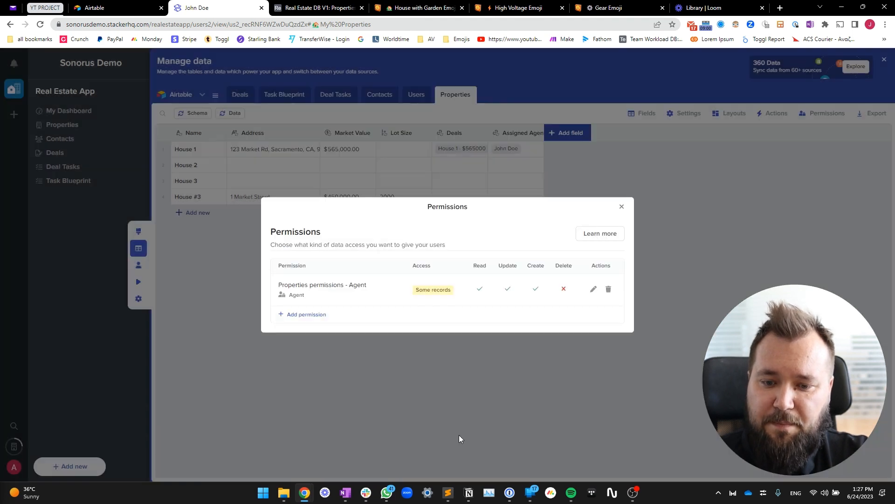
{"action": "left_click", "coordinate": [623, 207]}
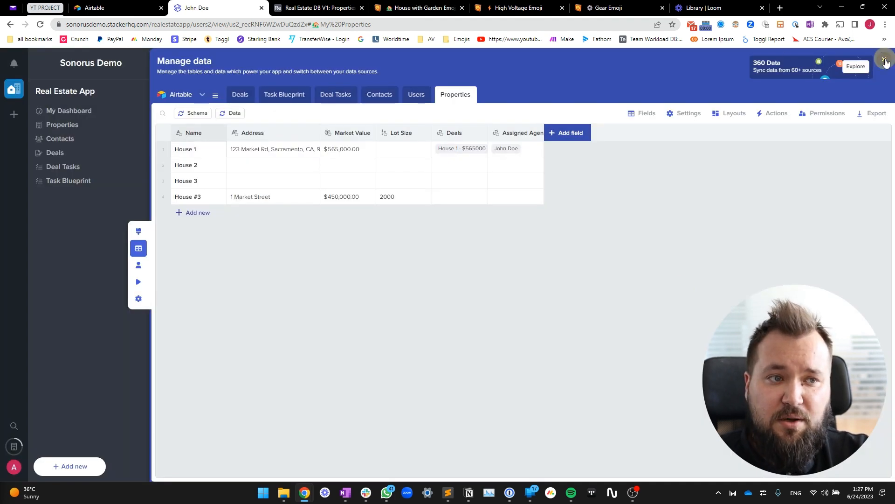
Preview the app as the Office user and check the My Properties, My Tasks and My Details sections of My Dashboard.
{"action": "left_click", "coordinate": [884, 59]}
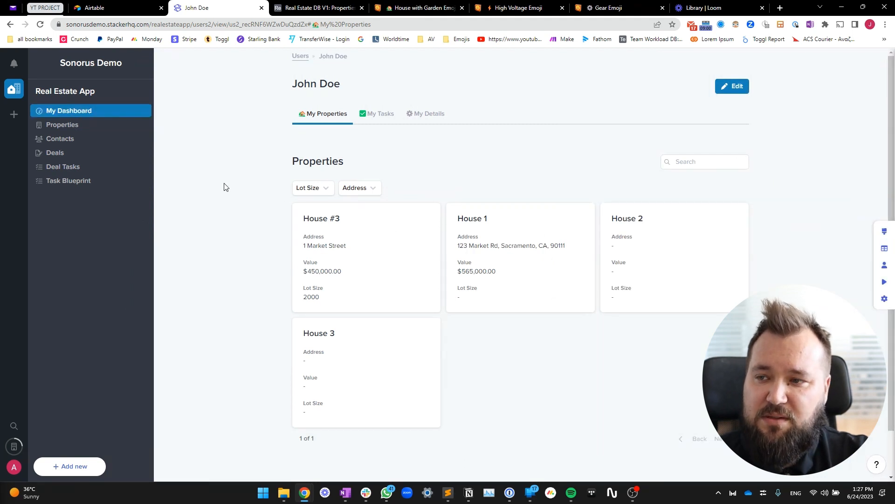
{"action": "left_click", "coordinate": [884, 283]}
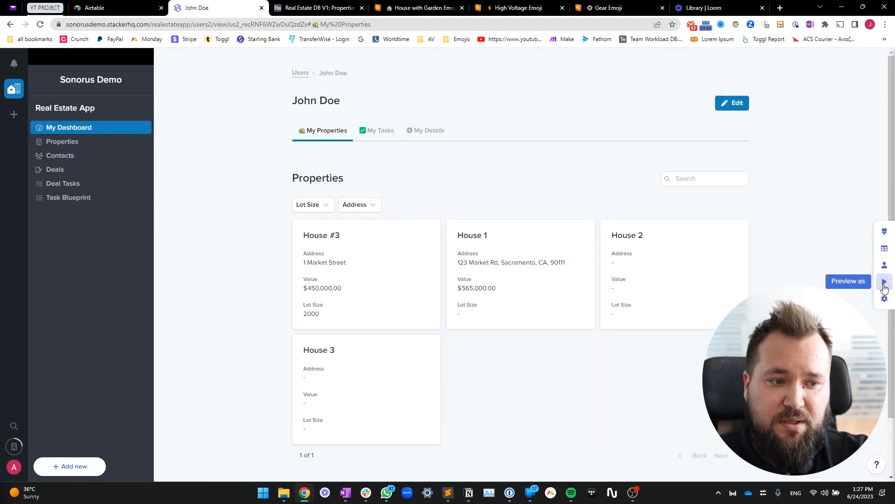
{"action": "left_click", "coordinate": [75, 128]}
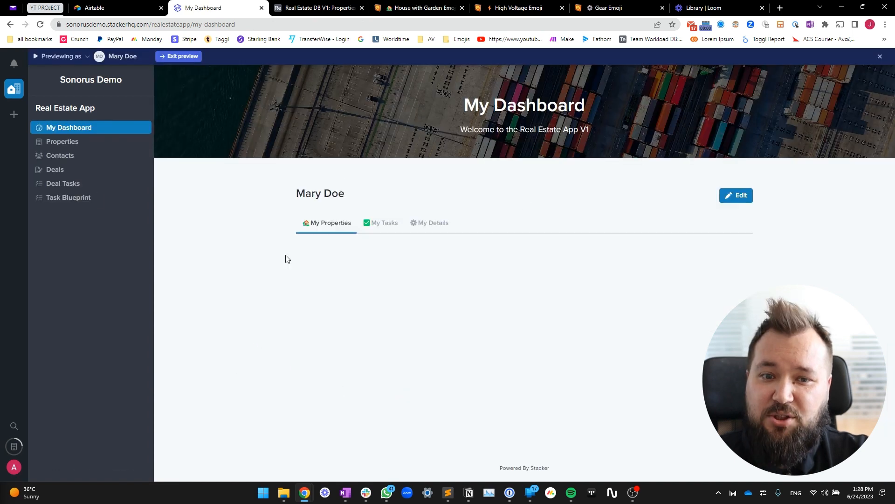
{"action": "left_click", "coordinate": [328, 227]}
{"action": "left_click", "coordinate": [398, 230]}
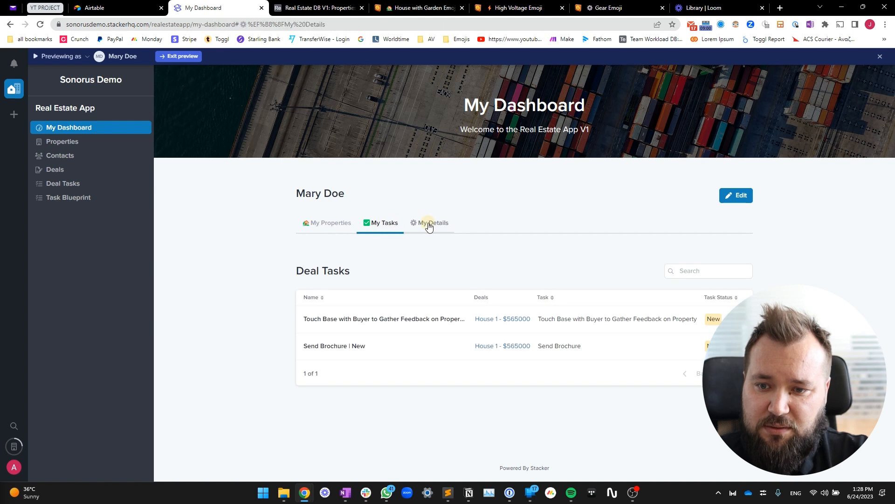
{"action": "left_click", "coordinate": [428, 225]}
{"action": "left_click", "coordinate": [325, 228]}
Compare My Dashboard as the Agent user and as the Office user, and exit the preview.
{"action": "left_click", "coordinate": [119, 56]}
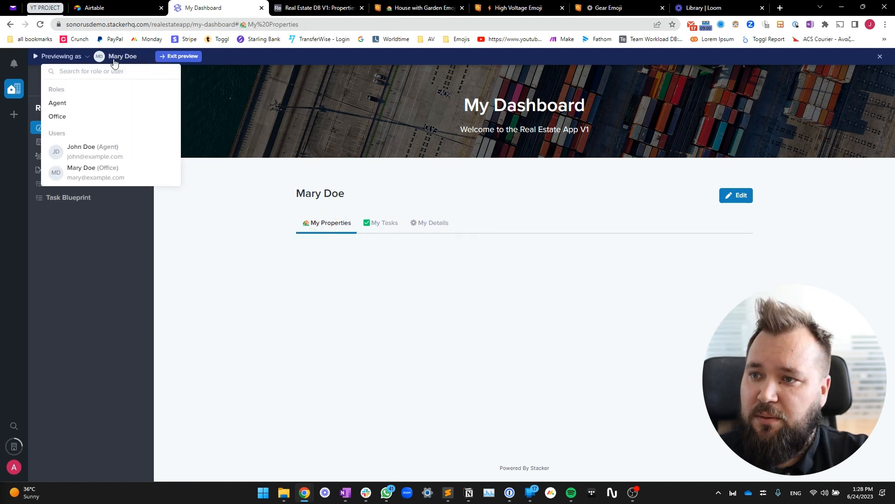
{"action": "left_click", "coordinate": [90, 154]}
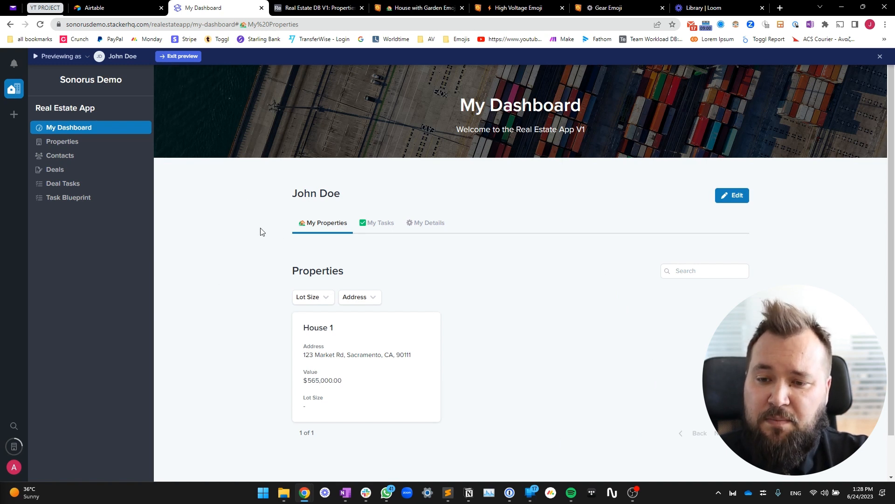
{"action": "left_click", "coordinate": [119, 57]}
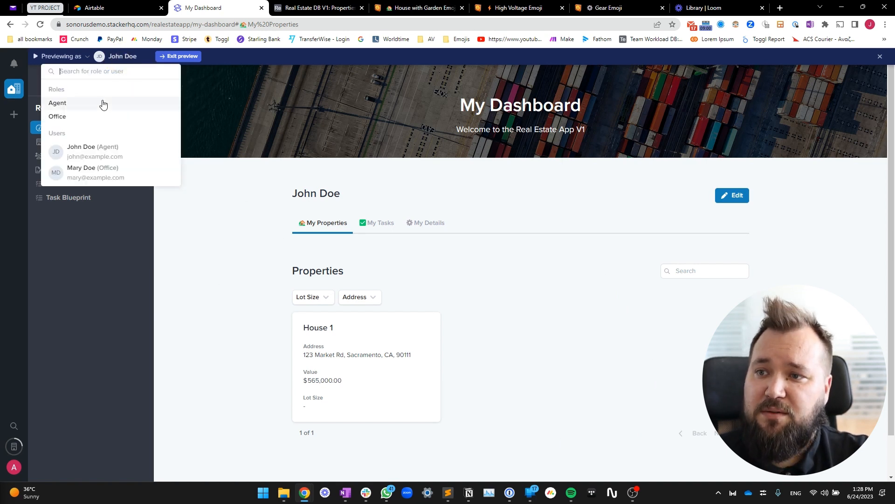
{"action": "left_click", "coordinate": [93, 172]}
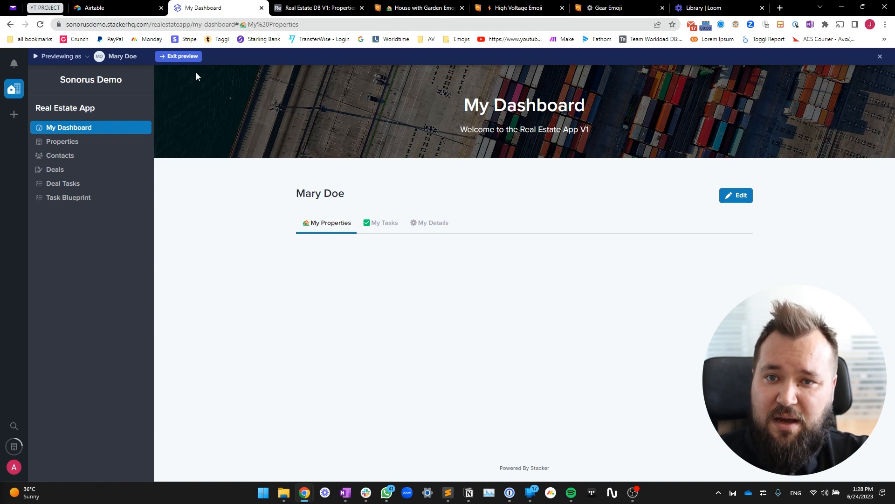
{"action": "left_click", "coordinate": [186, 57]}
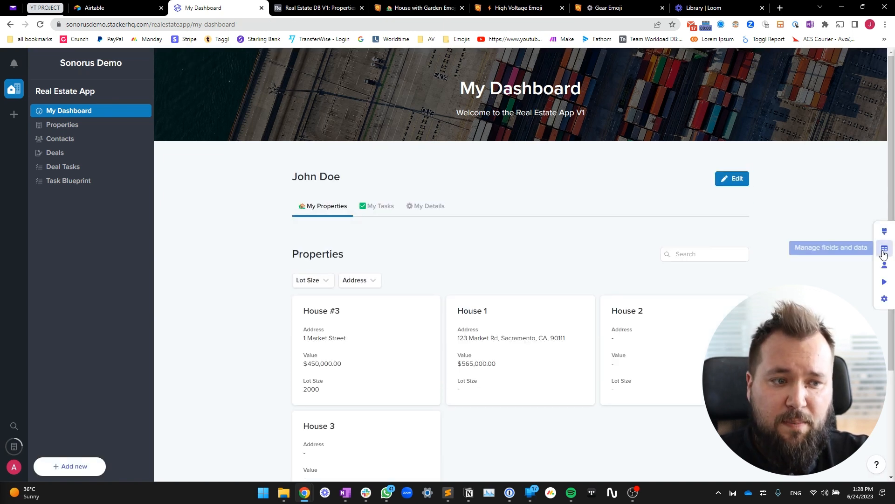
Add a permission named "Properties permissions - Office" to the Properties table.
{"action": "left_click", "coordinate": [884, 249]}
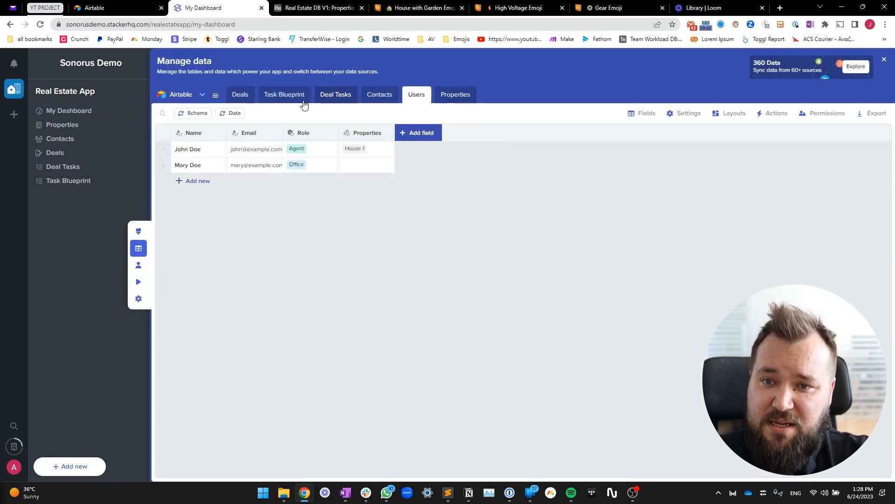
{"action": "left_click", "coordinate": [455, 97]}
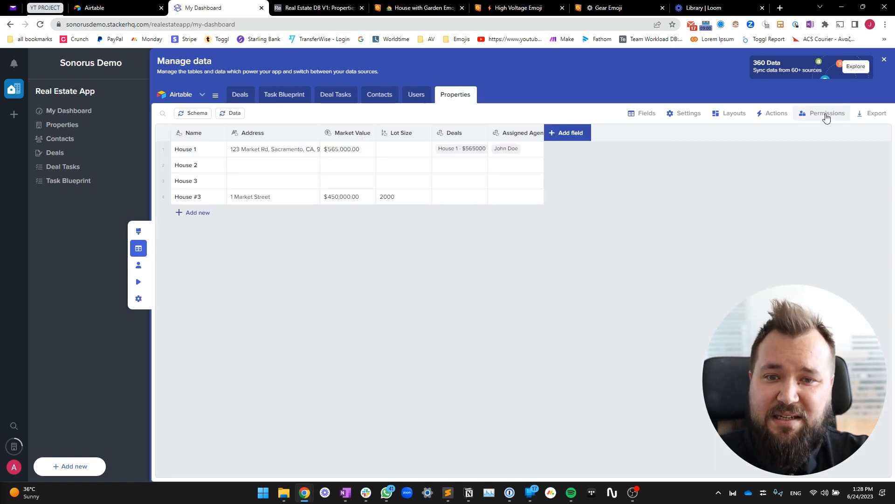
{"action": "left_click", "coordinate": [827, 117]}
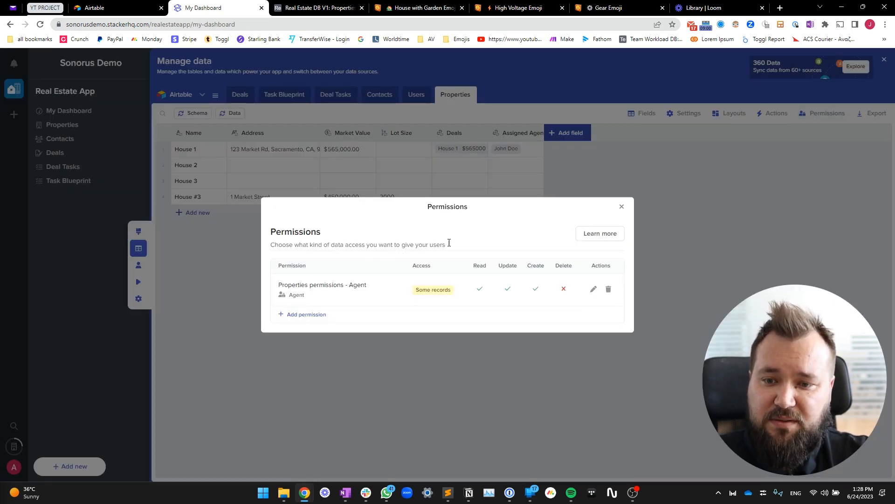
{"action": "left_click", "coordinate": [307, 315]}
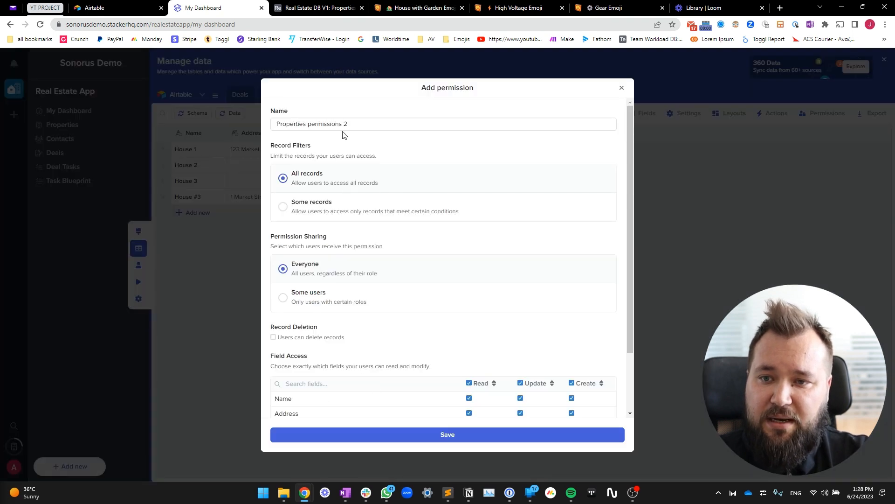
{"action": "left_click", "coordinate": [344, 124]}
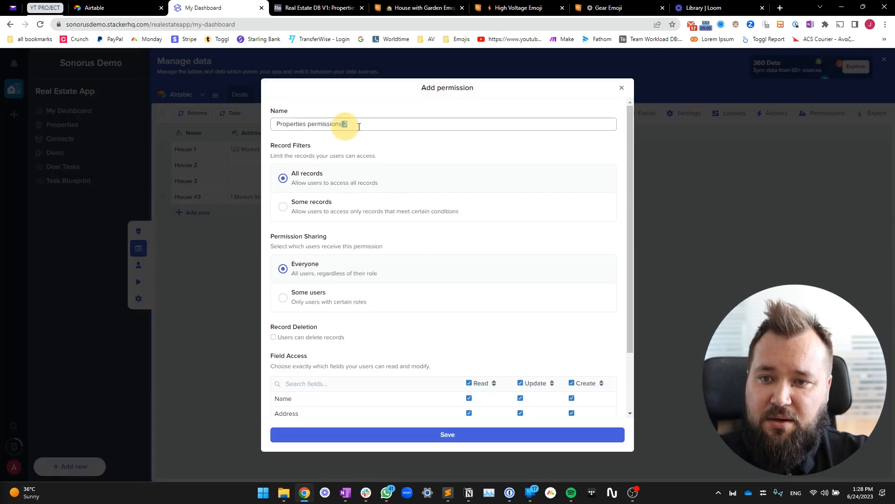
{"action": "key", "text": "BackSpace"}
{"action": "type", "text": "- Office"}
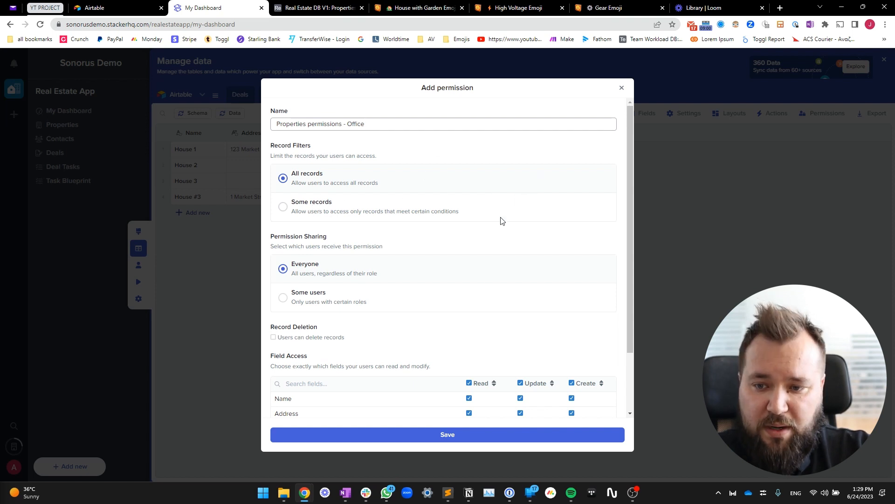
Share the new Office permission only with the Office role, keep access to all records, and save it.
{"action": "scroll", "coordinate": [374, 258], "scroll_direction": "down", "scroll_amount": 2}
{"action": "left_click", "coordinate": [286, 226]}
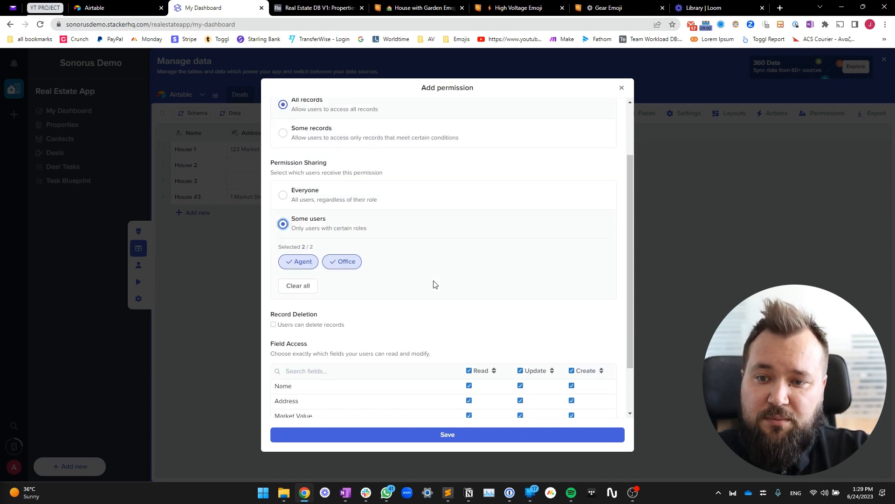
{"action": "left_click", "coordinate": [308, 265]}
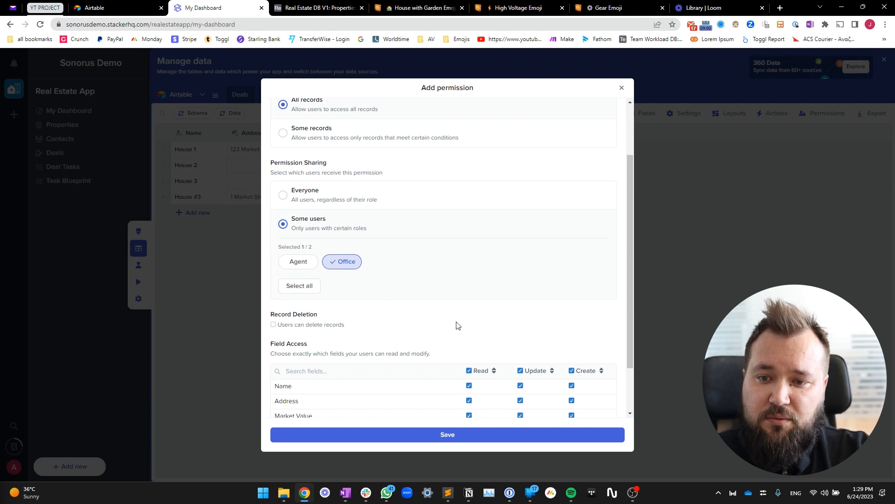
{"action": "scroll", "coordinate": [534, 334], "scroll_direction": "up", "scroll_amount": 2}
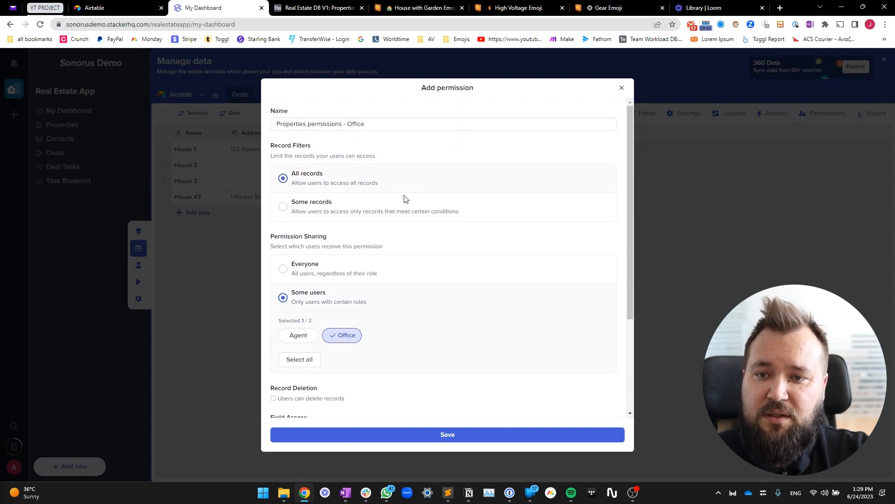
{"action": "scroll", "coordinate": [450, 349], "scroll_direction": "down", "scroll_amount": 3}
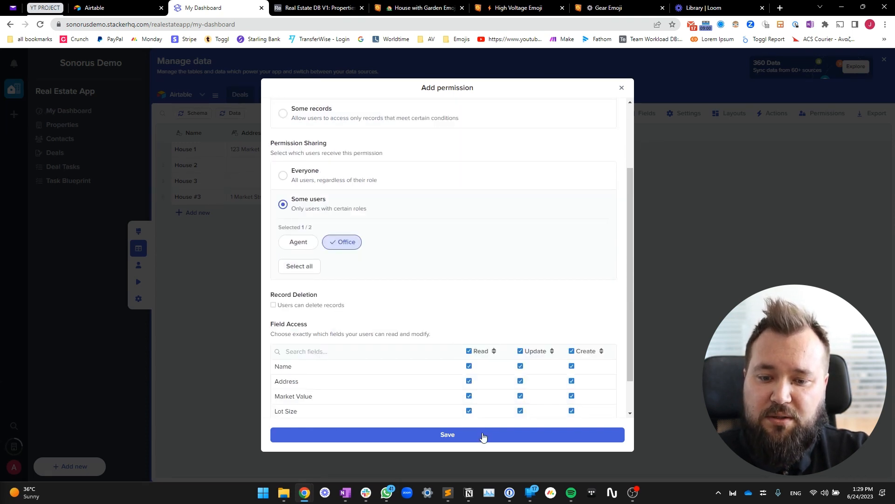
{"action": "left_click", "coordinate": [483, 434]}
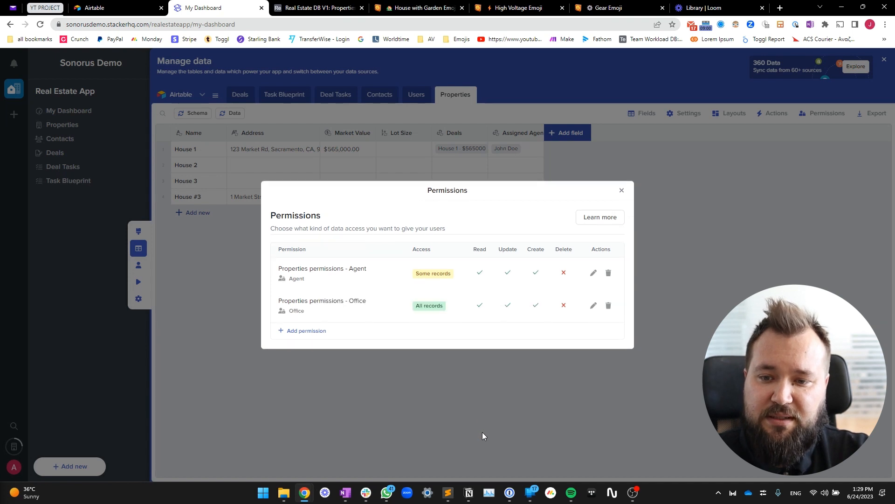
{"action": "left_click", "coordinate": [622, 190]}
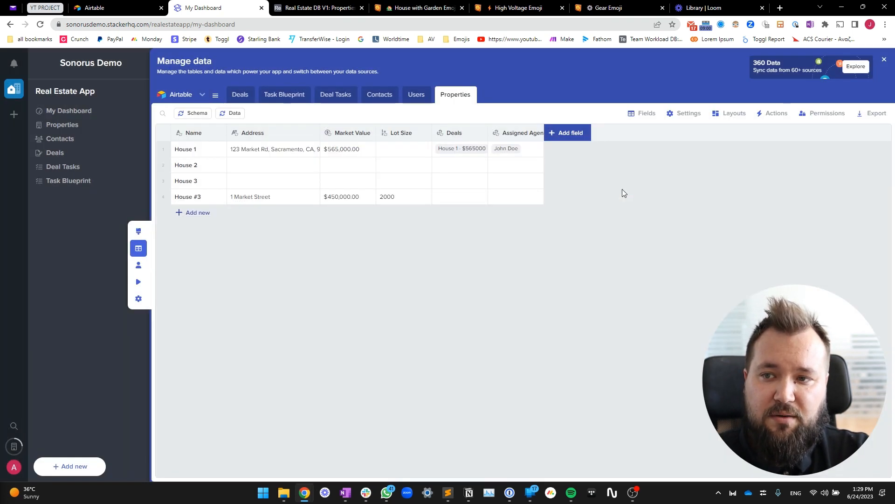
Preview My Dashboard as the Office user and as the Agent user to check which properties each sees, and leave the preview.
{"action": "left_click", "coordinate": [138, 282]}
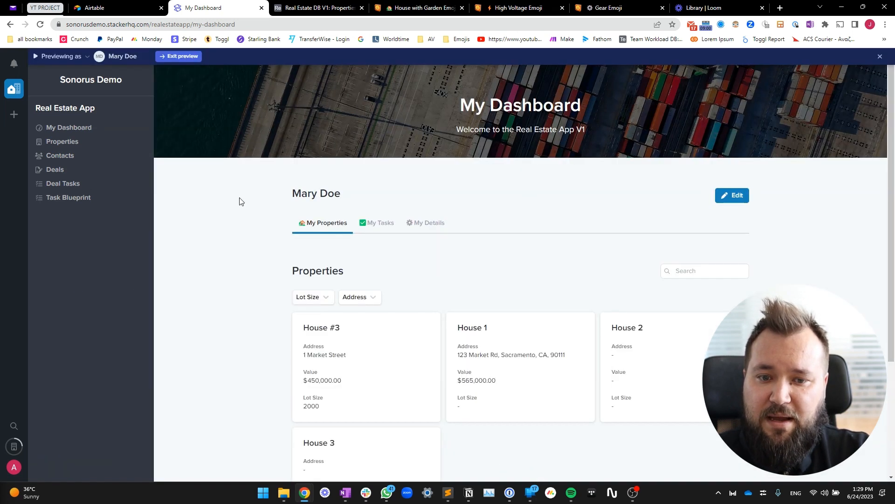
{"action": "scroll", "coordinate": [372, 269], "scroll_direction": "down", "scroll_amount": 3}
{"action": "scroll", "coordinate": [371, 269], "scroll_direction": "up", "scroll_amount": 3}
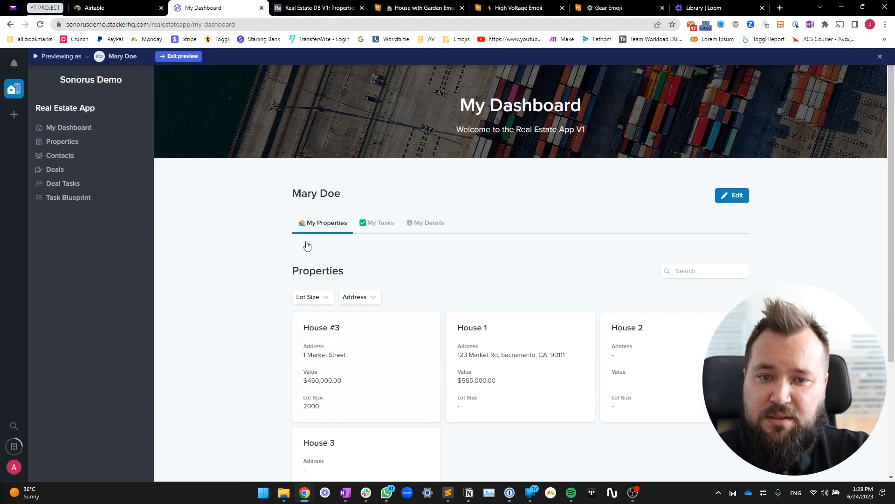
{"action": "left_click", "coordinate": [122, 60]}
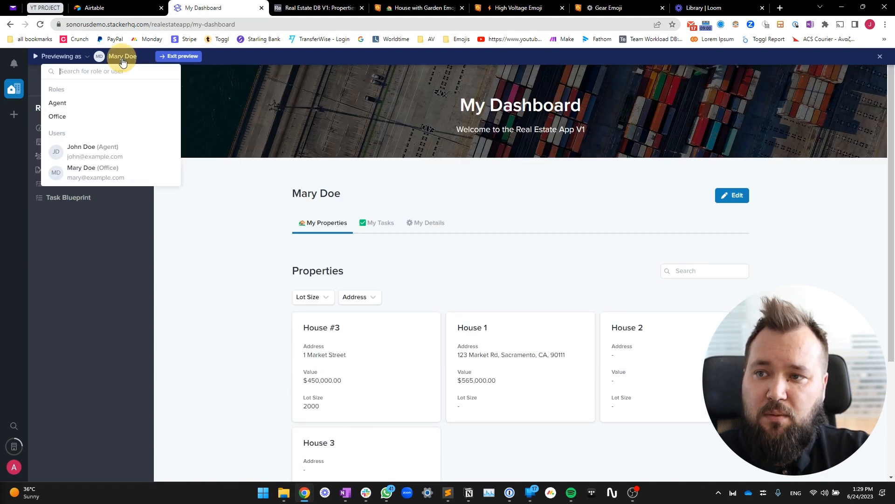
{"action": "left_click", "coordinate": [95, 150]}
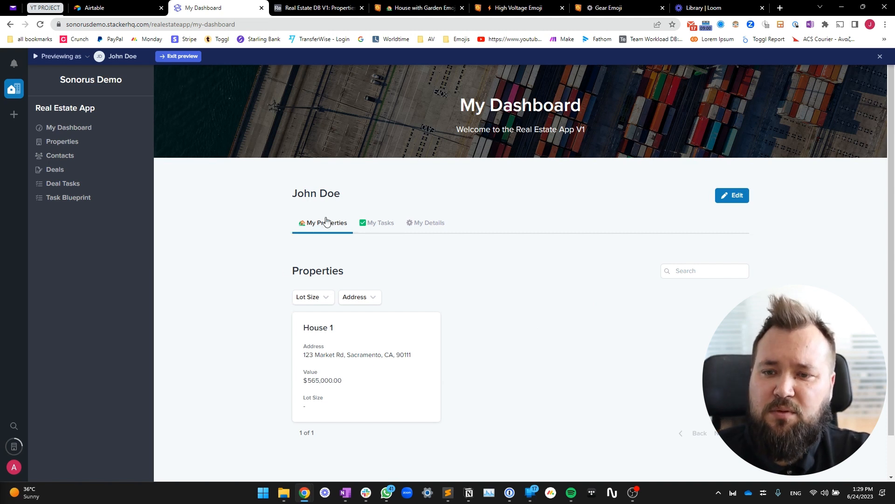
{"action": "left_click_drag", "start_coordinate": [297, 194], "coordinate": [328, 196]}
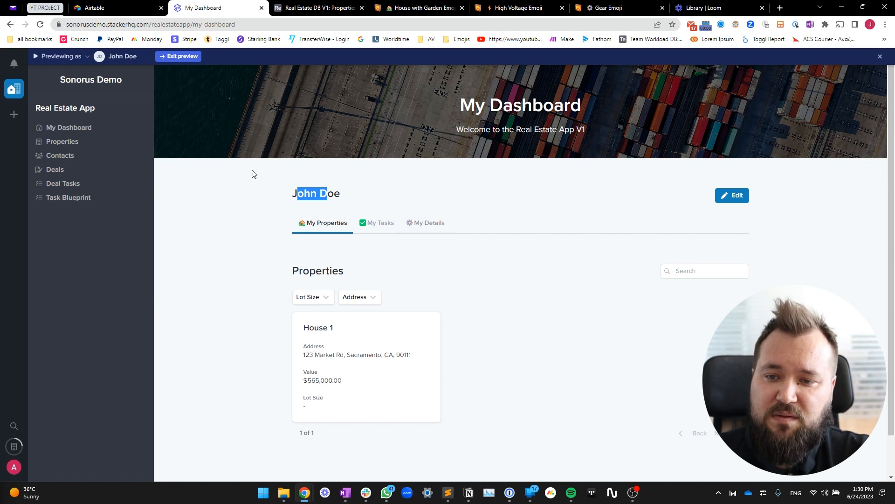
{"action": "left_click", "coordinate": [881, 57]}
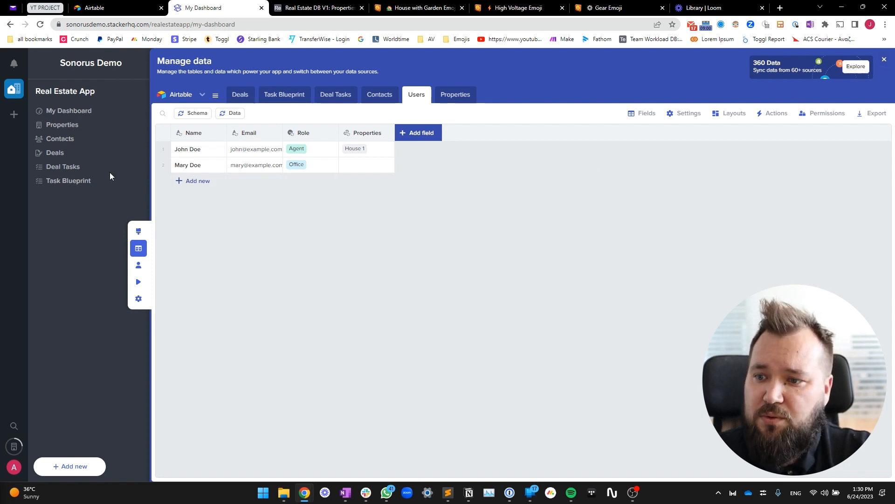
Open the tab settings of the Users detail layout used by My Dashboard.
{"action": "left_click", "coordinate": [72, 112]}
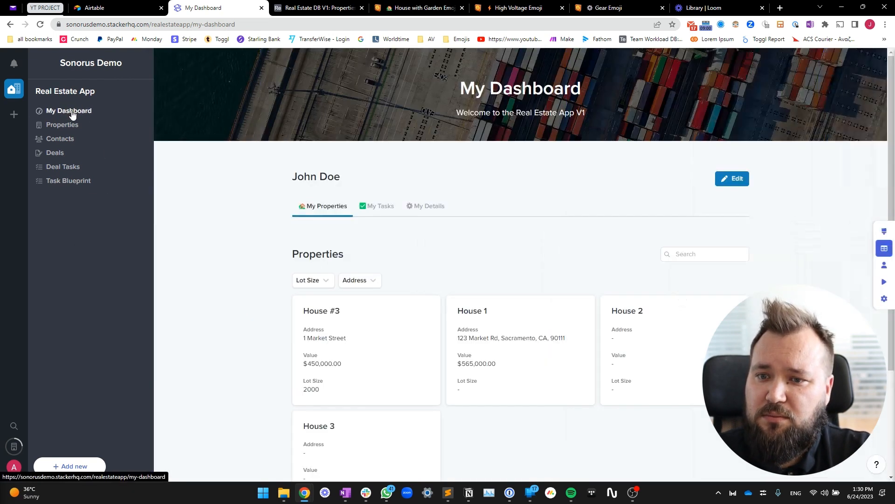
{"action": "left_click", "coordinate": [885, 233]}
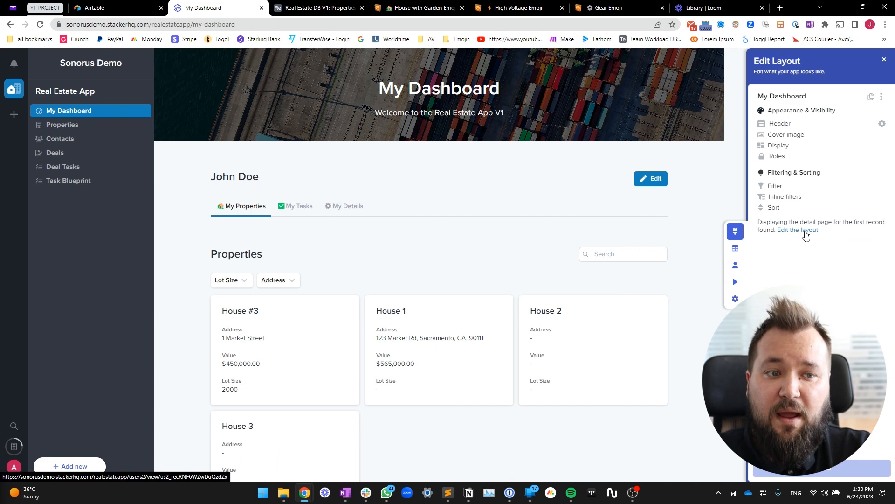
{"action": "left_click", "coordinate": [806, 235]}
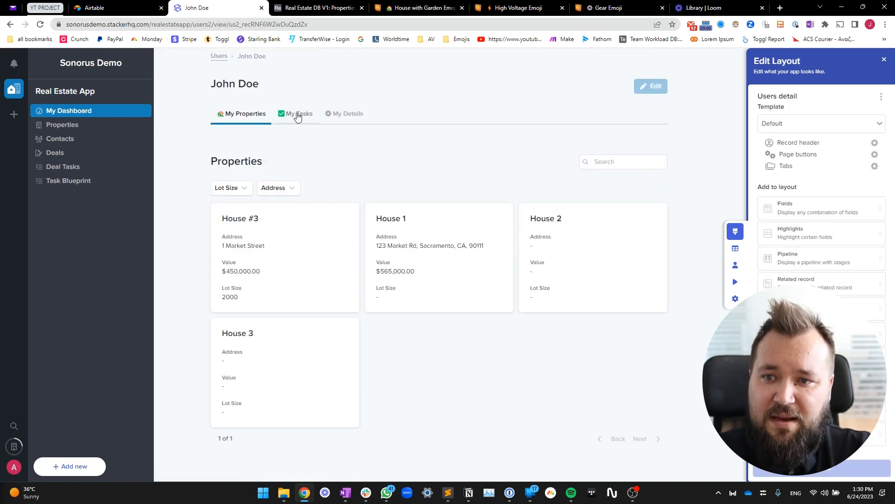
{"action": "left_click", "coordinate": [875, 167]}
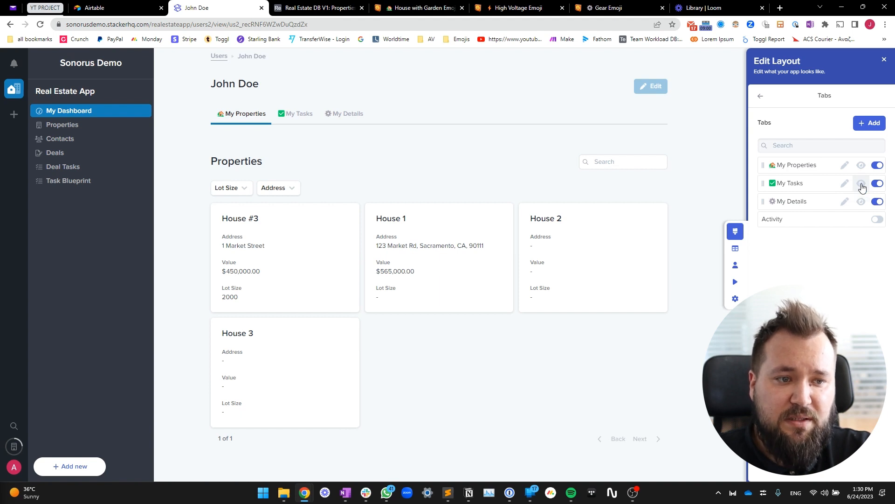
Make the My Tasks tab visible only when User Role is Office, and save the layout changes.
{"action": "left_click", "coordinate": [861, 183]}
{"action": "left_click", "coordinate": [352, 270]}
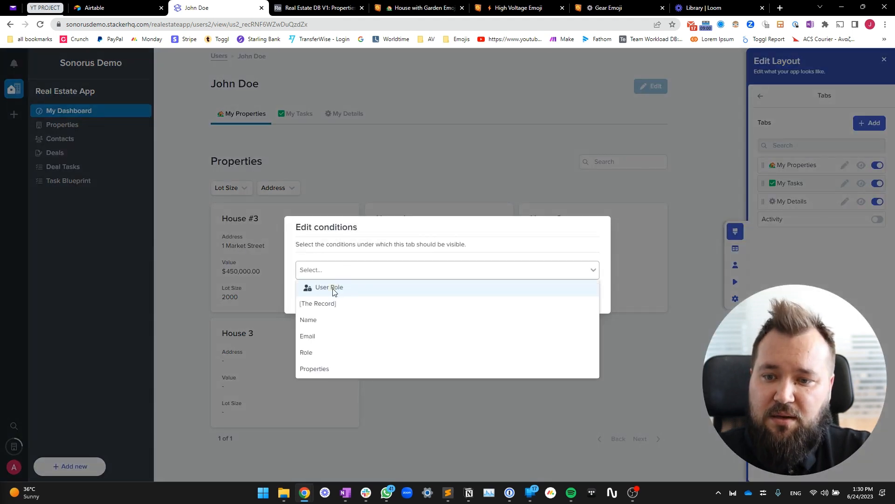
{"action": "left_click", "coordinate": [334, 289]}
{"action": "left_click", "coordinate": [434, 254]}
{"action": "left_click", "coordinate": [426, 269]}
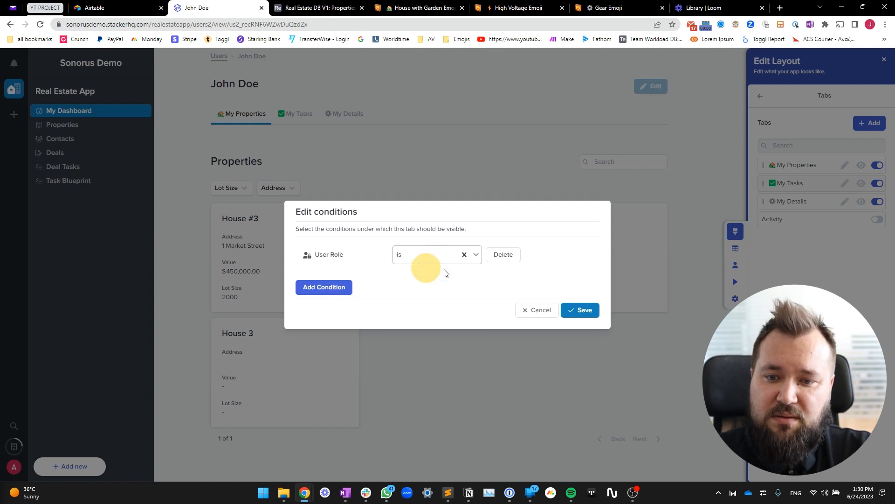
{"action": "left_click", "coordinate": [517, 256]}
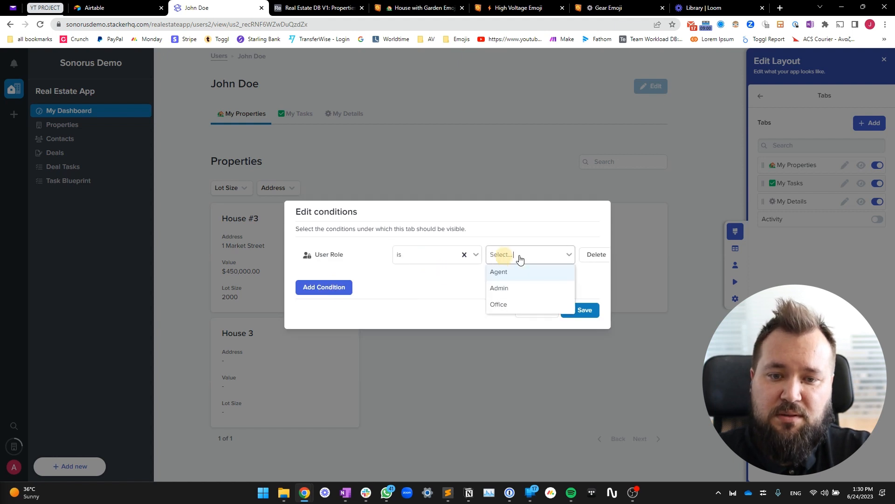
{"action": "left_click", "coordinate": [501, 305]}
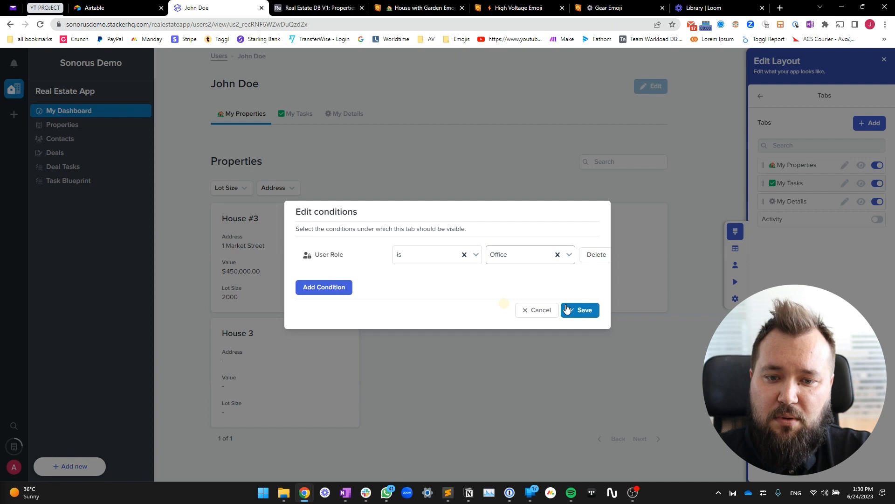
{"action": "left_click", "coordinate": [590, 315]}
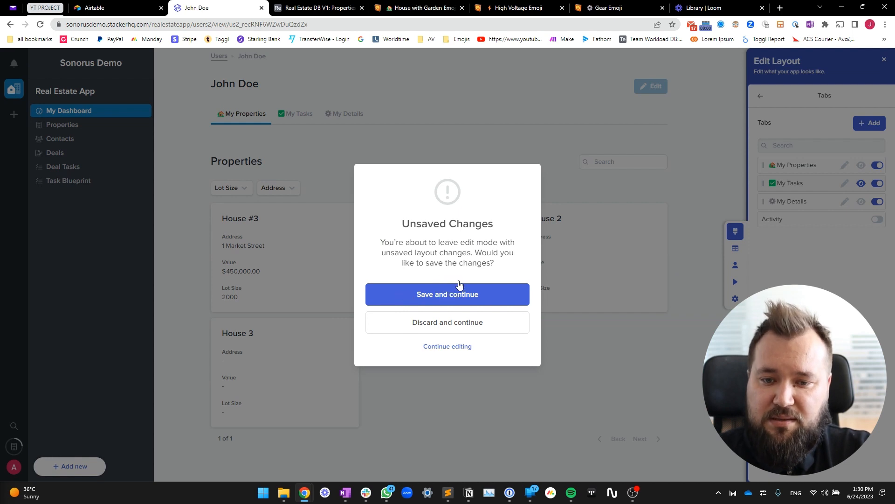
{"action": "left_click", "coordinate": [456, 285]}
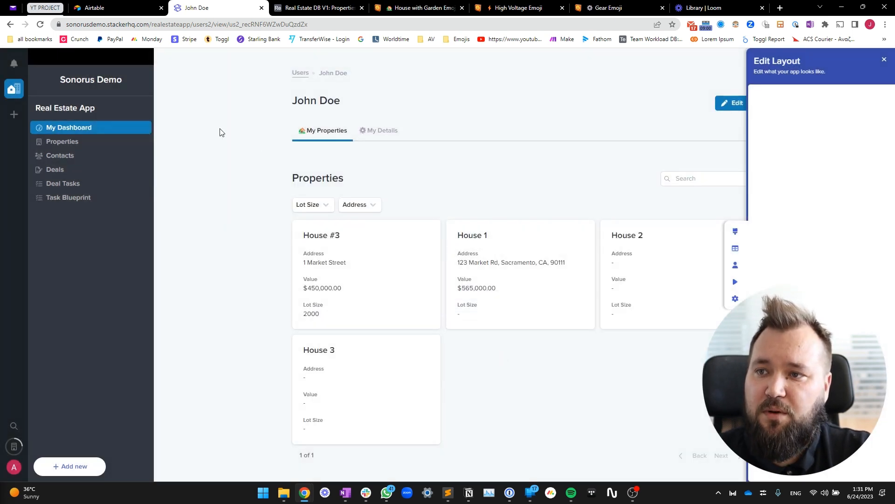
Preview the user detail page as the Agent user and switch the preview to the Office user to check tab visibility.
{"action": "left_click", "coordinate": [736, 283]}
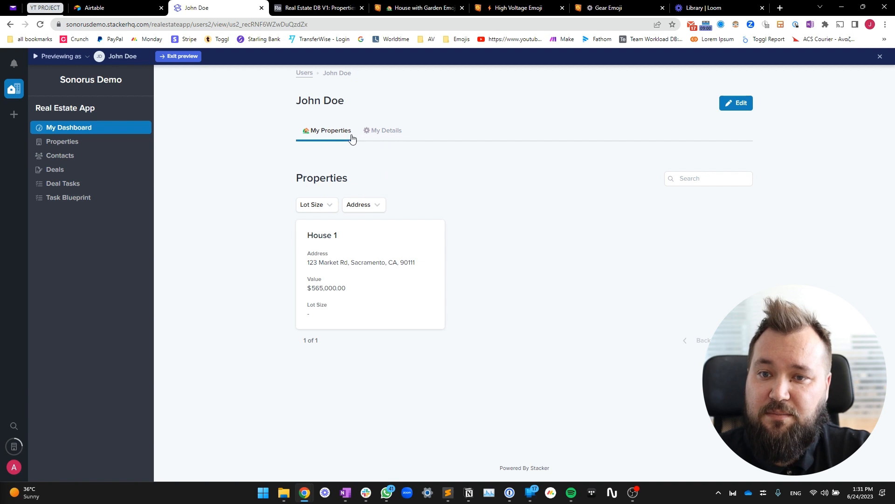
{"action": "left_click", "coordinate": [112, 57]}
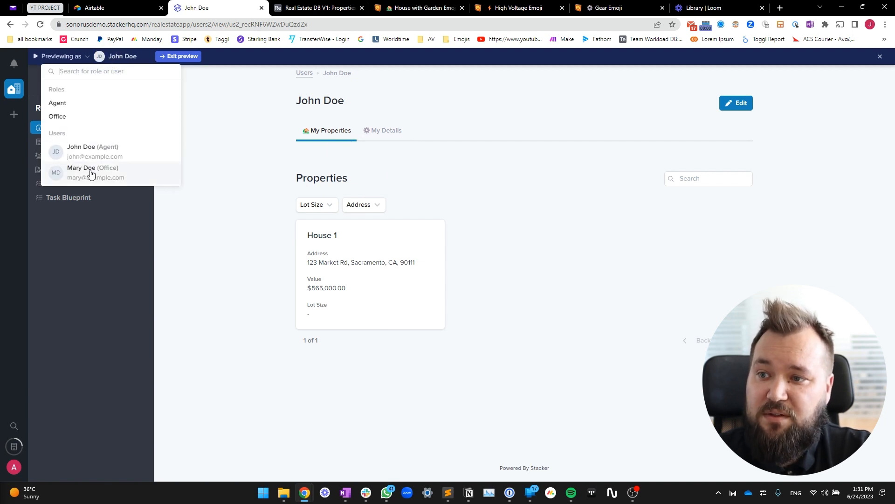
{"action": "left_click", "coordinate": [91, 173]}
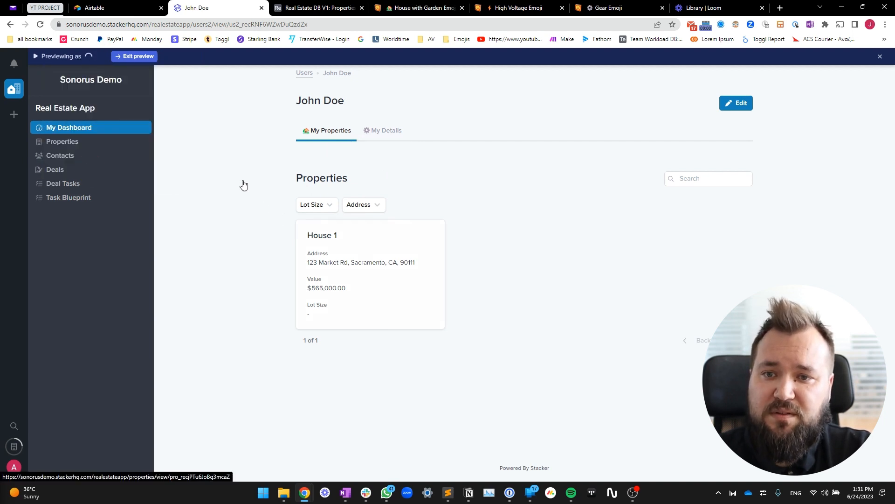